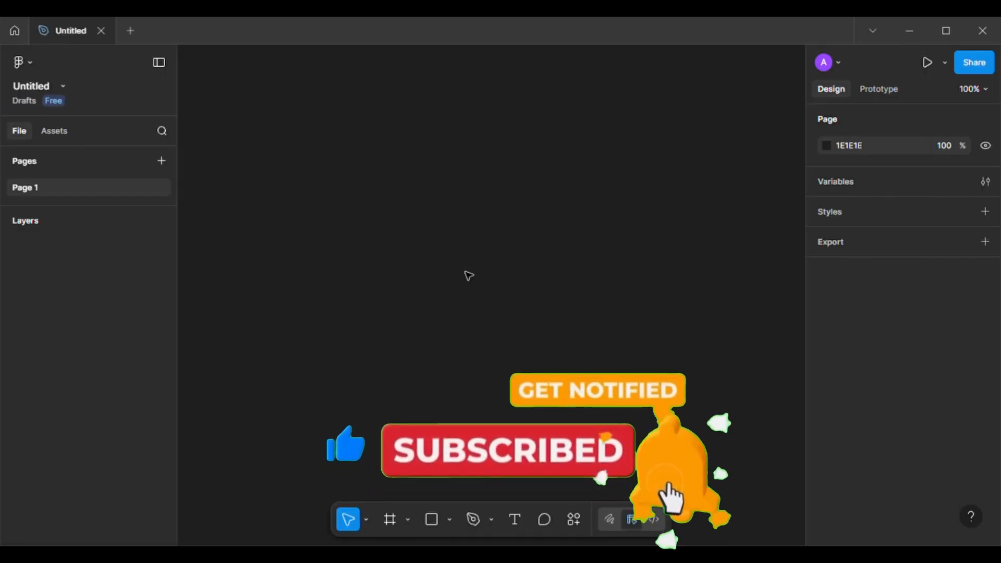
# - Create a Surface Pro 8 frame (1440 × 960) and set its fill to black 000000
pyautogui.click(391, 518)
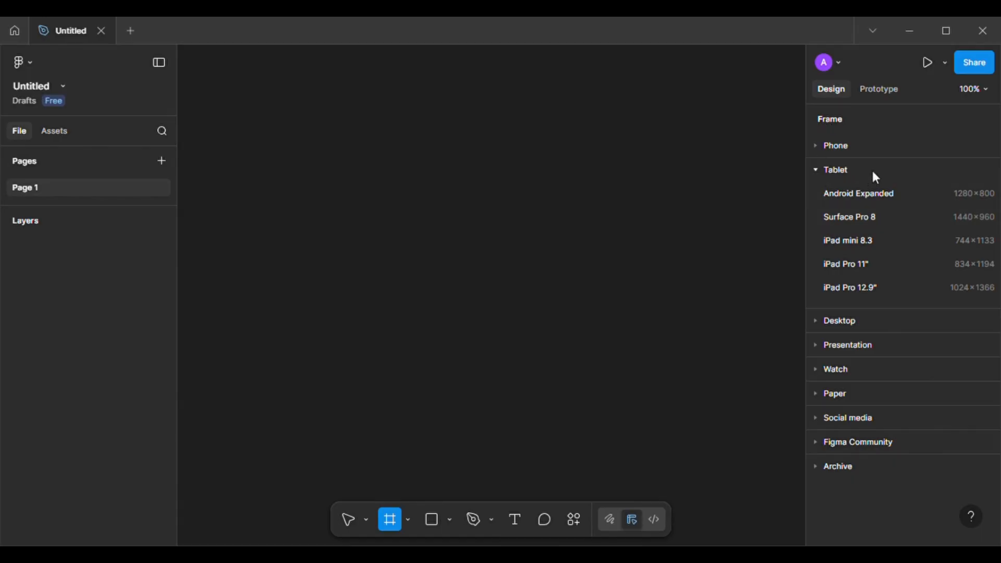
pyautogui.click(858, 217)
pyautogui.click(826, 415)
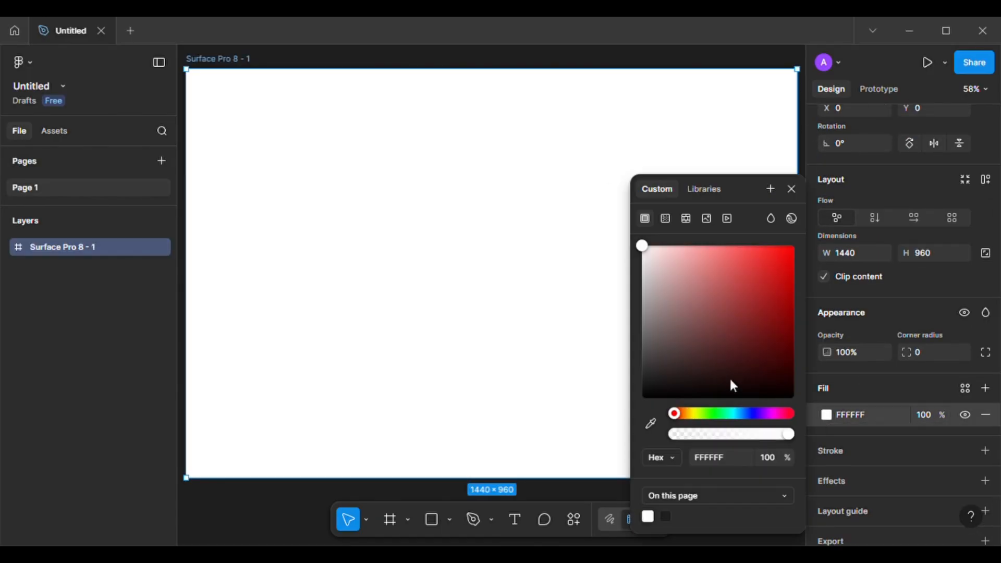
pyautogui.moveTo(643, 249); pyautogui.dragTo(640, 408)
pyautogui.click(827, 416)
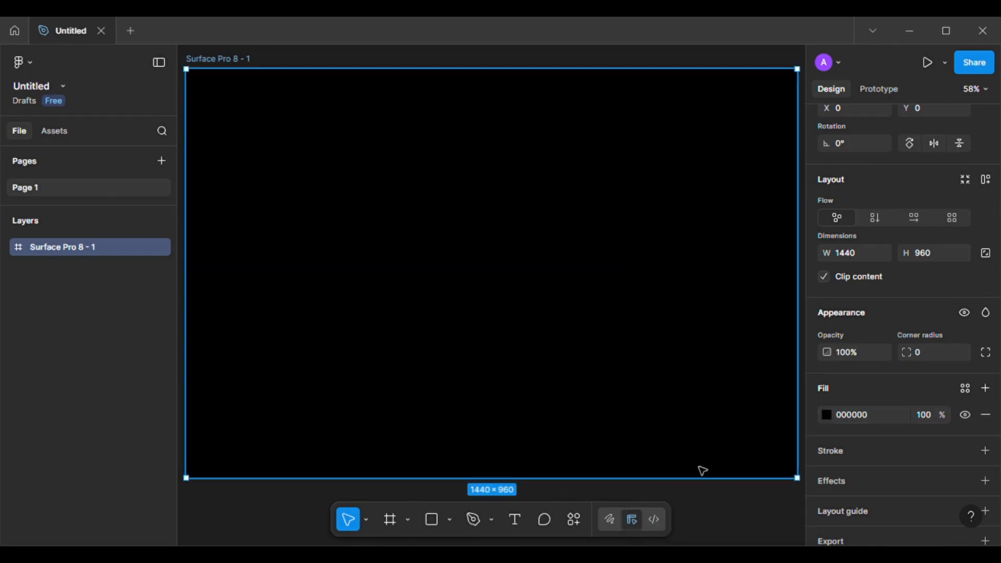
# - Add the text "404" inside the frame and scale it up to about 910 × 685
pyautogui.click(517, 521)
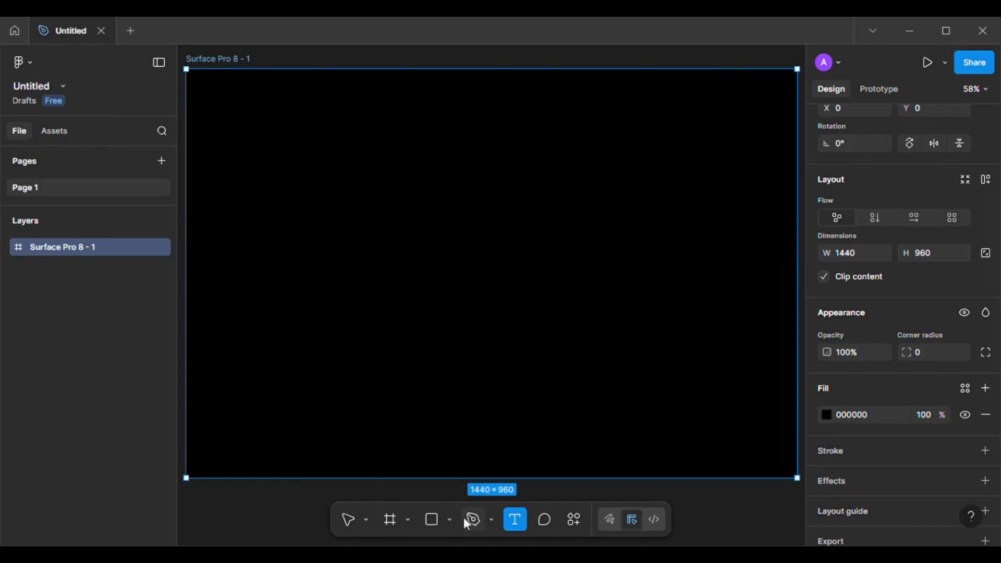
pyautogui.click(333, 271)
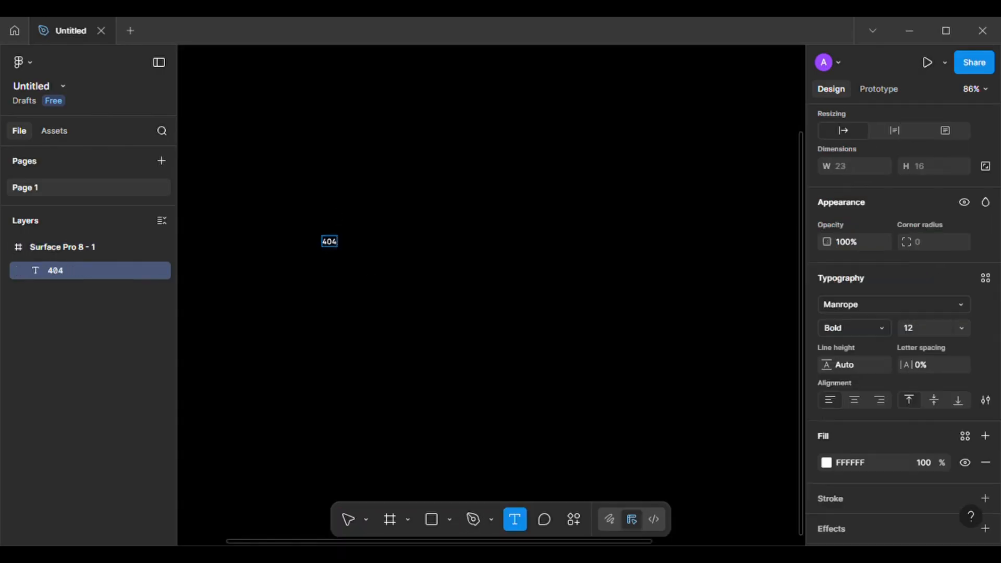
pyautogui.click(366, 520)
pyautogui.click(412, 490)
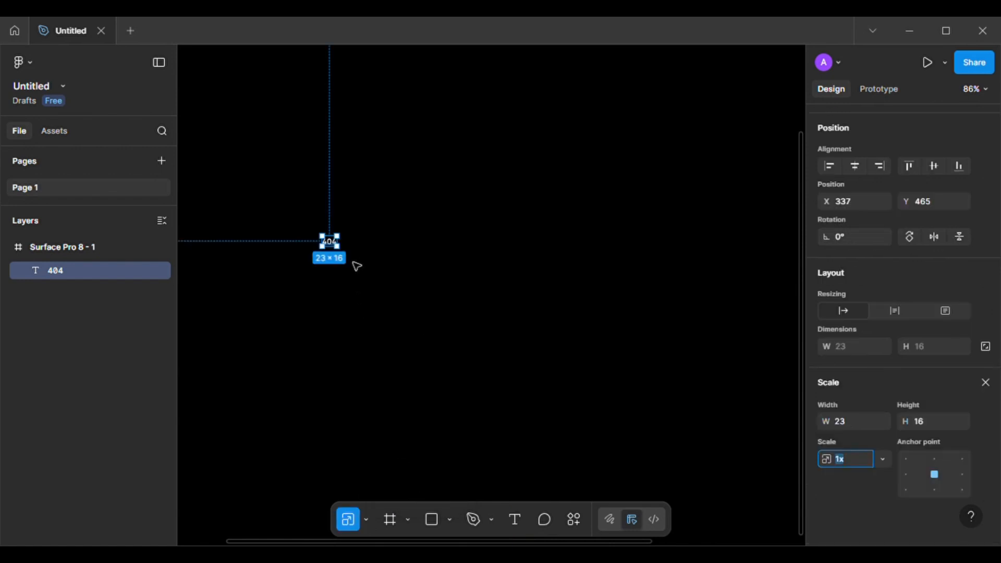
pyautogui.scroll(5, 349, 255)
pyautogui.moveTo(354, 247); pyautogui.dragTo(580, 492)
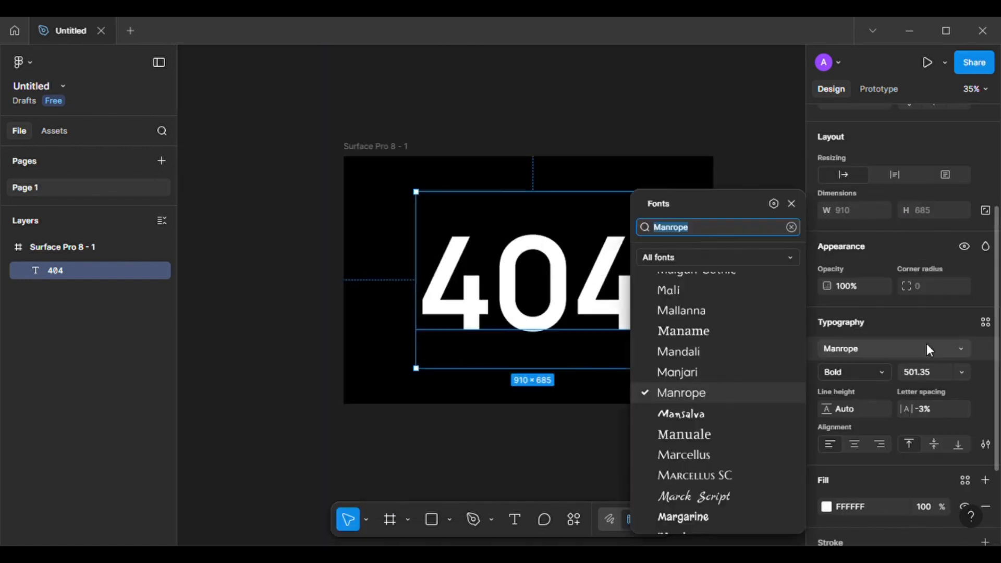
# - Change the 404 text's font to Baloo and set its letter spacing to -13%
pyautogui.click(791, 226)
pyautogui.write('ba')
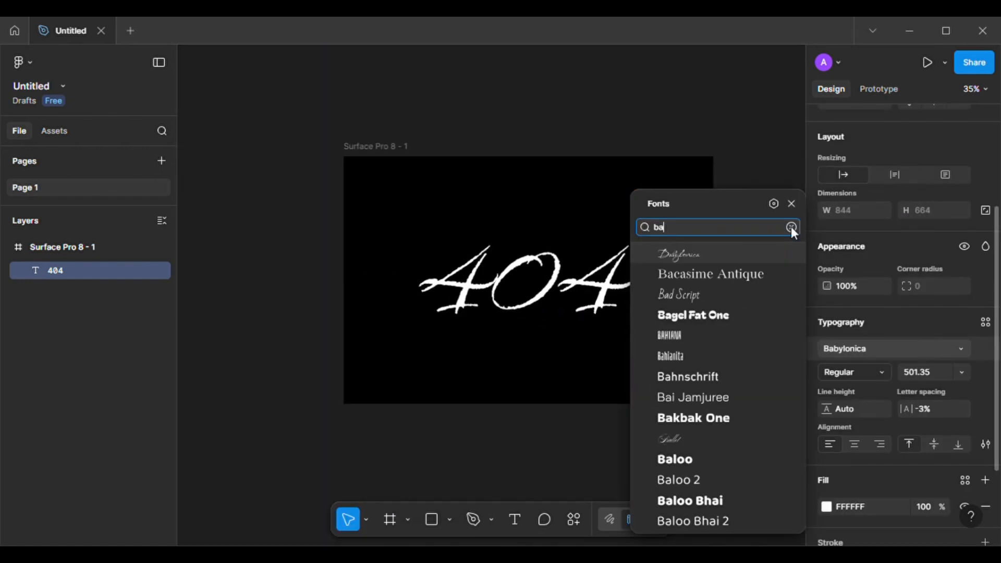
pyautogui.write('lo')
pyautogui.click(706, 256)
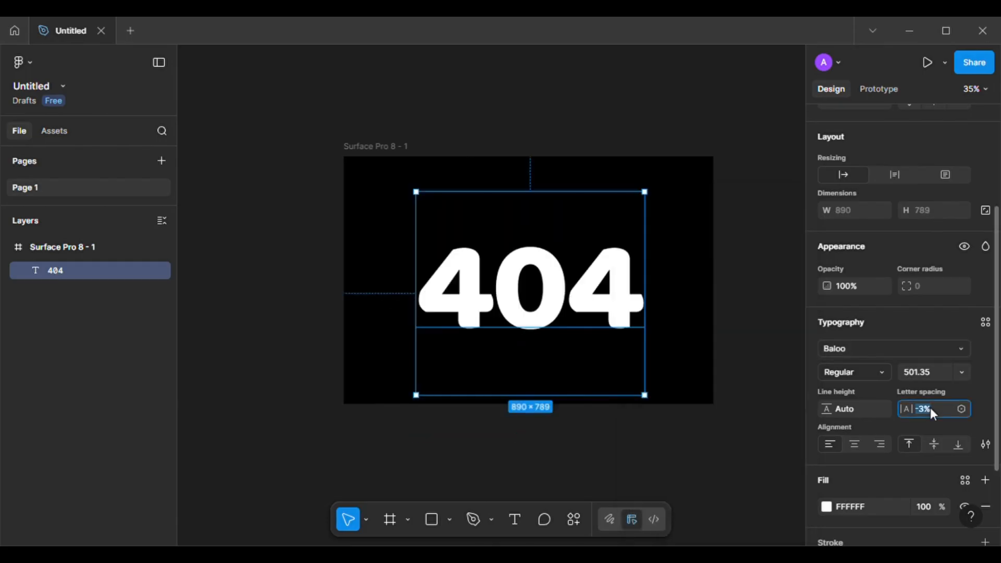
pyautogui.write('-13')
pyautogui.press('Return')
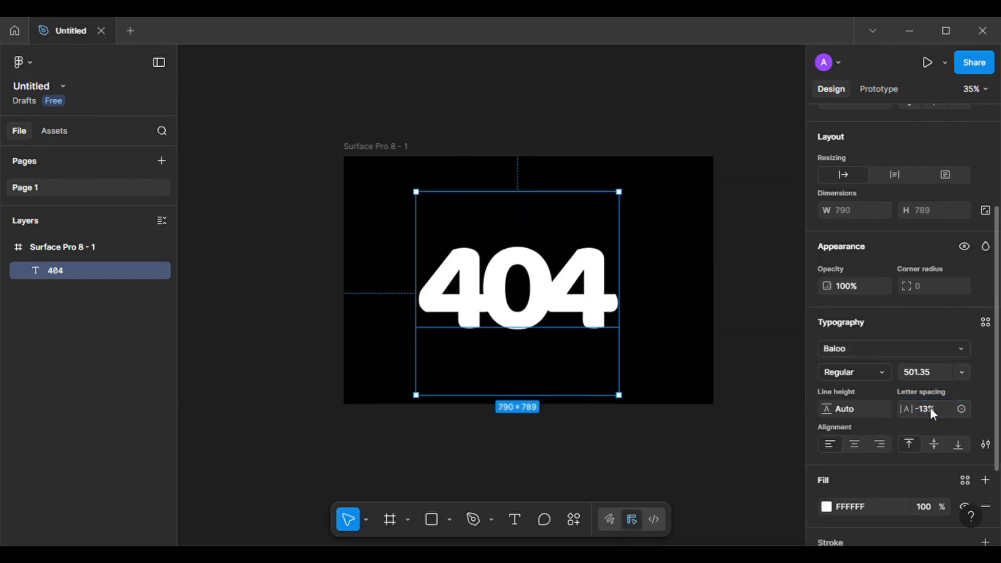
# - Color only the first 4 of the 404 text bright red
pyautogui.doubleClick(489, 277)
pyautogui.moveTo(488, 277); pyautogui.dragTo(449, 286)
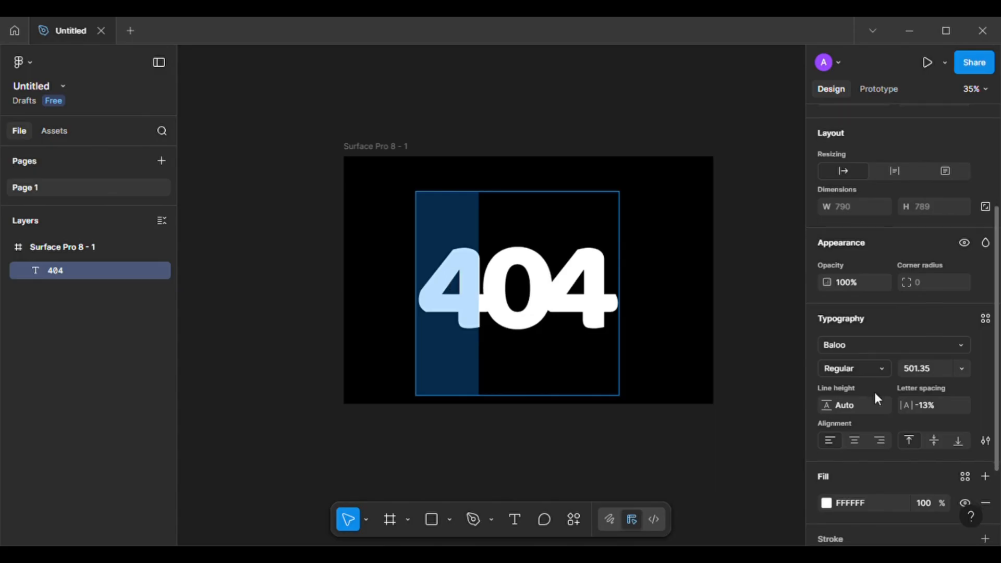
pyautogui.scroll(-3, 874, 392)
pyautogui.click(826, 400)
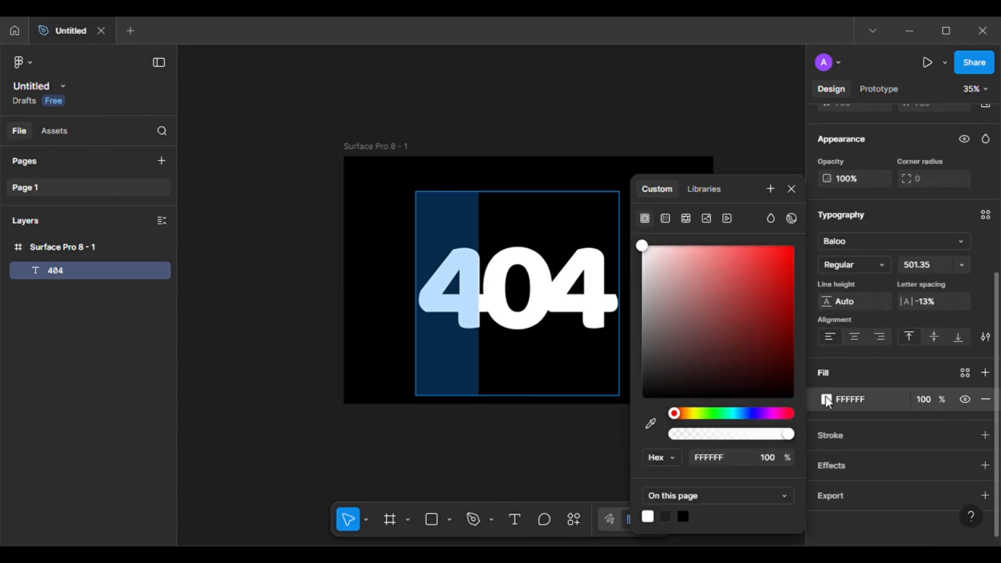
pyautogui.click(777, 267)
# - Color the 0 light blue 34CDE8 and the last 4 yellow
pyautogui.moveTo(544, 277); pyautogui.dragTo(502, 308)
pyautogui.click(735, 414)
pyautogui.click(759, 259)
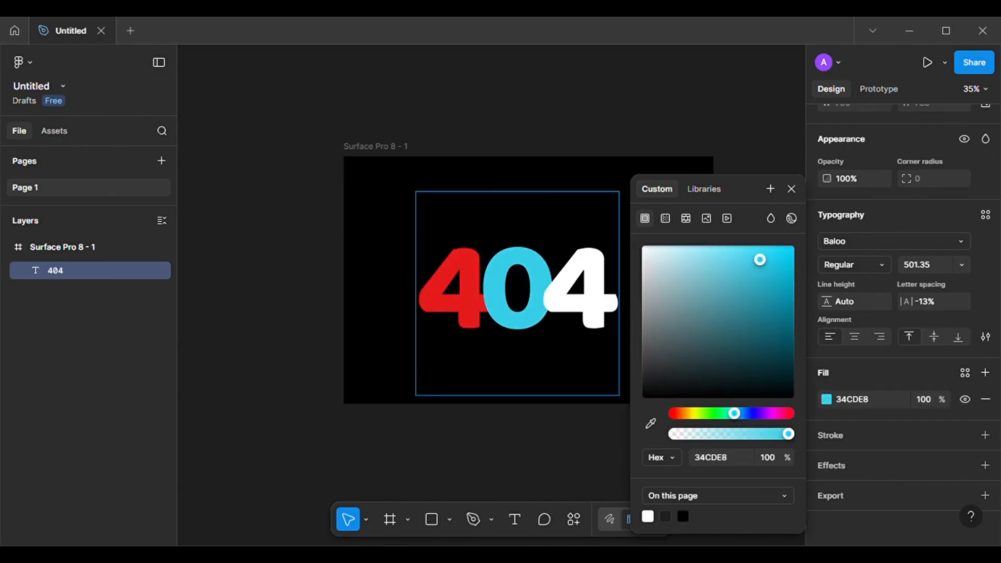
pyautogui.moveTo(586, 299); pyautogui.dragTo(563, 306)
pyautogui.click(700, 414)
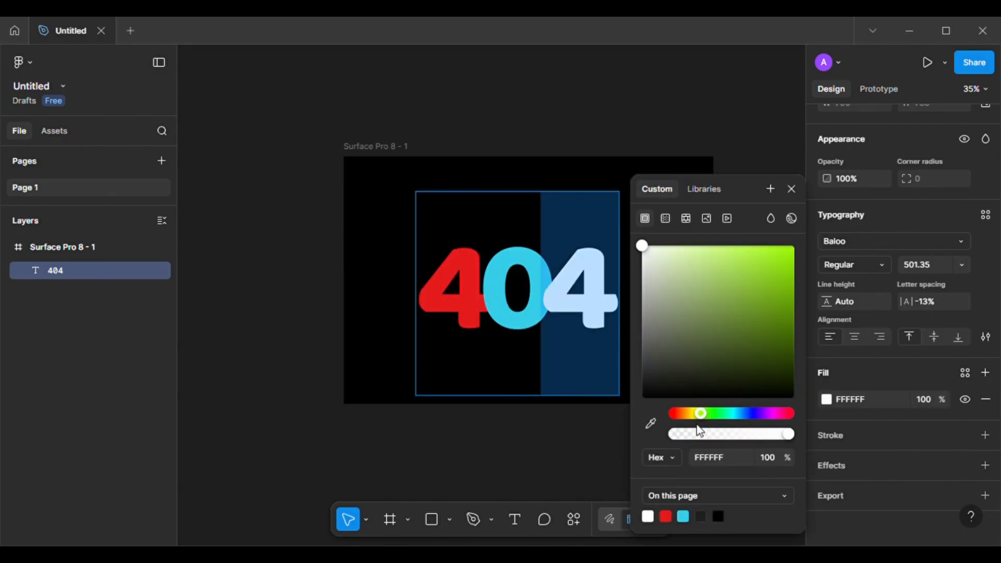
pyautogui.click(690, 414)
pyautogui.click(771, 257)
# - Add an export setting of 1x PNG to the page and export the artwork
pyautogui.click(875, 265)
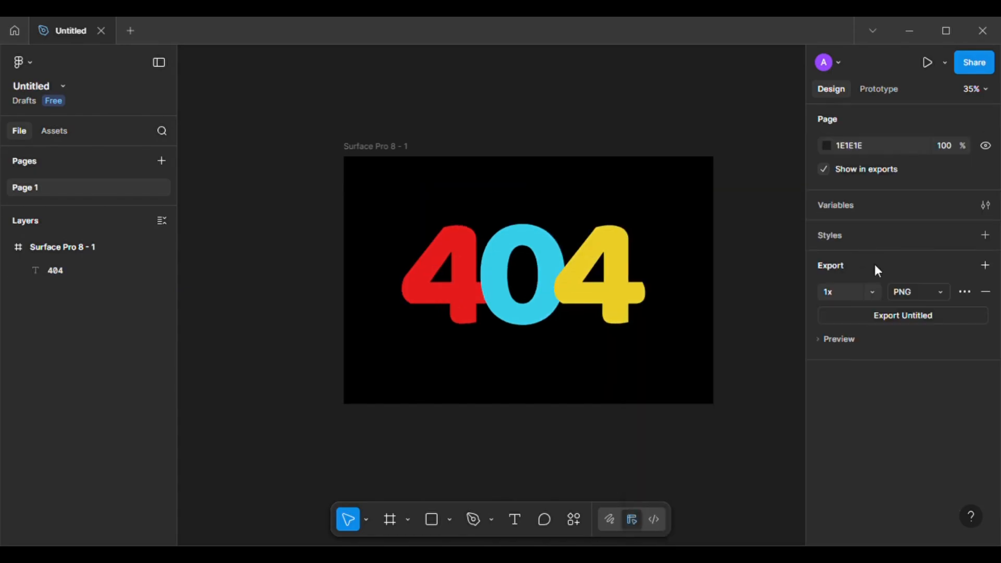
pyautogui.click(931, 292)
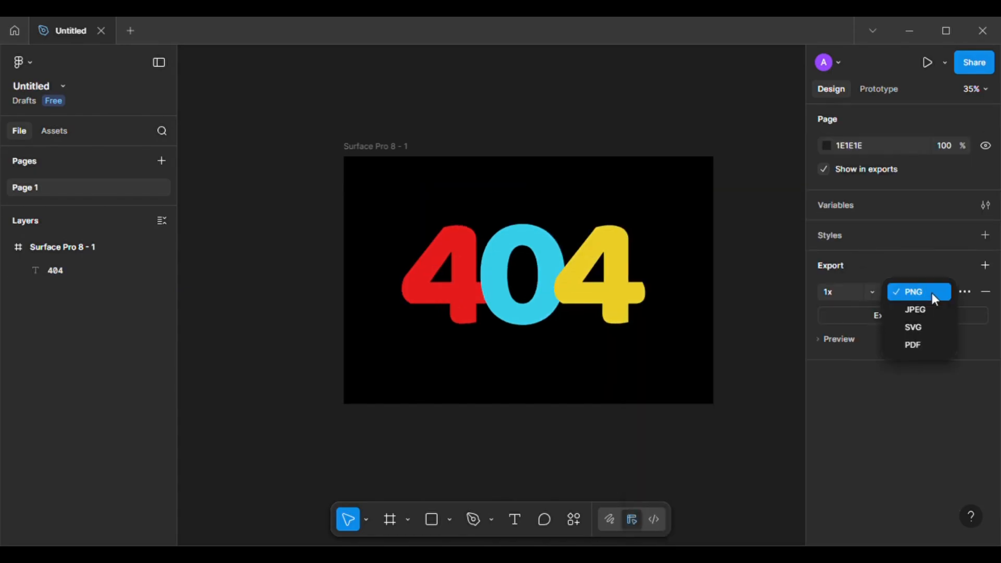
pyautogui.click(931, 292)
pyautogui.click(879, 294)
pyautogui.click(879, 294)
pyautogui.click(897, 317)
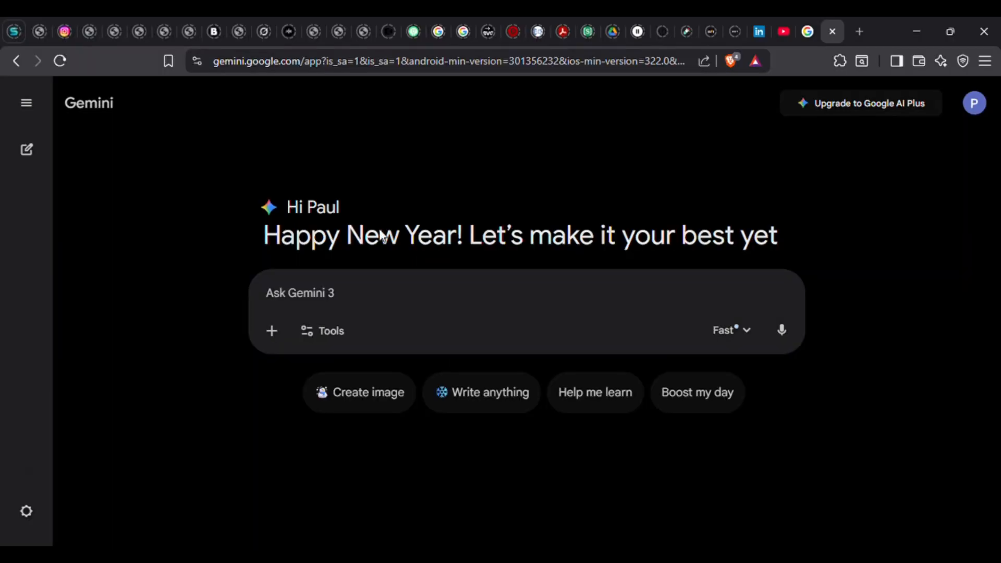
# - In Gemini, attach the exported 404 image and write "Prompt: Transform a simple flat vector icon of the 404 text into a soft, 3D fluffy object"
pyautogui.click(272, 331)
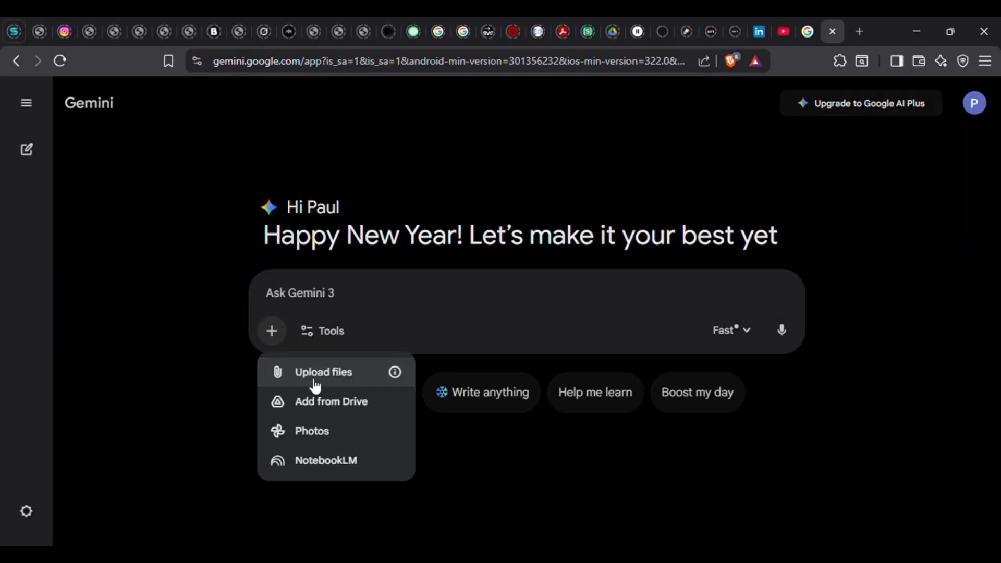
pyautogui.click(314, 377)
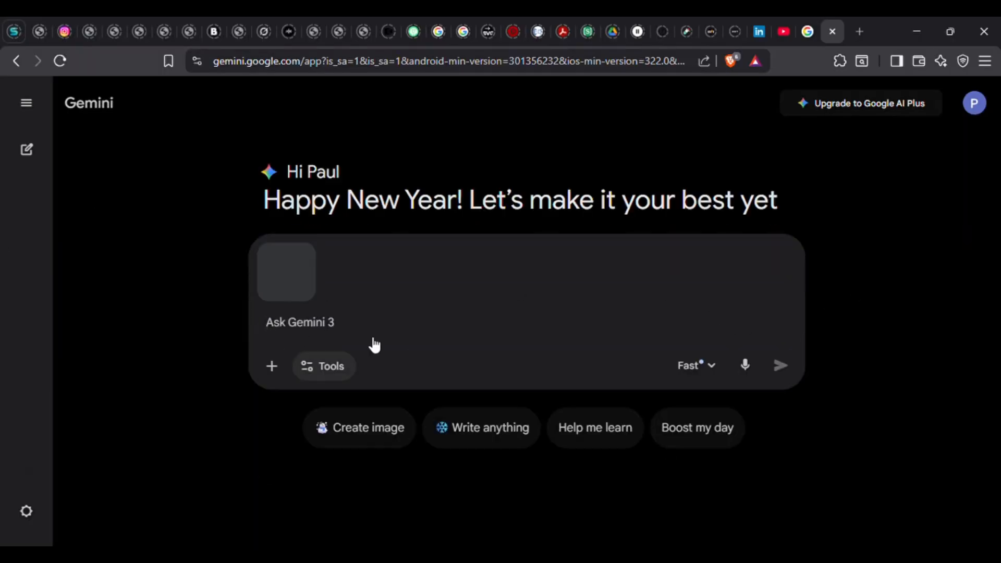
pyautogui.click(298, 337)
pyautogui.write('PRO')
pyautogui.press('BackSpace')
pyautogui.press('BackSpace')
pyautogui.write('rompt')
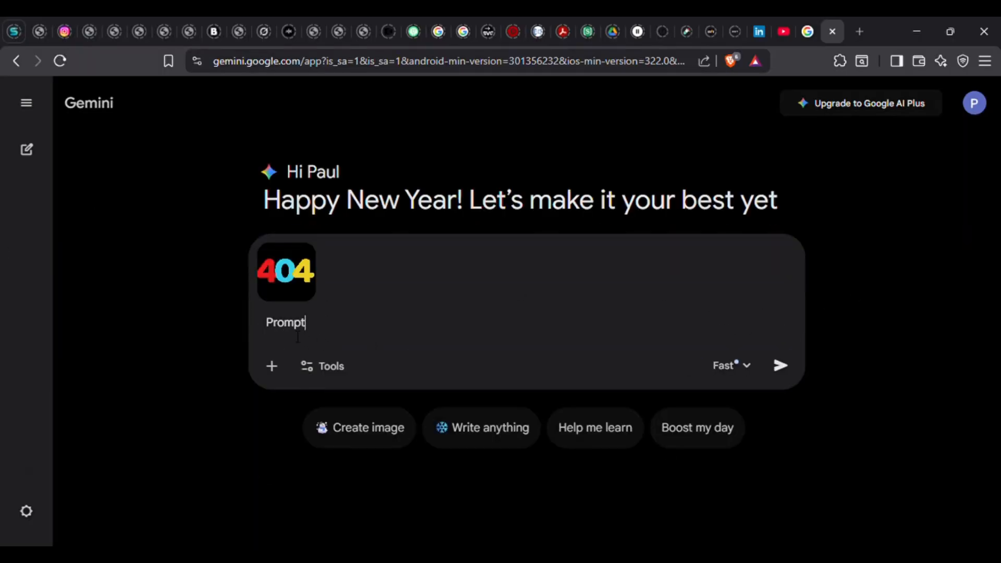
pyautogui.write(': Transform a simple flat vector icon of the 404 text')
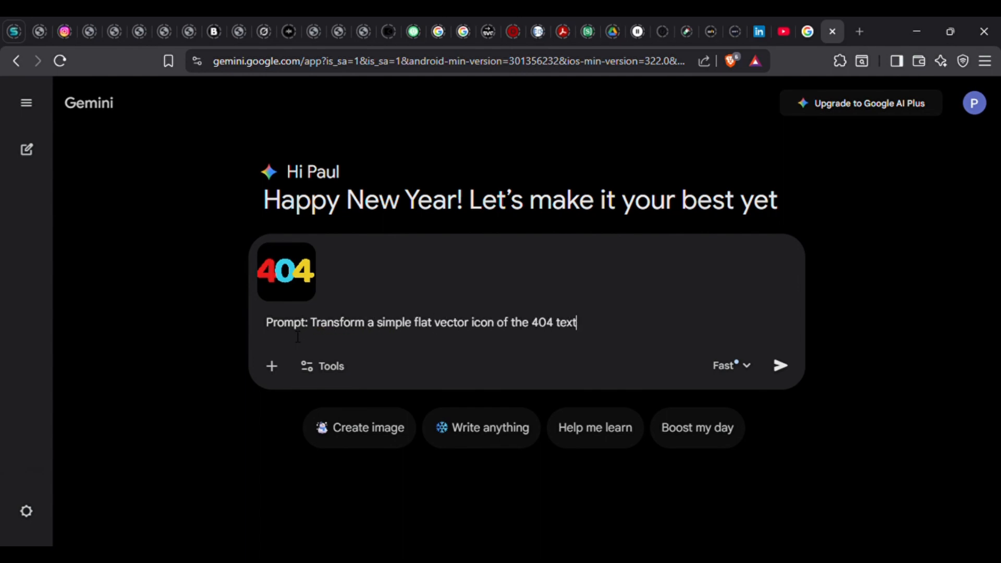
pyautogui.write(' into a soft, 3D fluffy object')
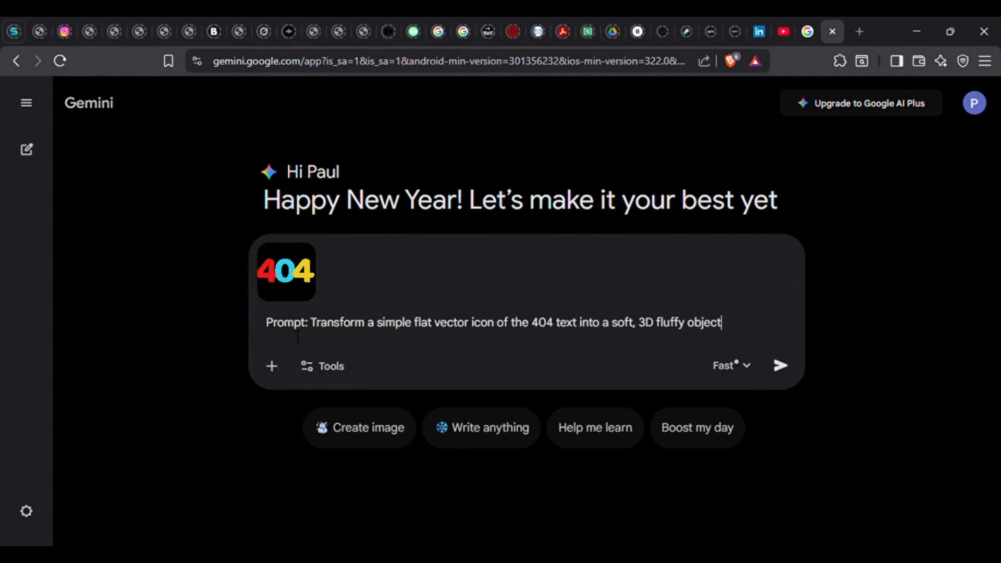
# - Continue the prompt with "use the exact colors. The shape is fully covered in fur, with hyper realistic hair texture and soft"
pyautogui.write('. use the exact colours')
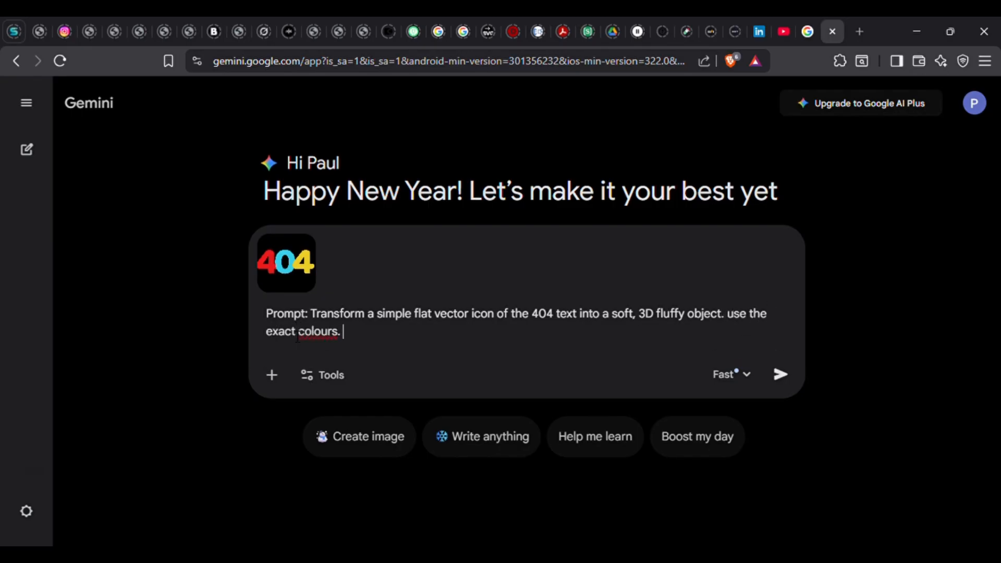
pyautogui.write('. The shape is fully covered')
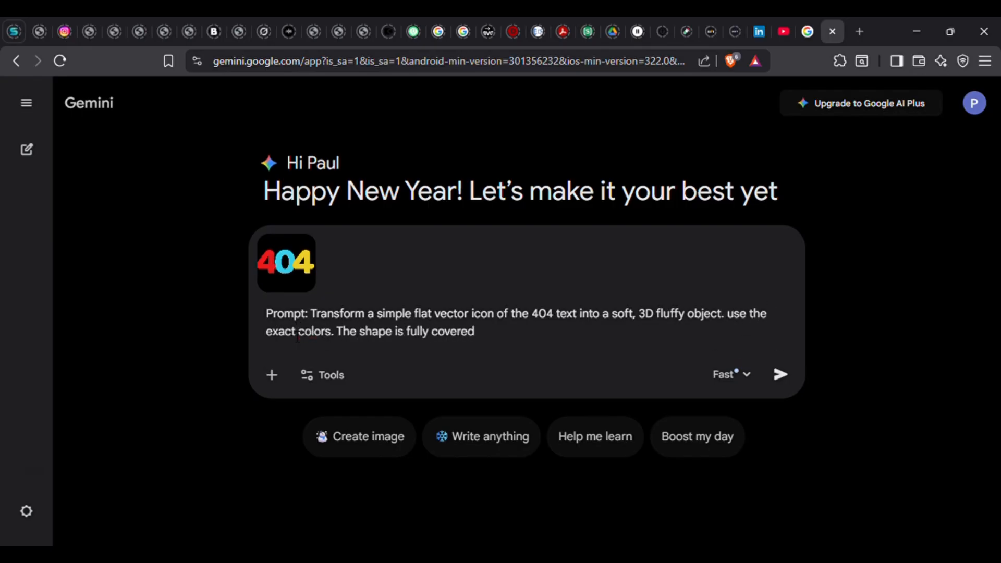
pyautogui.write(' in fur, with hyperrealistic hair')
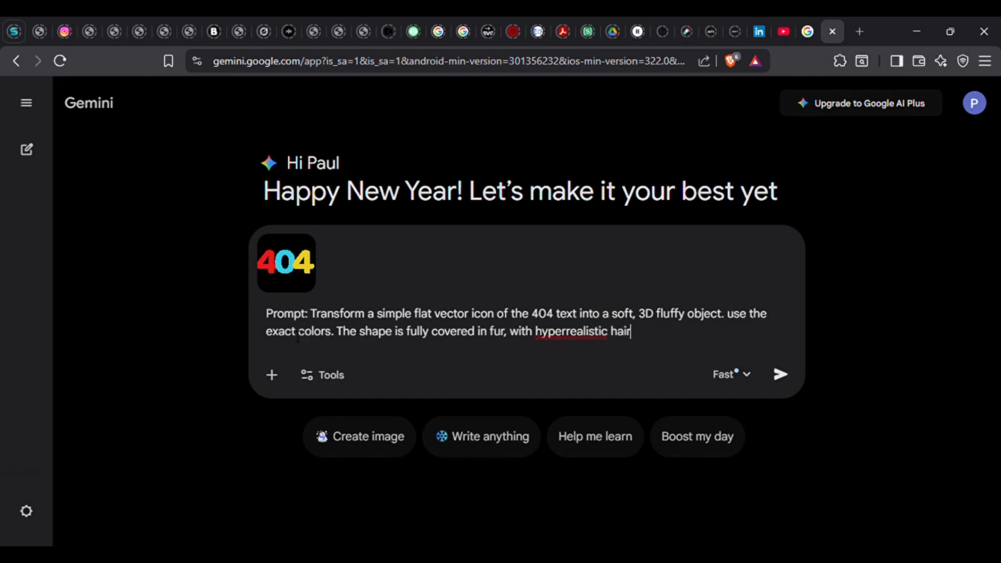
pyautogui.click(566, 333)
pyautogui.click(654, 342)
pyautogui.write('texture and soft')
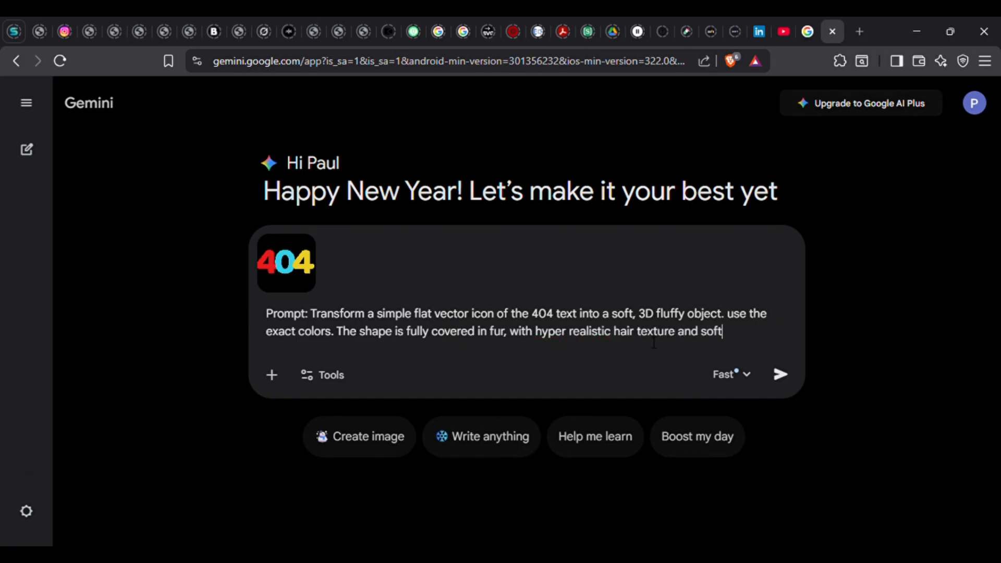
# - Complete the prompt with "shadows. The object is centered on a clean, light gray background and floats gently in space"
pyautogui.write(' shadows The object is centered')
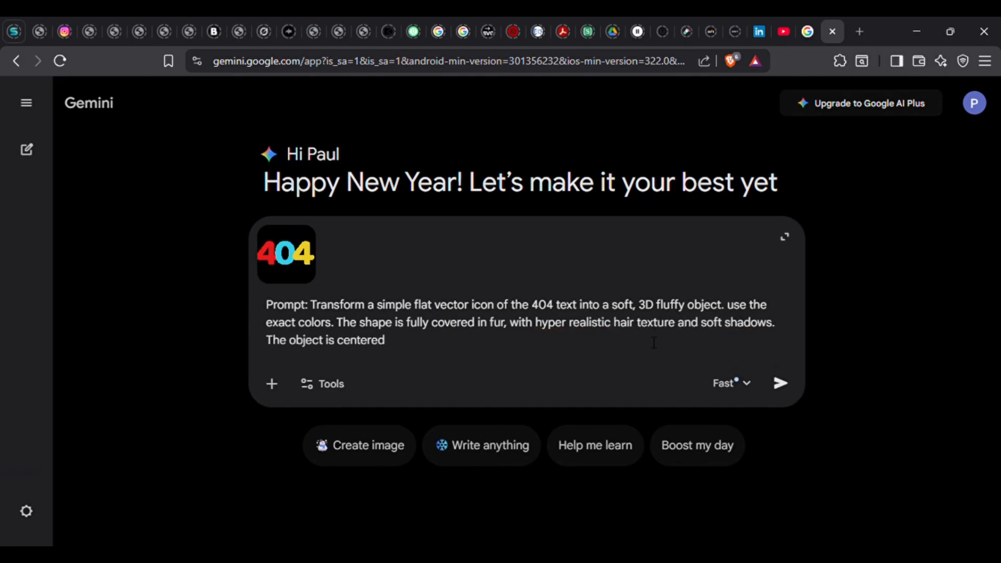
pyautogui.write(' on a clean, ligh')
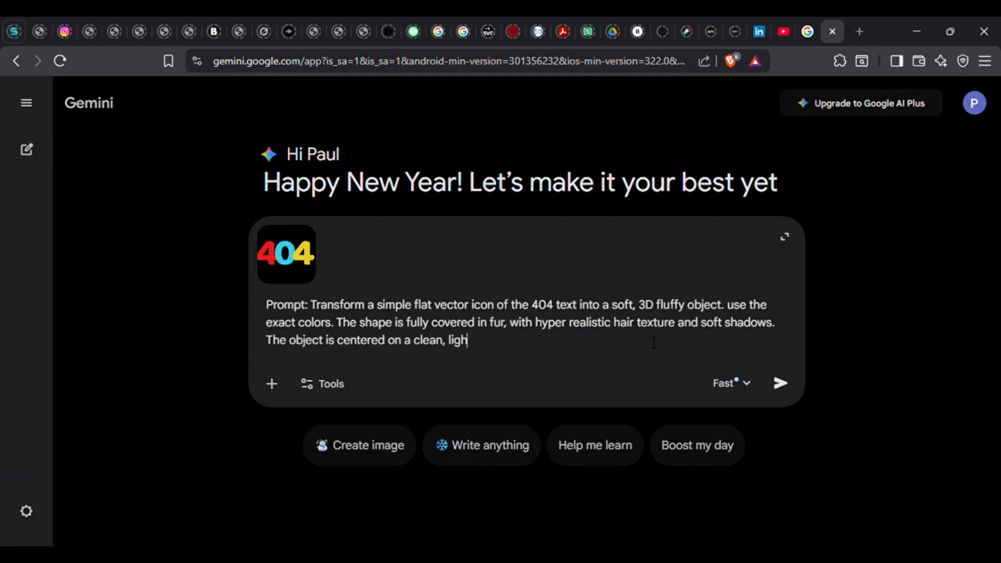
pyautogui.write('t gray background and floats gently in space')
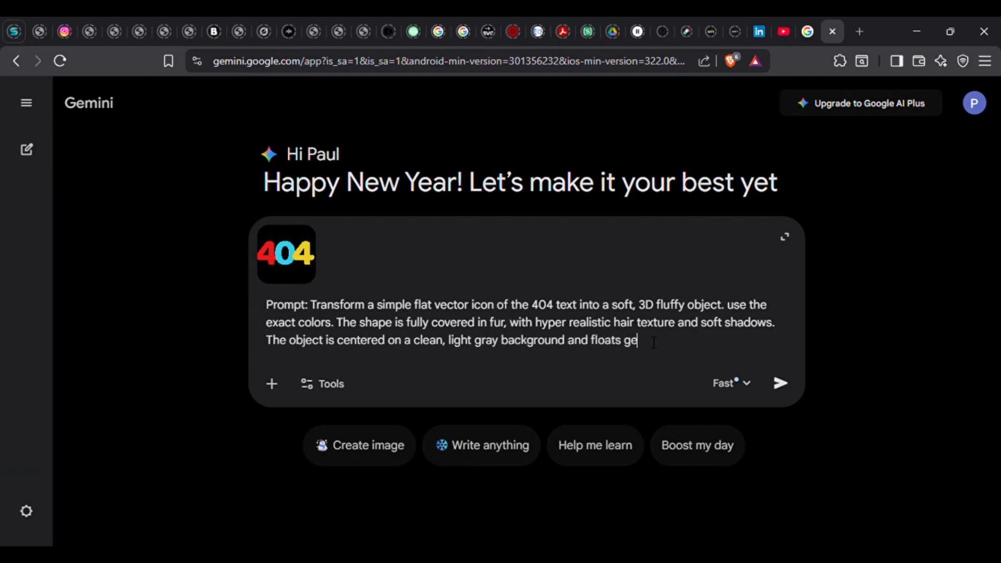
# - Submit the prompt and view the generated fluffy 404 image enlarged
pyautogui.click(795, 389)
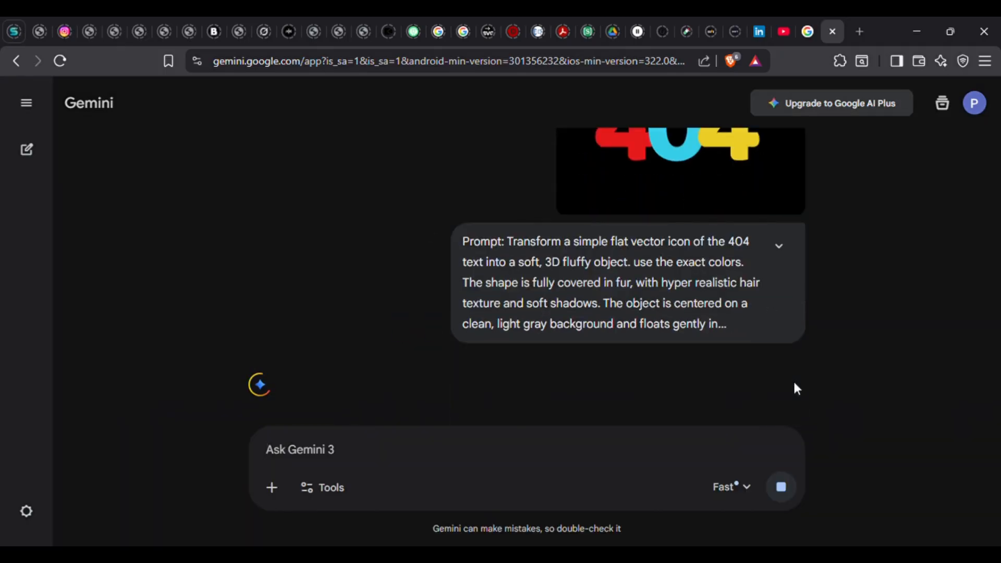
pyautogui.click(389, 319)
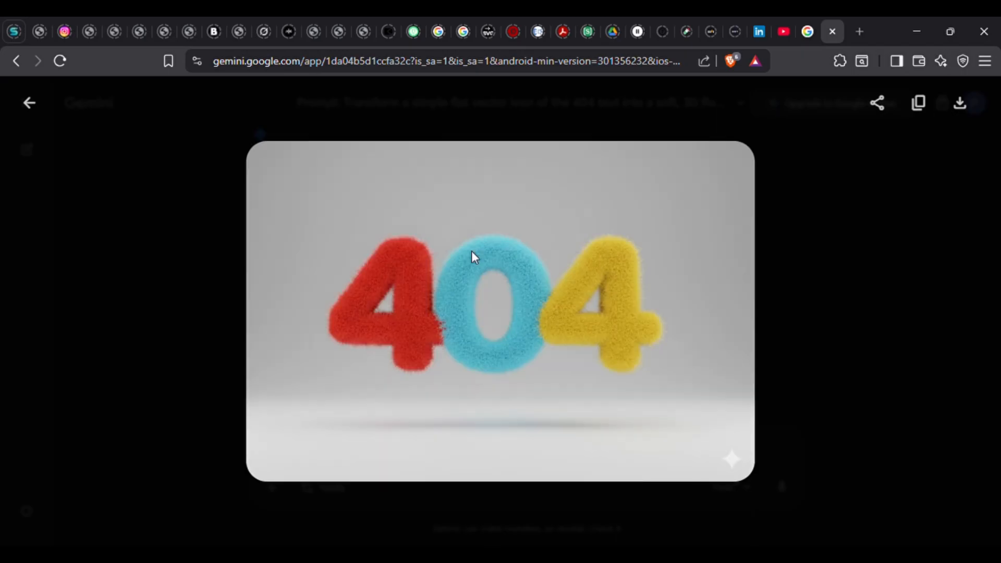
pyautogui.press('Escape')
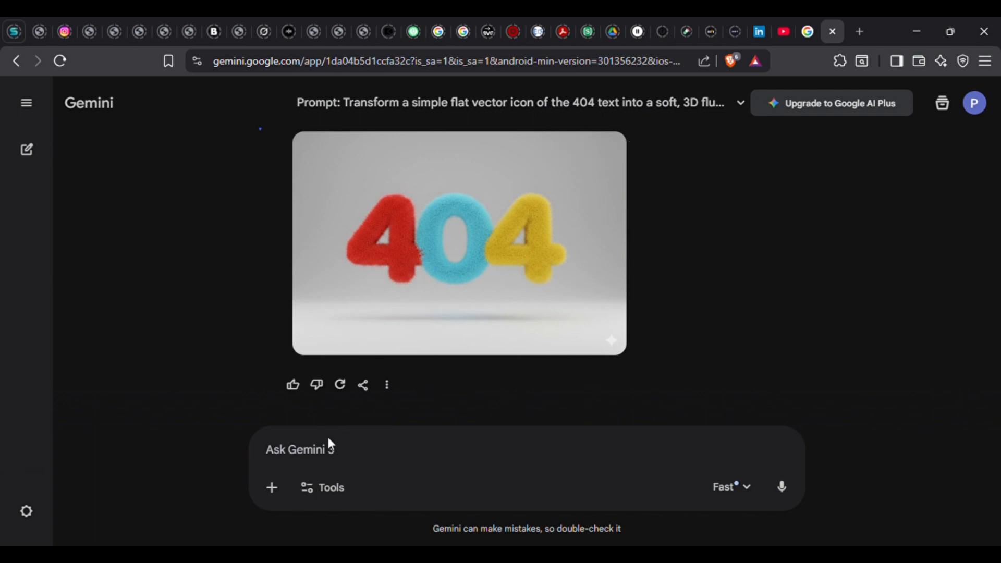
# - Begin a follow-up prompt reading "In the same fluffy style of that i need a big blue"
pyautogui.click(348, 436)
pyautogui.write('In the same fluffly style')
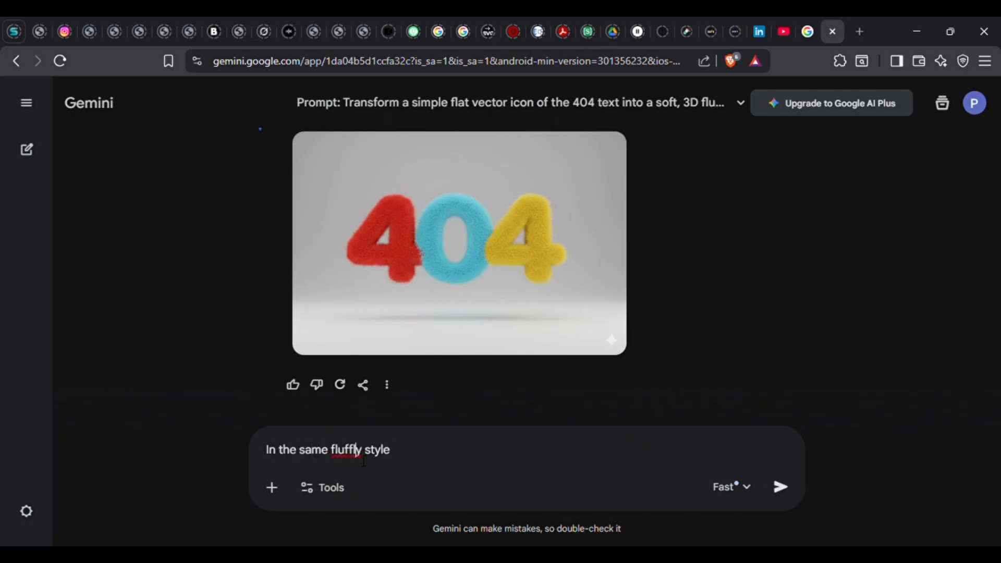
pyautogui.press('BackSpace')
pyautogui.click(403, 461)
pyautogui.write('of that i need a big blue')
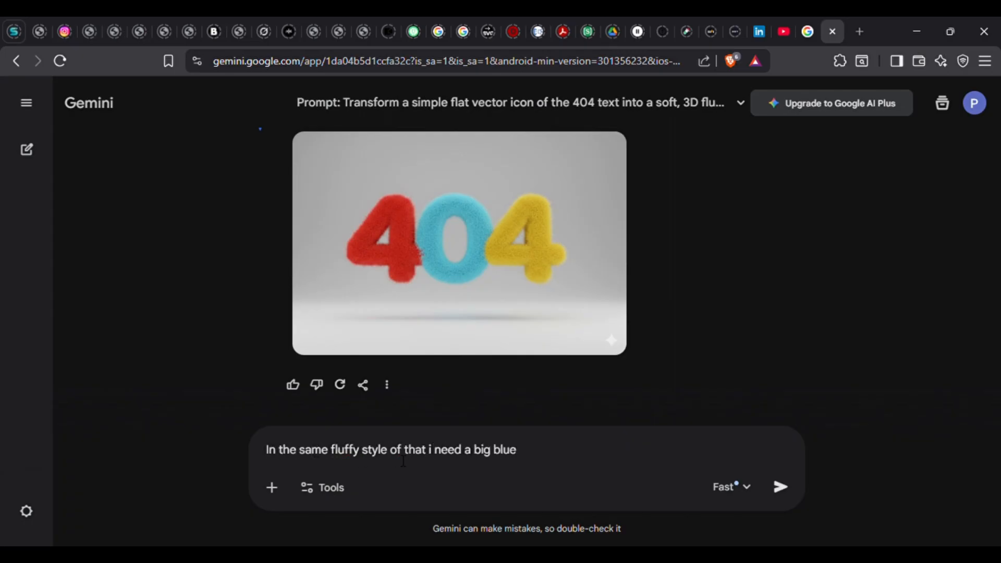
# - Complete the prompt with "monster, similar to cookie monster but has a fluffy tail, full body image, he's looking confused" and submit it
pyautogui.write(' monster, similar to c')
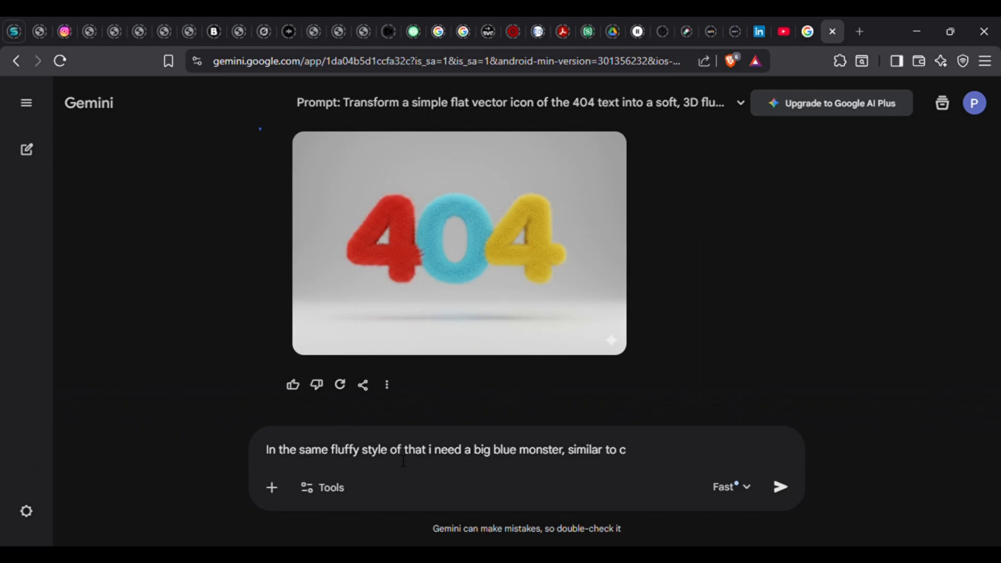
pyautogui.write('ookie monster but has a fluff')
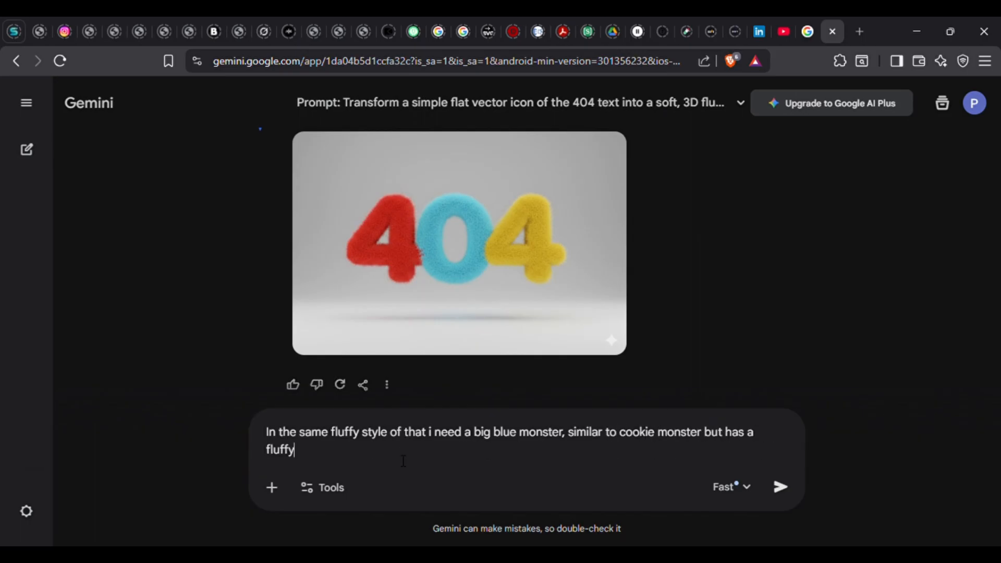
pyautogui.write("y tail, full body image, he's looking confused")
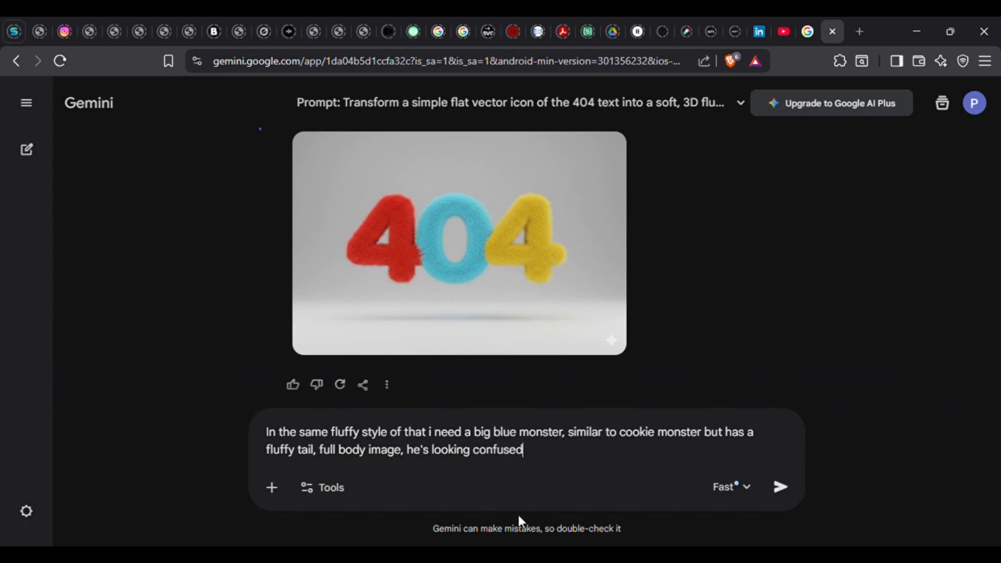
pyautogui.click(785, 487)
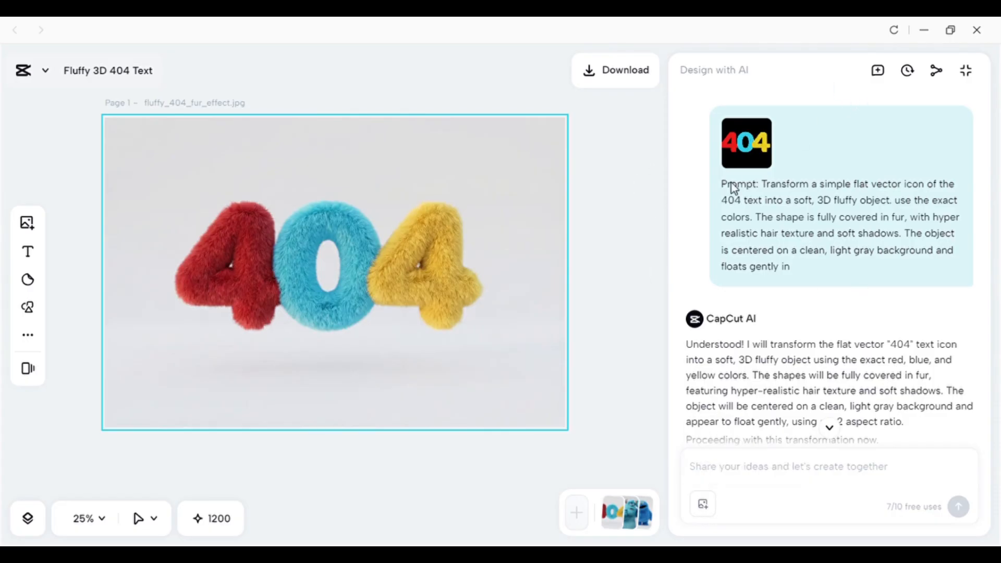
# - In CapCut, review the AI chat's prompts with the fluffy 404 and blue monster images, and play the monster animation
pyautogui.scroll(-7, 794, 268)
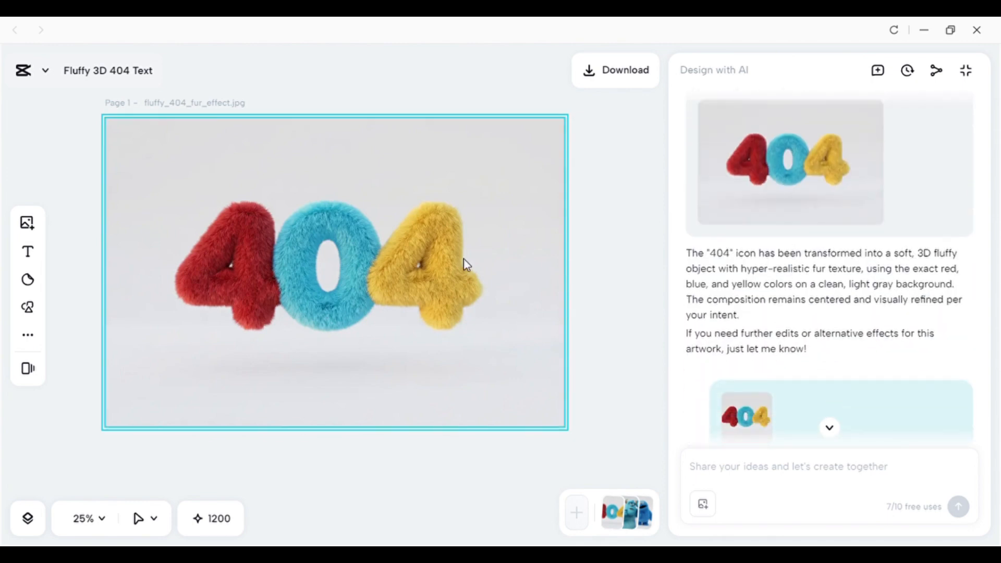
pyautogui.scroll(-2, 864, 370)
pyautogui.scroll(-6, 867, 375)
pyautogui.scroll(2, 826, 328)
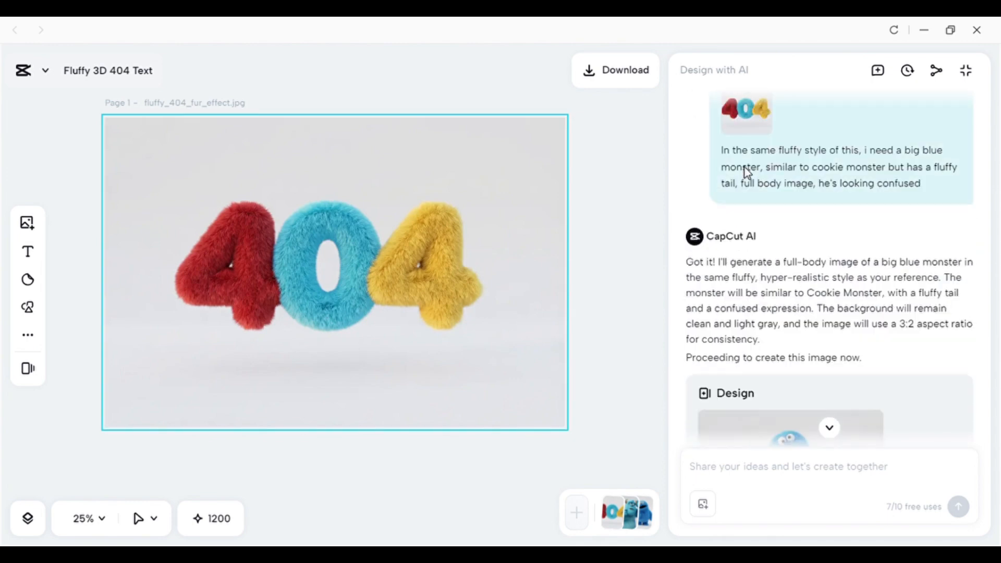
pyautogui.scroll(-5, 803, 284)
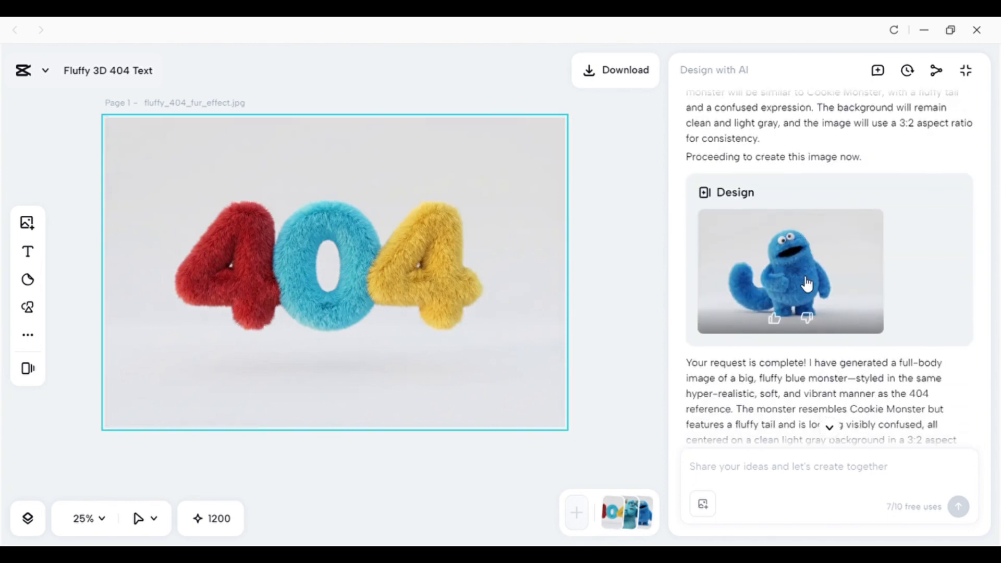
pyautogui.scroll(6, 806, 285)
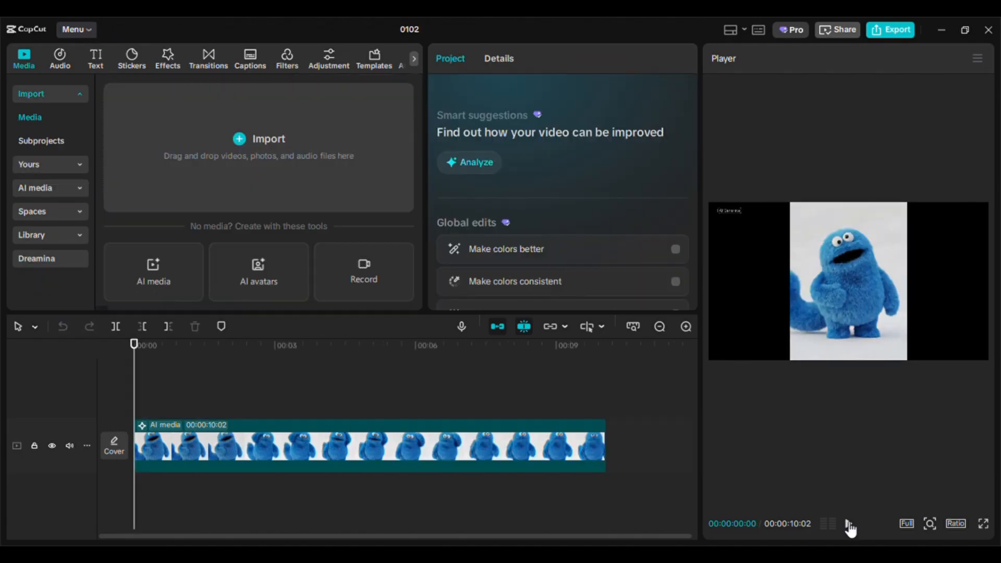
pyautogui.click(848, 523)
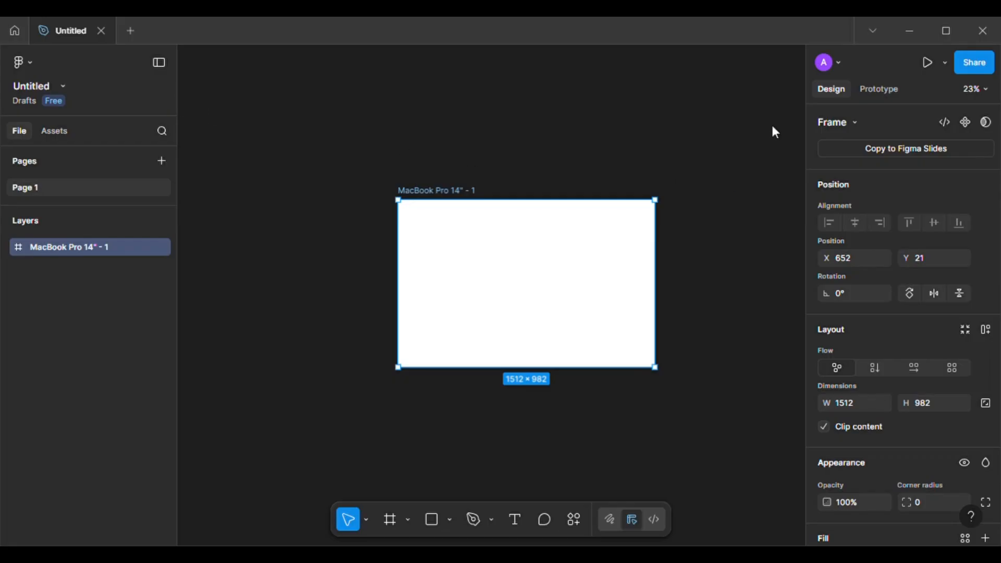
# - In Figma, place the blue monster image in the MacBook Pro 14" frame, scaled to about 619 × 774 and centred
pyautogui.click(390, 520)
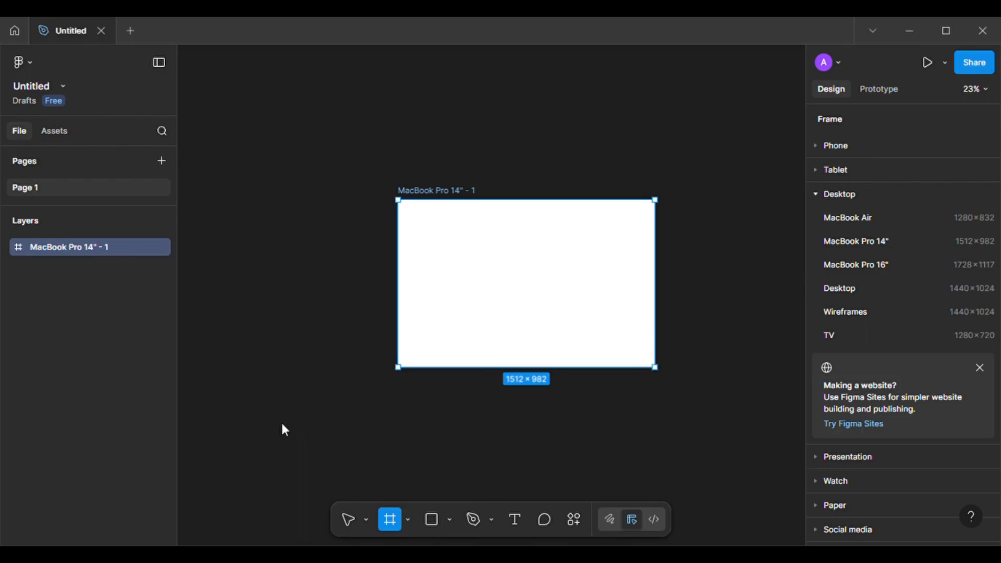
pyautogui.scroll(-4, 568, 279)
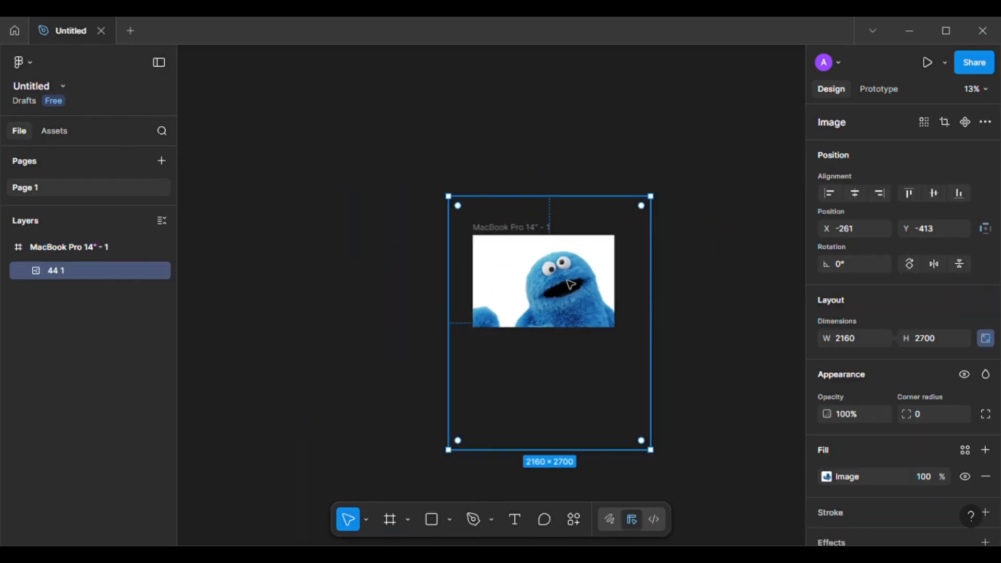
pyautogui.scroll(1, 569, 279)
pyautogui.moveTo(667, 181); pyautogui.dragTo(501, 353)
pyautogui.moveTo(489, 414); pyautogui.dragTo(541, 287)
pyautogui.scroll(6, 547, 279)
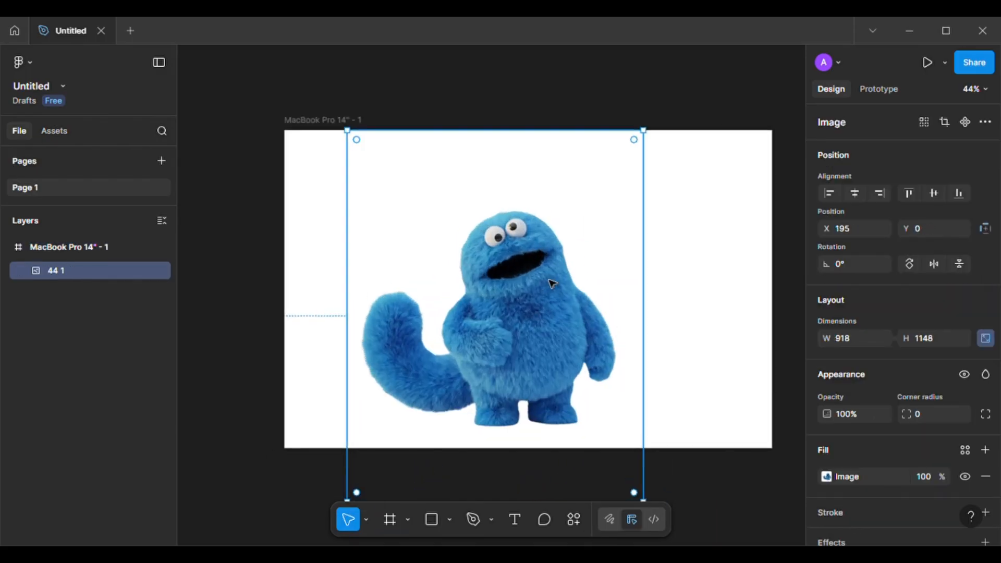
pyautogui.moveTo(643, 131); pyautogui.dragTo(546, 256)
pyautogui.moveTo(456, 387); pyautogui.dragTo(537, 305)
pyautogui.hscroll(1, 519, 313)
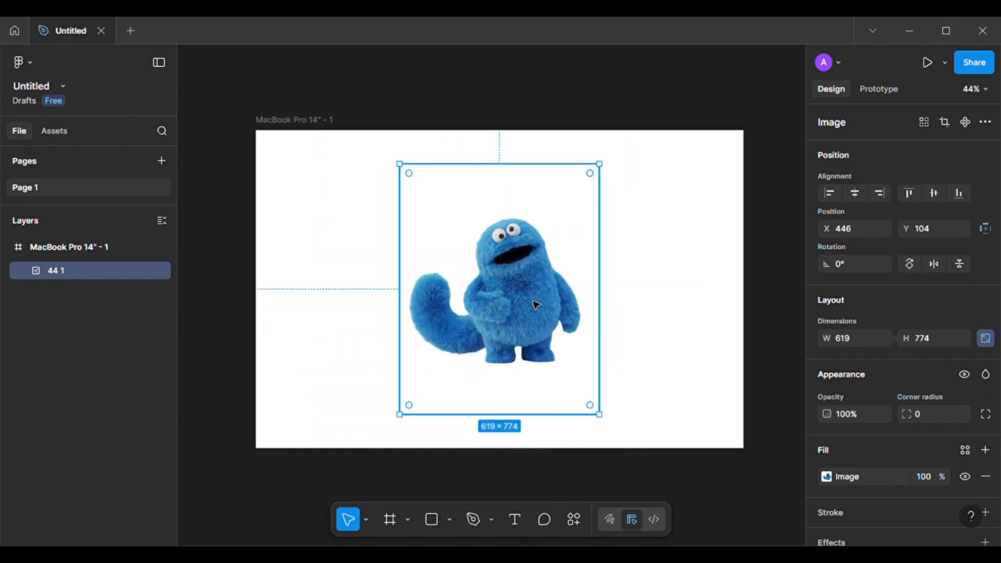
# - Give the MacBook Pro 14" frame a linear gradient fill from 5C9FCB at 0% to E4ECF9 at 100%
pyautogui.click(658, 334)
pyautogui.scroll(-3, 834, 405)
pyautogui.click(823, 406)
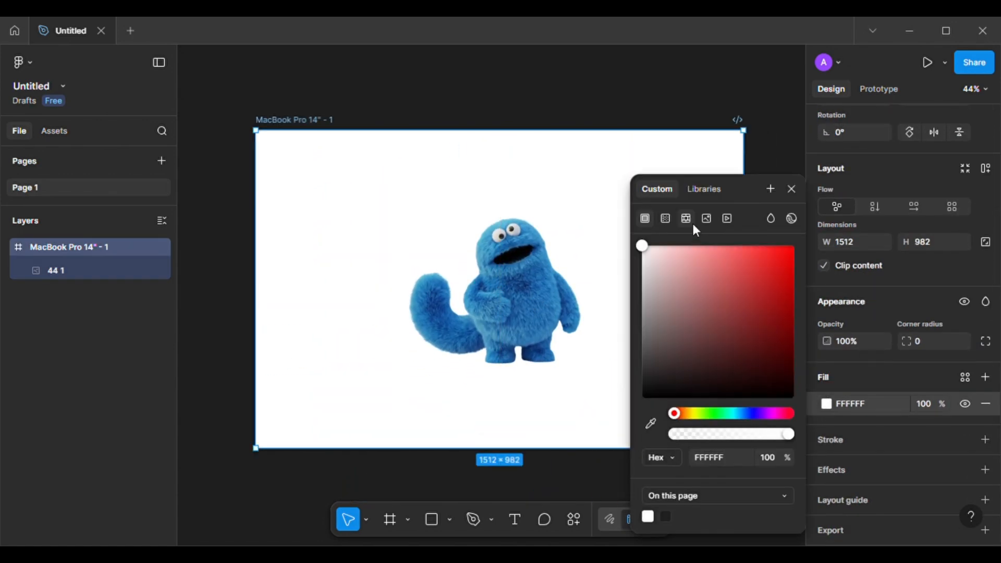
pyautogui.click(666, 223)
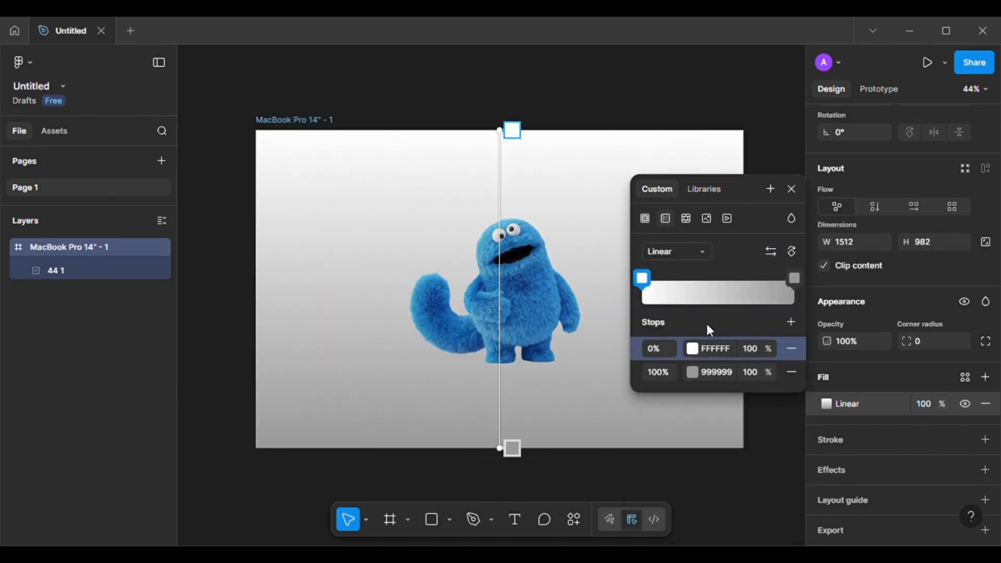
pyautogui.click(708, 354)
pyautogui.write('50')
pyautogui.click(738, 378)
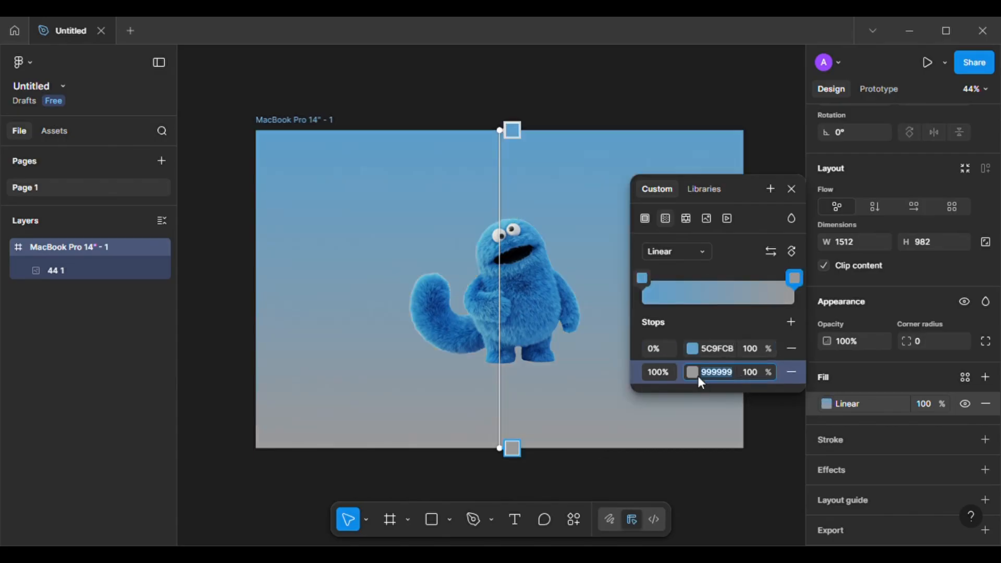
pyautogui.write('E4ECF9')
pyautogui.press('Return')
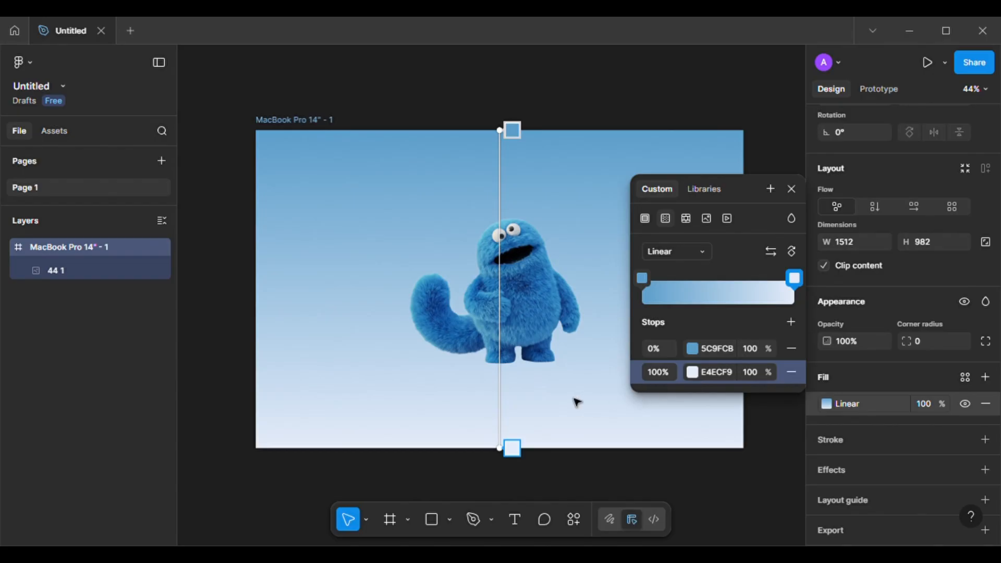
pyautogui.press('Escape')
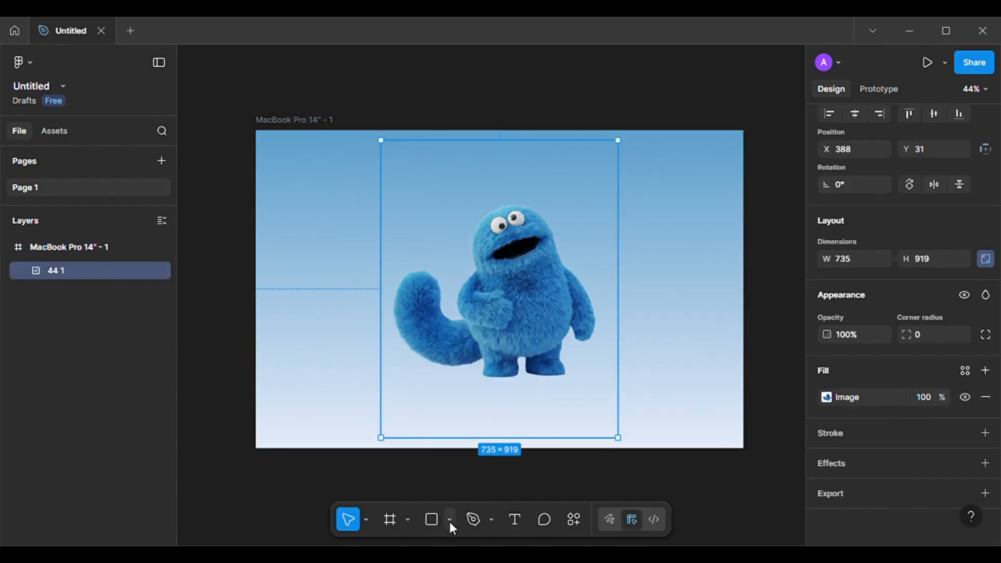
# - Draw a flat ellipse about 381 × 36 just below the monster's feet and fill it with black 000000
pyautogui.click(449, 520)
pyautogui.click(499, 433)
pyautogui.moveTo(444, 396); pyautogui.dragTo(577, 417)
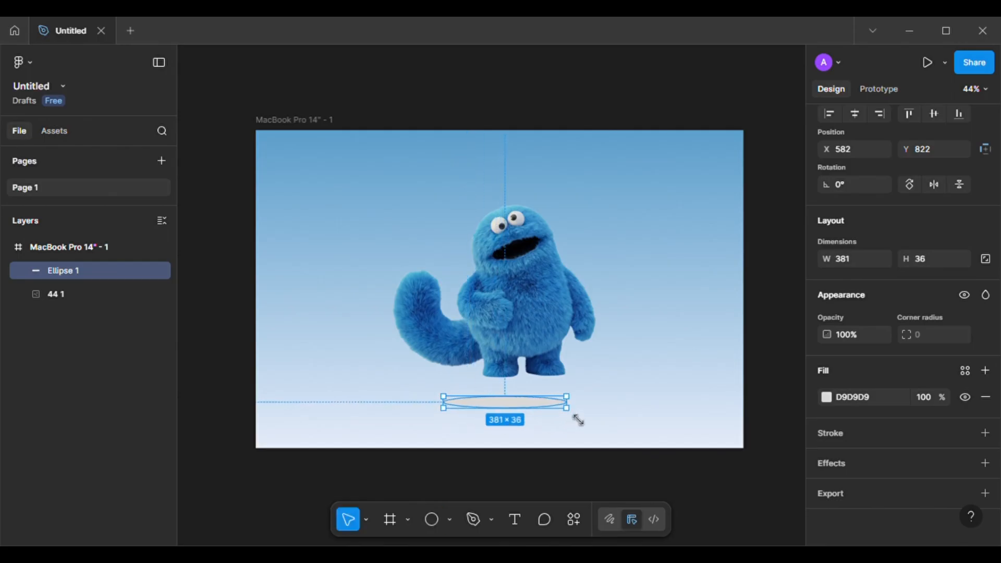
pyautogui.click(825, 397)
pyautogui.moveTo(654, 387); pyautogui.dragTo(645, 421)
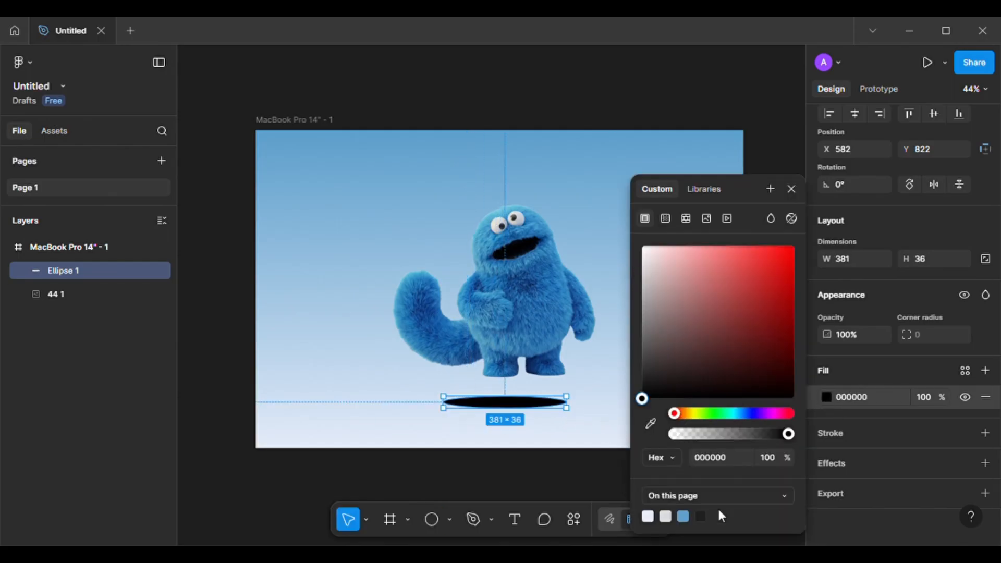
# - Add a drop shadow effect to the ellipse, trying a blur of 70 and setting it back to 4
pyautogui.click(985, 463)
pyautogui.click(744, 464)
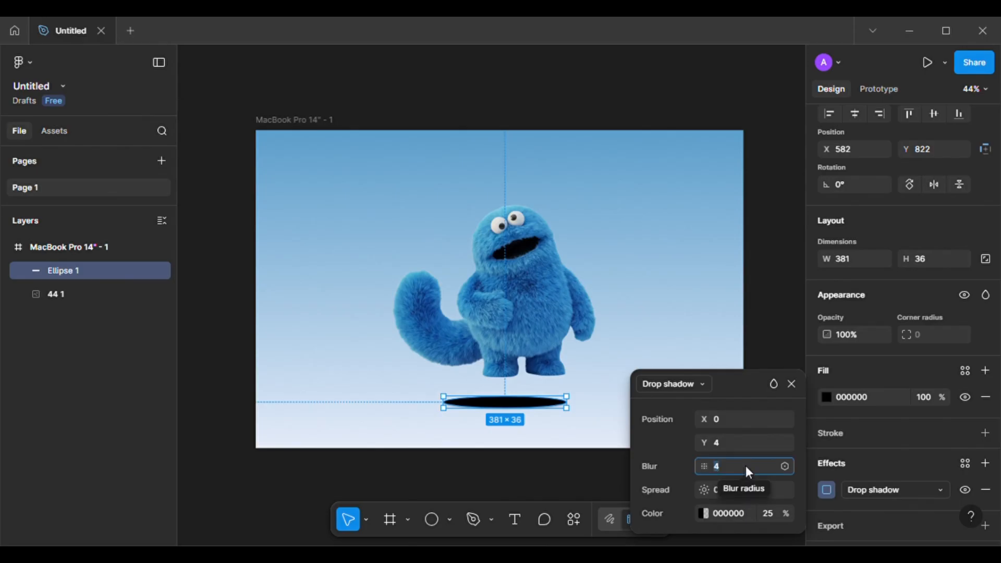
pyautogui.write('70')
pyautogui.press('Return')
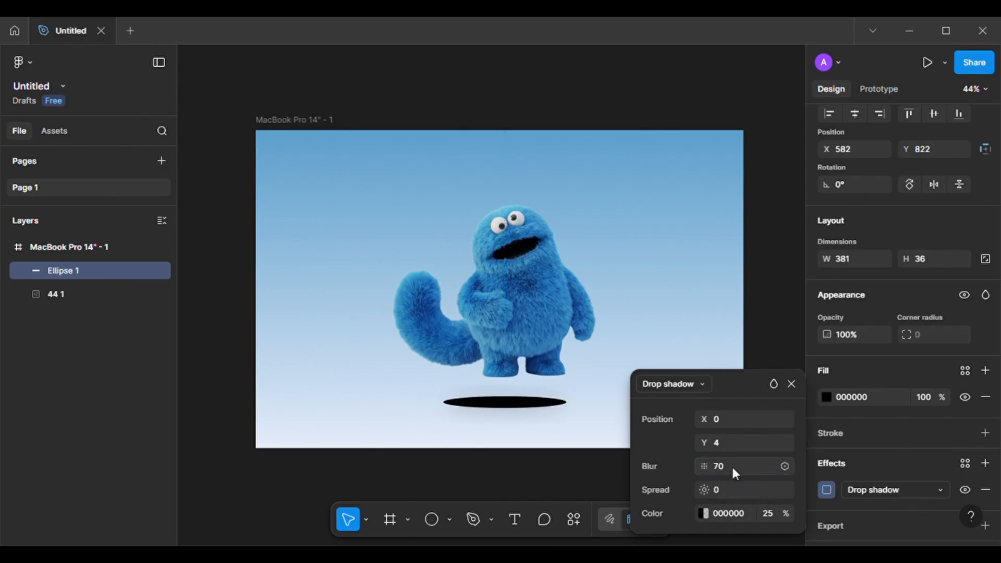
pyautogui.click(736, 466)
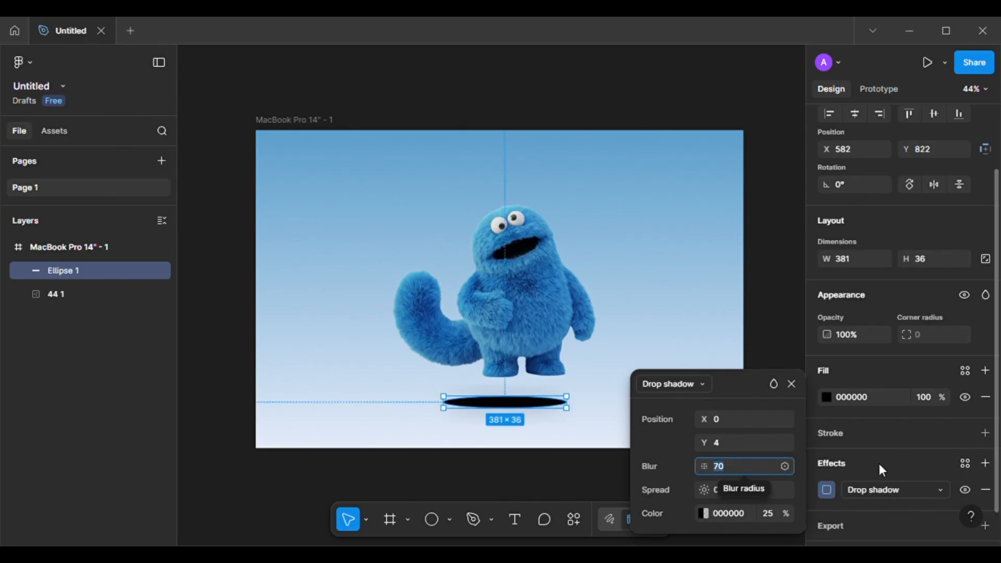
pyautogui.scroll(-1, 878, 464)
pyautogui.write('4')
pyautogui.press('Return')
# - Change the ellipse's effect to a layer blur of 70 and move the ellipse up under the monster's feet
pyautogui.click(702, 384)
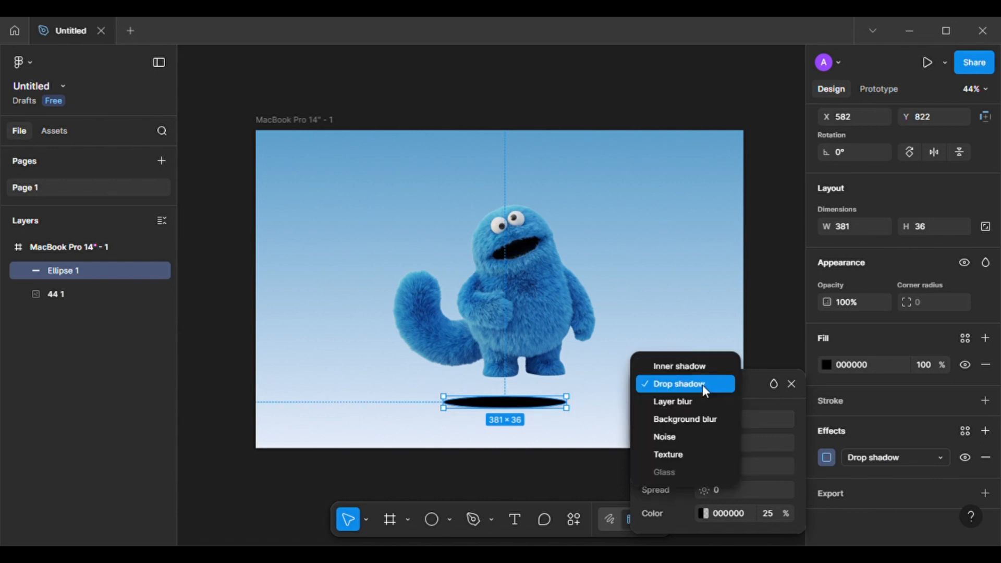
pyautogui.click(691, 417)
pyautogui.click(725, 438)
pyautogui.write('70')
pyautogui.press('Return')
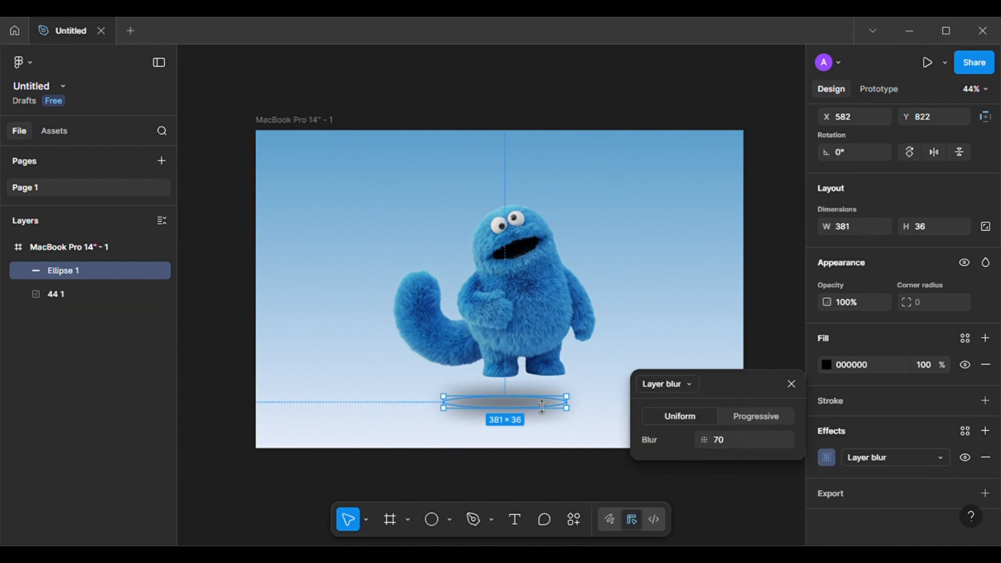
pyautogui.moveTo(537, 401); pyautogui.dragTo(547, 375)
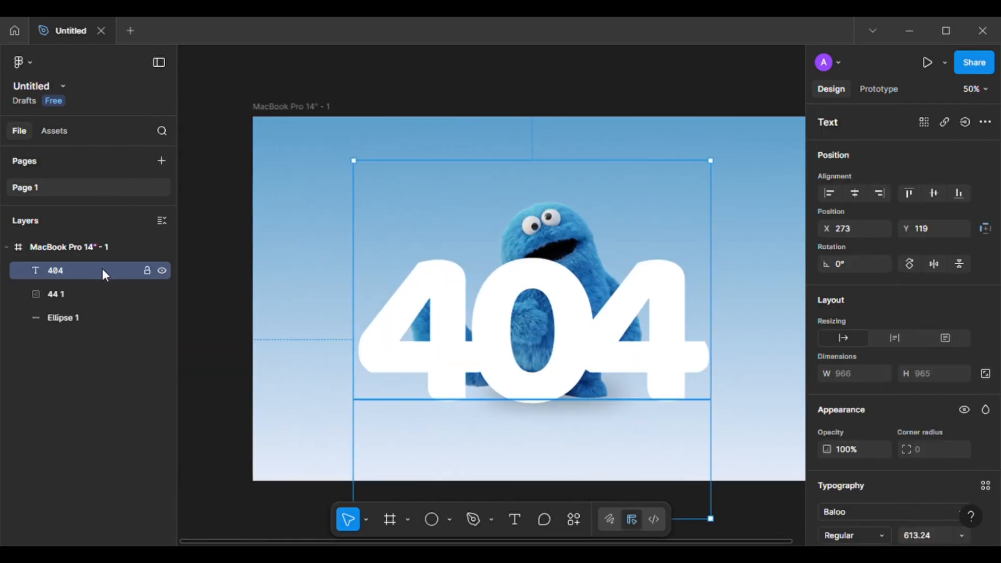
# - Send the 404 text layer behind the monster and its shadow, scale it to about 1371 × 1371 and centre it
pyautogui.moveTo(102, 267); pyautogui.dragTo(101, 329)
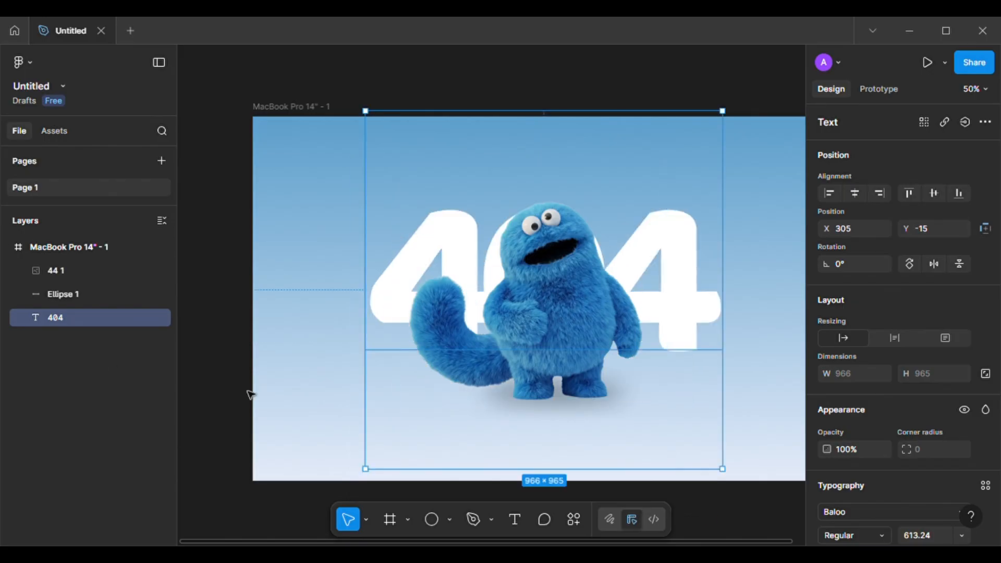
pyautogui.click(366, 520)
pyautogui.click(385, 489)
pyautogui.moveTo(365, 468); pyautogui.dragTo(217, 486)
pyautogui.moveTo(314, 412); pyautogui.dragTo(371, 342)
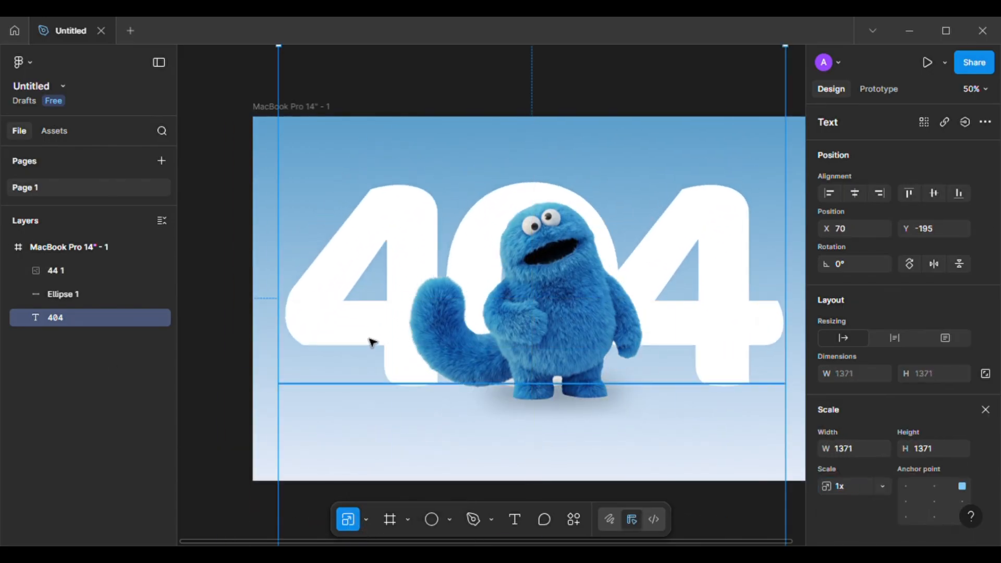
# - Scale the monster image down to about 602 × 753 and position it in front of the 404's zero
pyautogui.click(527, 292)
pyautogui.moveTo(668, 128); pyautogui.dragTo(615, 200)
pyautogui.moveTo(514, 303); pyautogui.dragTo(527, 279)
pyautogui.moveTo(526, 294); pyautogui.dragTo(529, 294)
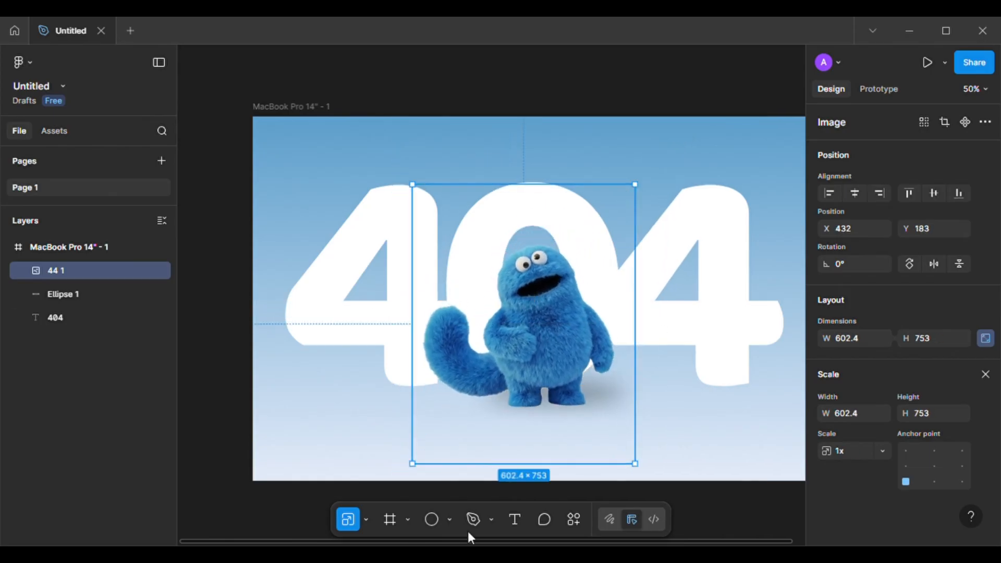
# - Change the 404 text layer's font to Manrope in Bold weight
pyautogui.click(69, 319)
pyautogui.scroll(-1, 899, 362)
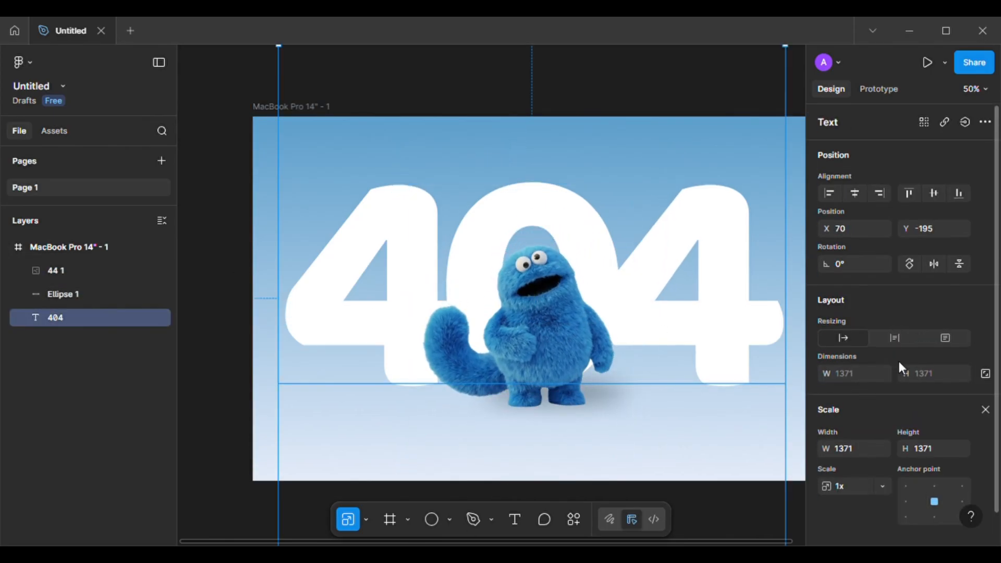
pyautogui.click(367, 520)
pyautogui.click(415, 455)
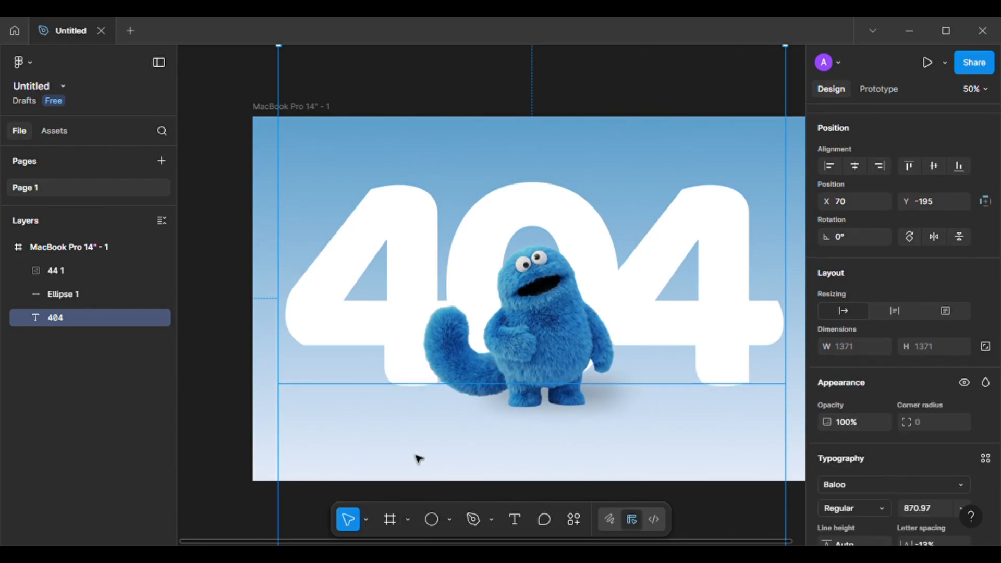
pyautogui.click(518, 519)
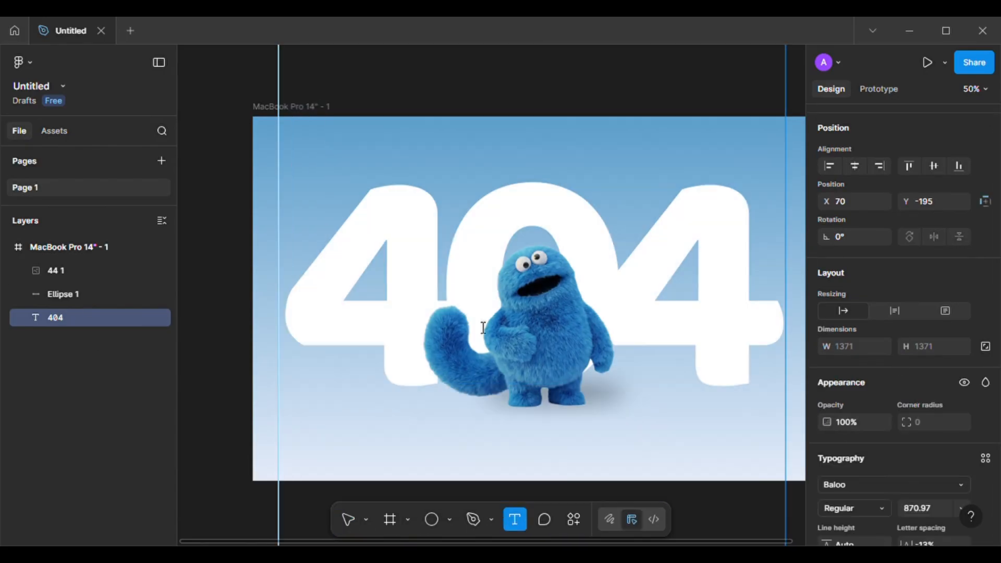
pyautogui.click(961, 485)
pyautogui.write('manrope')
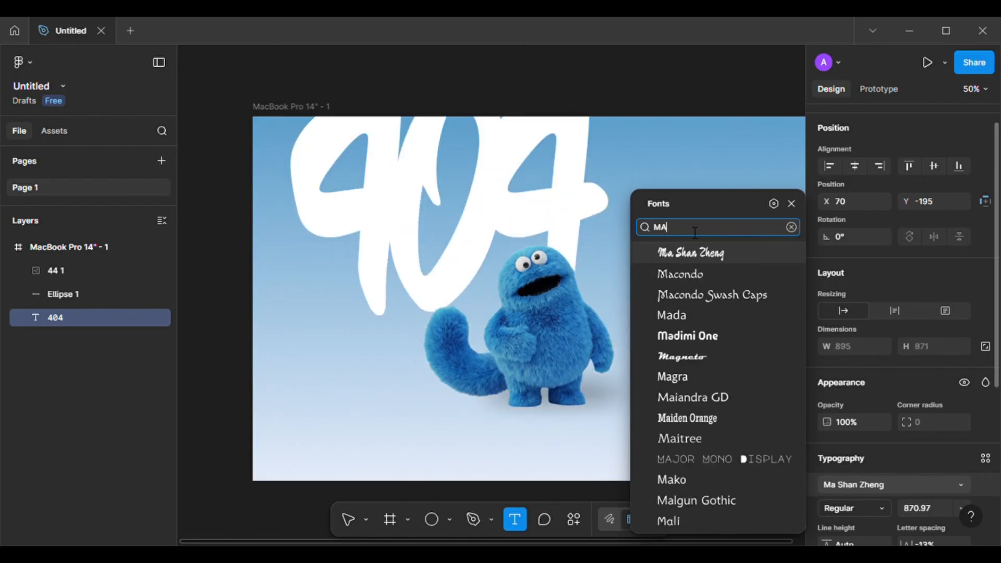
pyautogui.click(695, 252)
pyautogui.scroll(-3, 861, 355)
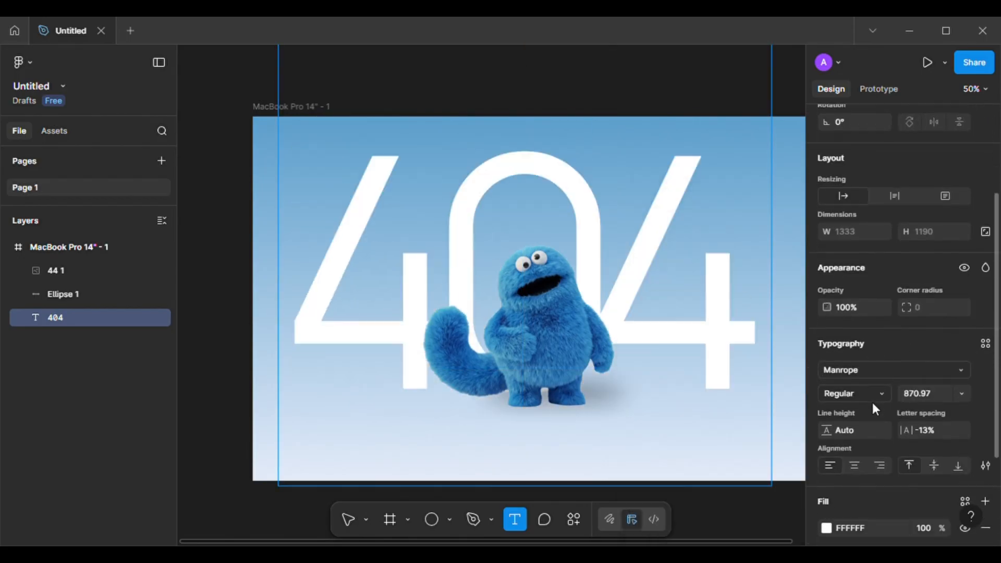
pyautogui.click(871, 399)
pyautogui.click(859, 448)
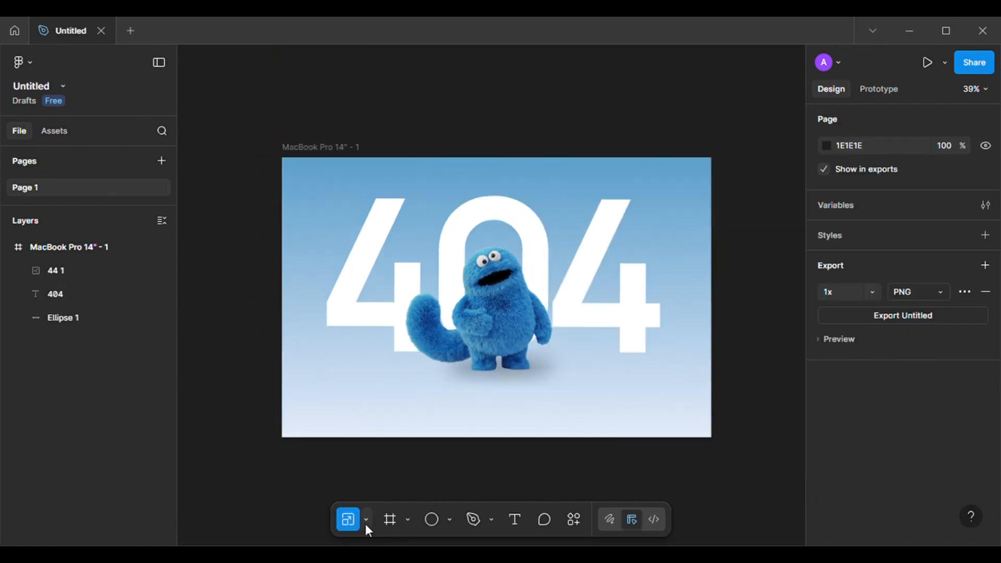
# - Give the 404 text a linear gradient fill from FFFFFF to E3EBF9, both at 100% opacity
pyautogui.click(364, 520)
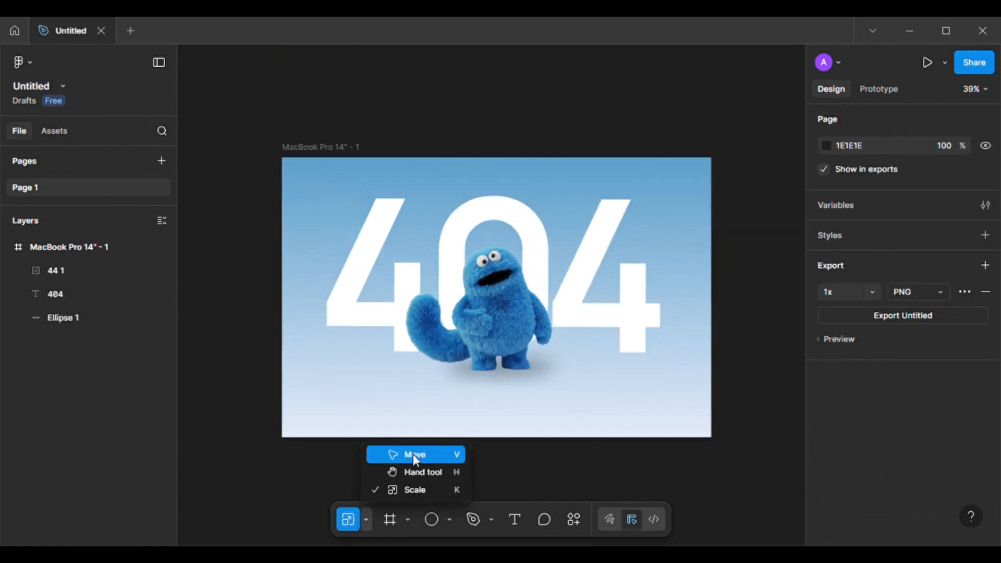
pyautogui.click(412, 455)
pyautogui.click(56, 295)
pyautogui.scroll(-5, 867, 427)
pyautogui.click(826, 396)
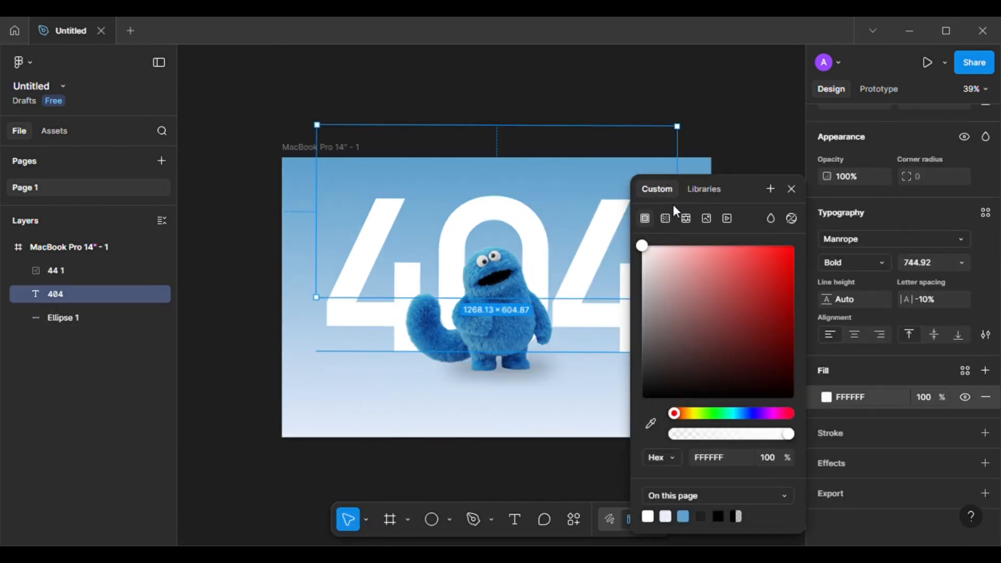
pyautogui.click(665, 218)
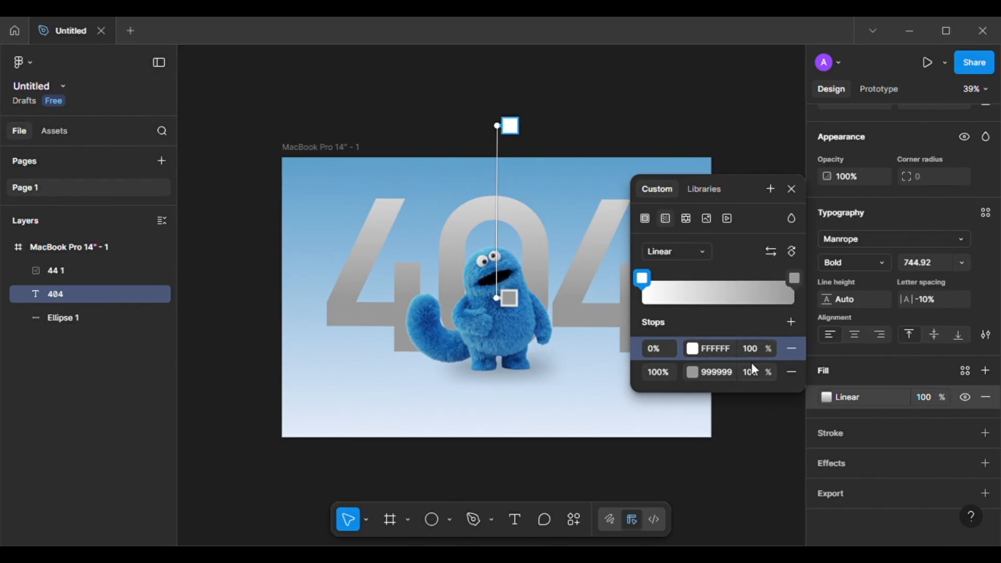
pyautogui.click(740, 379)
pyautogui.write('E3')
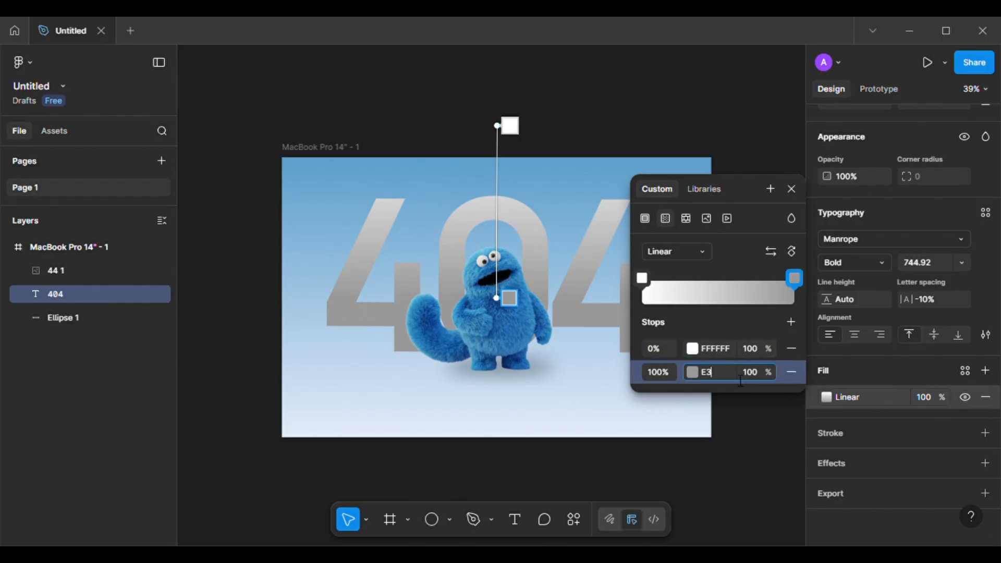
pyautogui.write('EBF9')
pyautogui.press('Return')
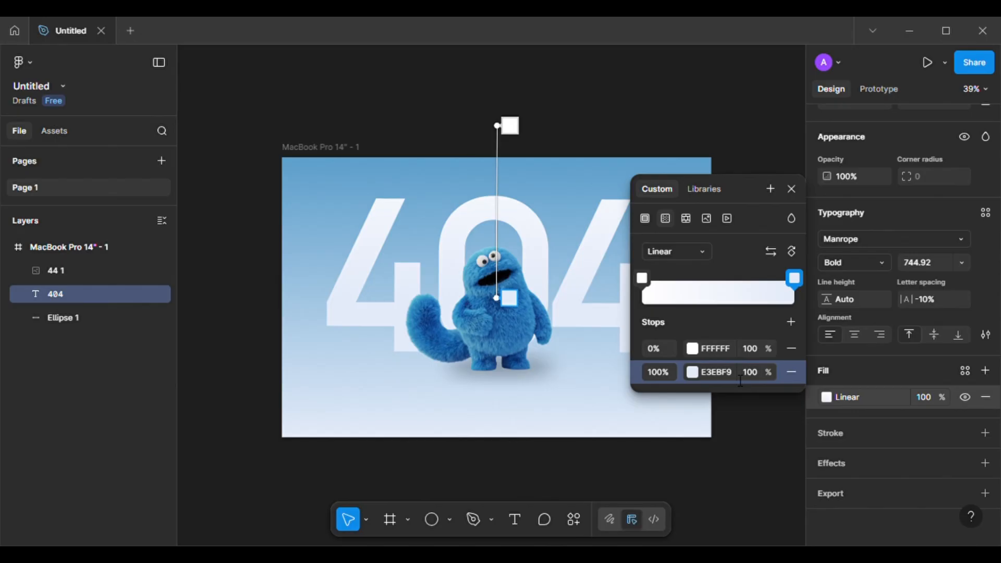
# - Duplicate the 404 text layer and replace the copy's text with SELAH
pyautogui.click(105, 296)
pyautogui.moveTo(346, 273); pyautogui.dragTo(324, 297)
pyautogui.doubleClick(339, 336)
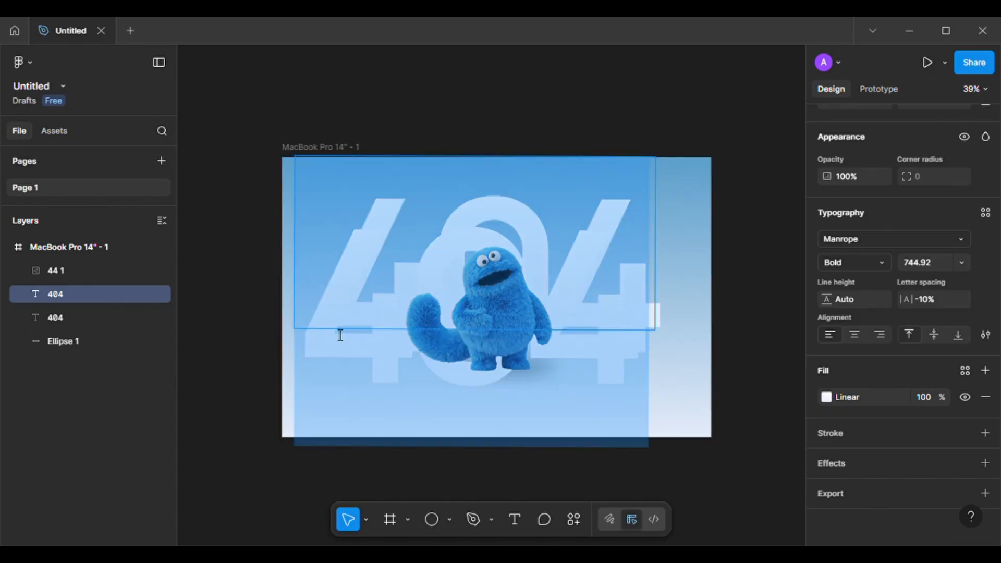
pyautogui.write('SELAH')
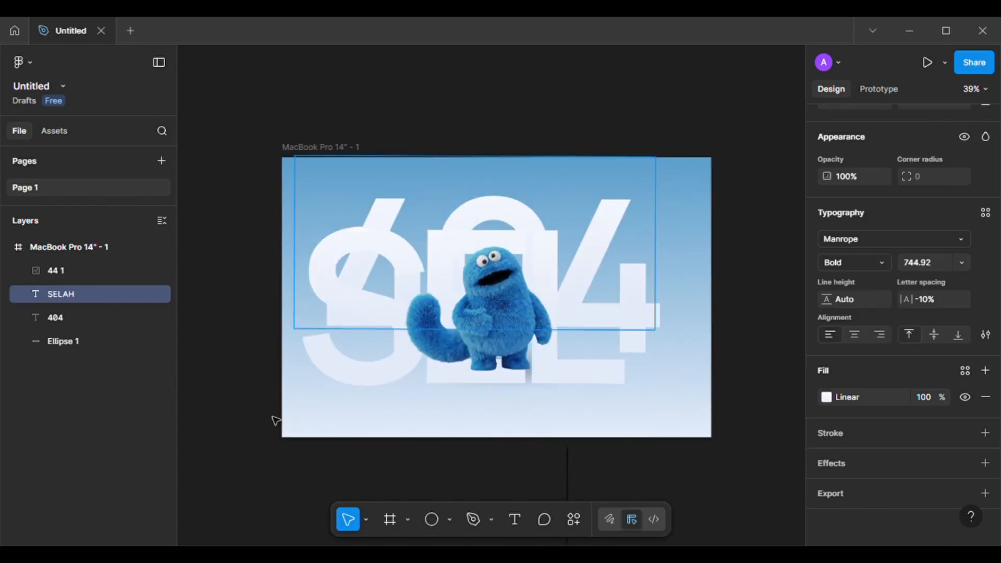
# - Scale the SELAH text down to about 1081 × 515 and move it up out of the frame
pyautogui.click(366, 519)
pyautogui.click(411, 489)
pyautogui.moveTo(657, 159); pyautogui.dragTo(546, 182)
pyautogui.moveTo(348, 261); pyautogui.dragTo(368, 116)
# - Resize the SELAH text so the word fits on one line, scaling it to about 554 × 359 above the frame
pyautogui.click(365, 519)
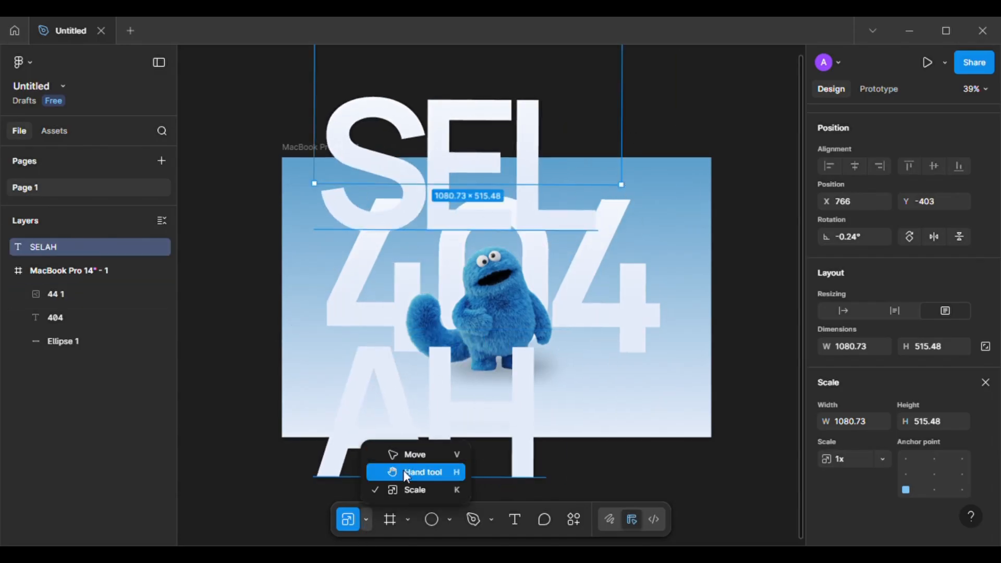
pyautogui.click(414, 454)
pyautogui.moveTo(622, 186); pyautogui.dragTo(409, 143)
pyautogui.click(366, 519)
pyautogui.click(412, 490)
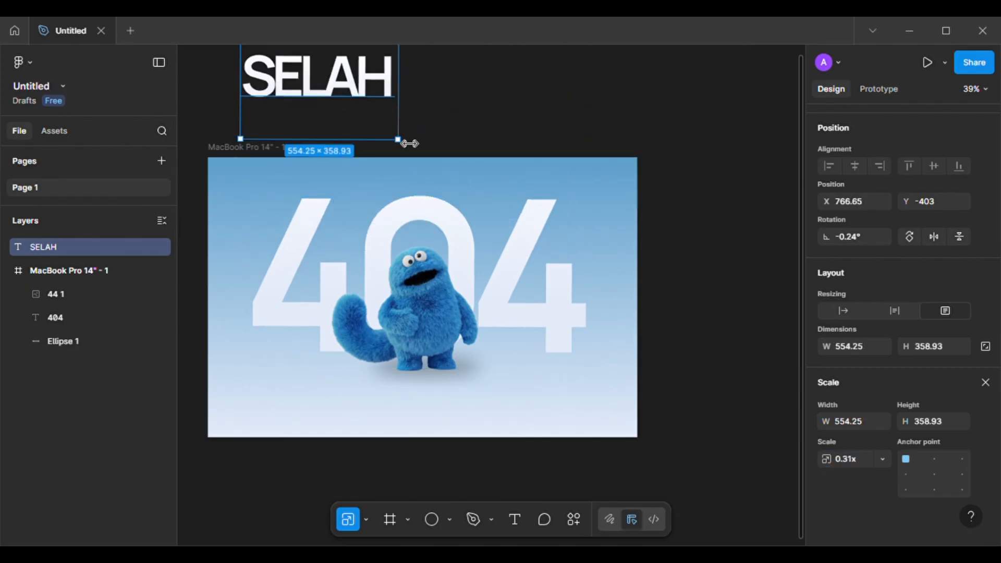
# - Move the SELAH text into the frame above the first 4 and scale it down to about 85 × 55
pyautogui.moveTo(345, 96); pyautogui.dragTo(384, 202)
pyautogui.moveTo(439, 246); pyautogui.dragTo(329, 195)
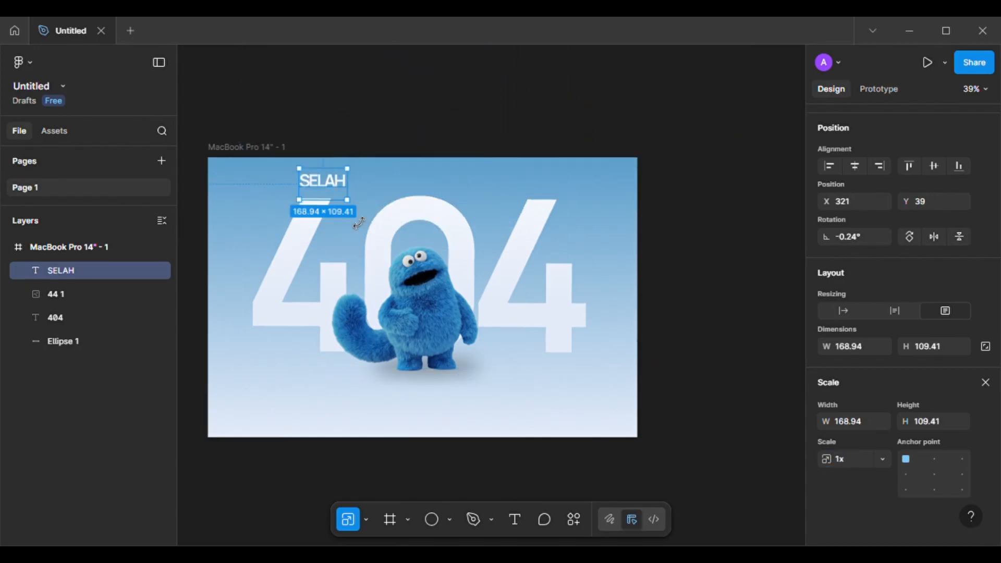
pyautogui.scroll(3, 358, 223)
pyautogui.moveTo(474, 249); pyautogui.dragTo(432, 216)
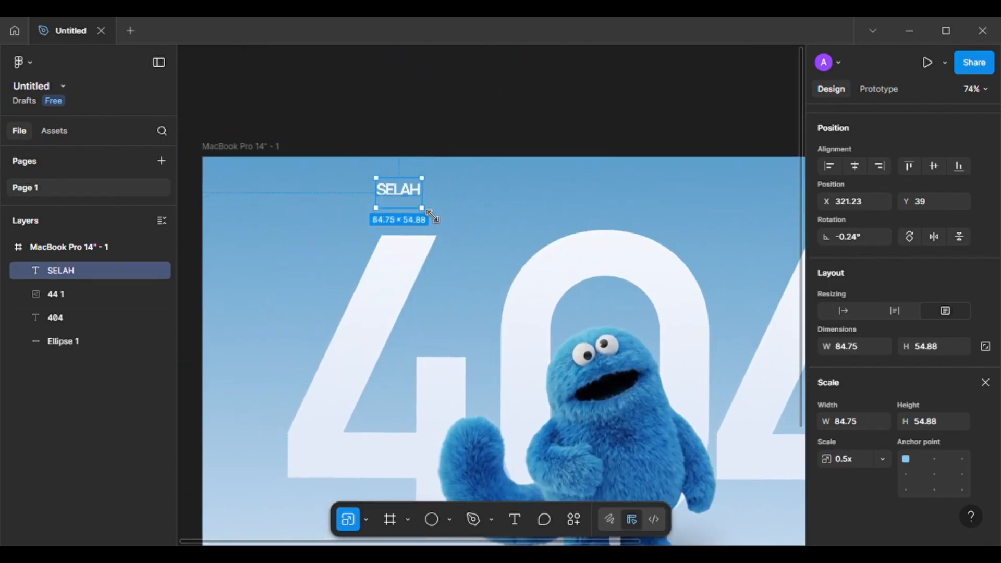
# - Draw a star about 81 × 76 beside the SELAH text with 9 points and a corner radius of 3
pyautogui.click(450, 519)
pyautogui.click(482, 472)
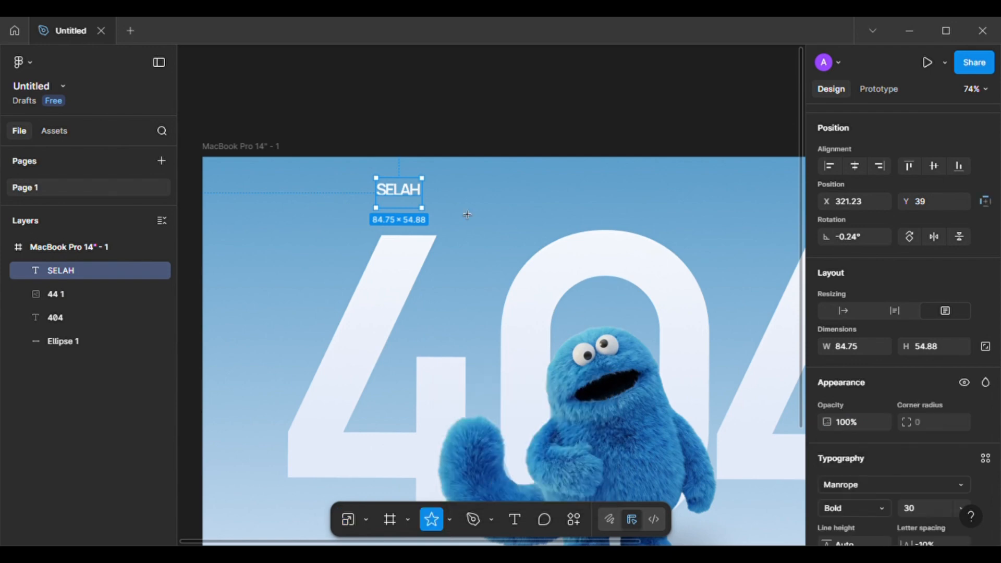
pyautogui.moveTo(332, 182); pyautogui.dragTo(388, 235)
pyautogui.click(853, 426)
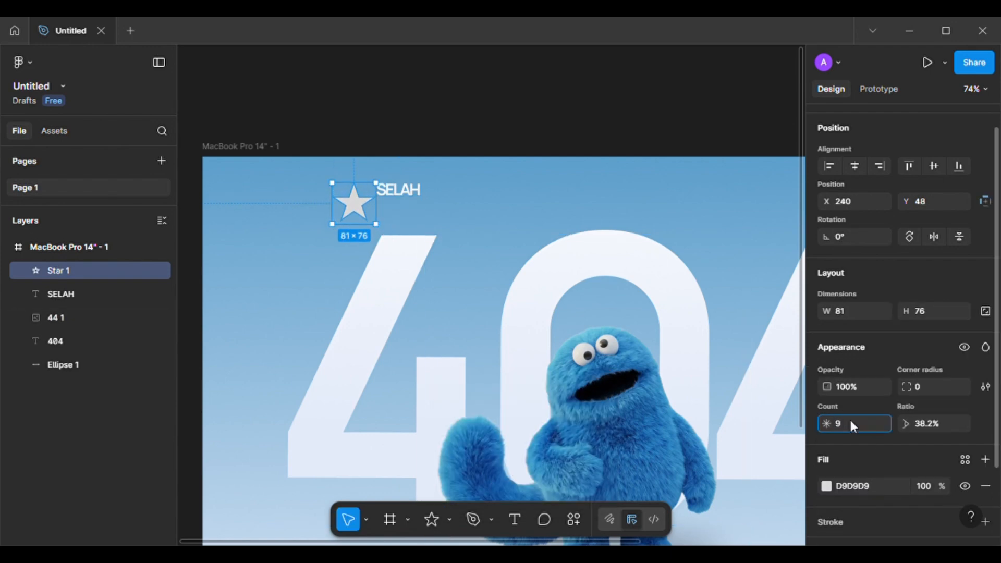
pyautogui.write('9')
pyautogui.press('Return')
pyautogui.click(932, 387)
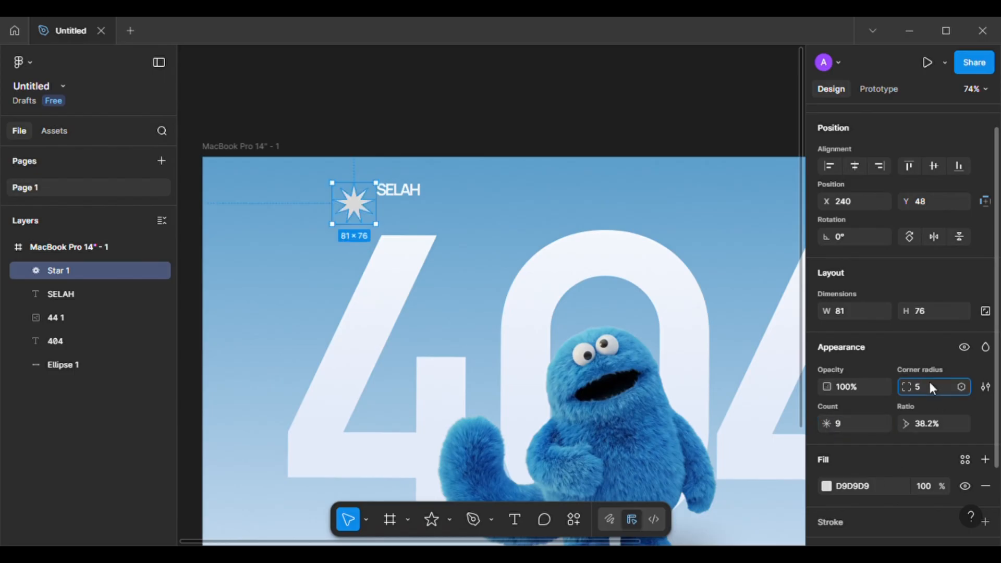
pyautogui.write('3')
pyautogui.press('Return')
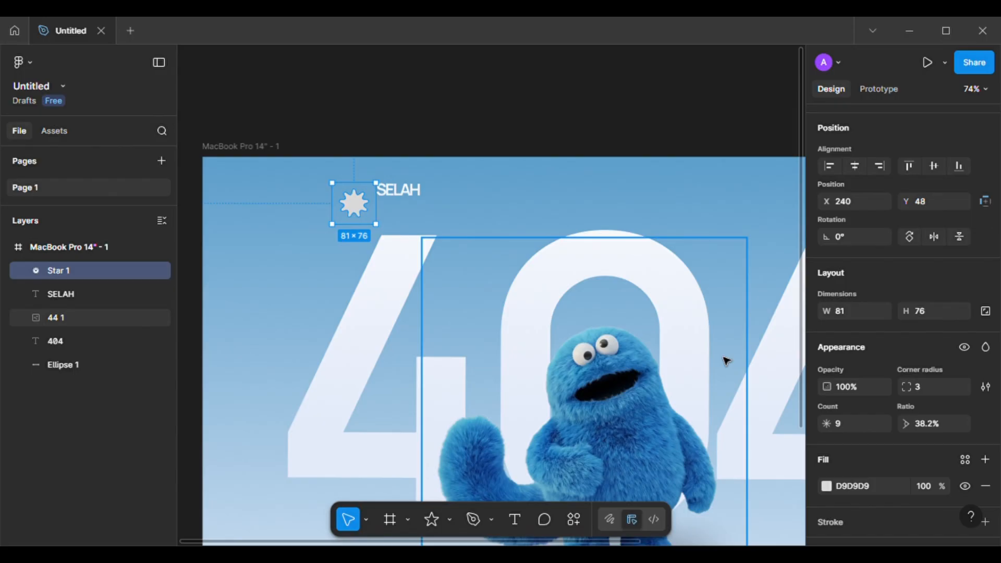
# - Make the star's fill white and change the SELAH text's gradient fill to solid FFFFFF
pyautogui.scroll(-3, 855, 304)
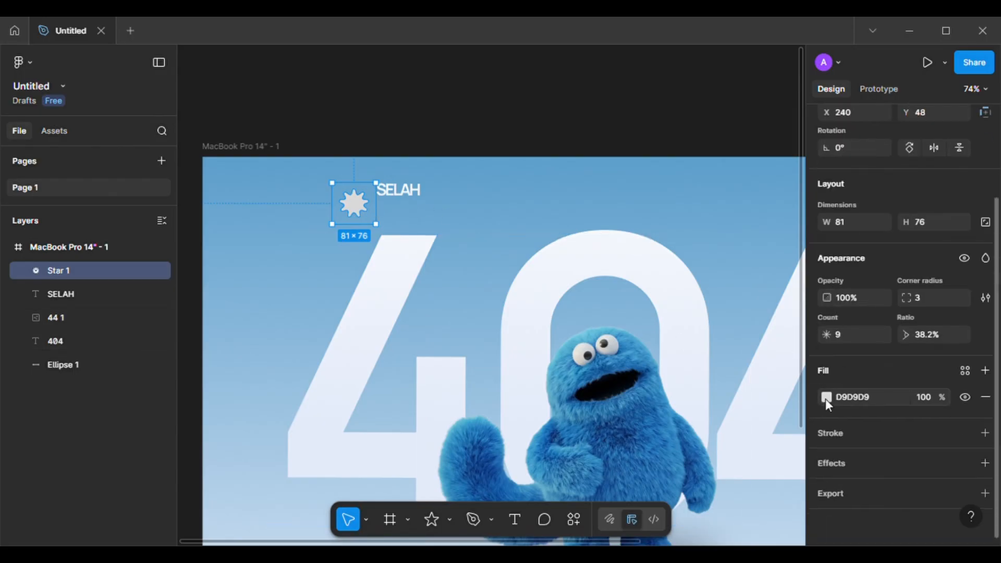
pyautogui.click(826, 397)
pyautogui.moveTo(642, 269); pyautogui.dragTo(642, 224)
pyautogui.click(410, 200)
pyautogui.scroll(-3, 836, 432)
pyautogui.click(828, 426)
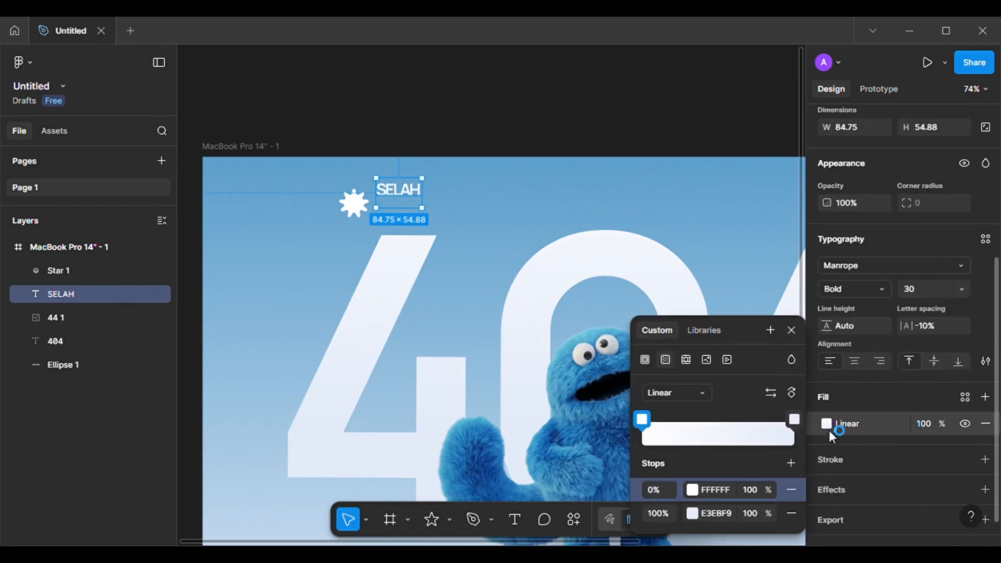
pyautogui.click(645, 360)
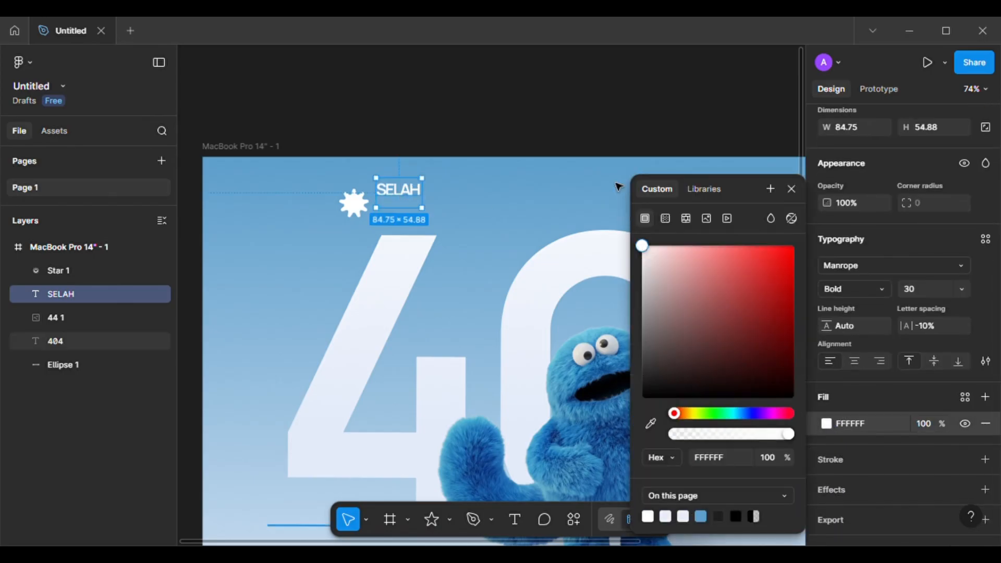
# - Move the star and the SELAH text side by side into the frame's upper-left corner
pyautogui.click(55, 341)
pyautogui.moveTo(357, 213); pyautogui.dragTo(251, 203)
pyautogui.moveTo(407, 201); pyautogui.dragTo(297, 207)
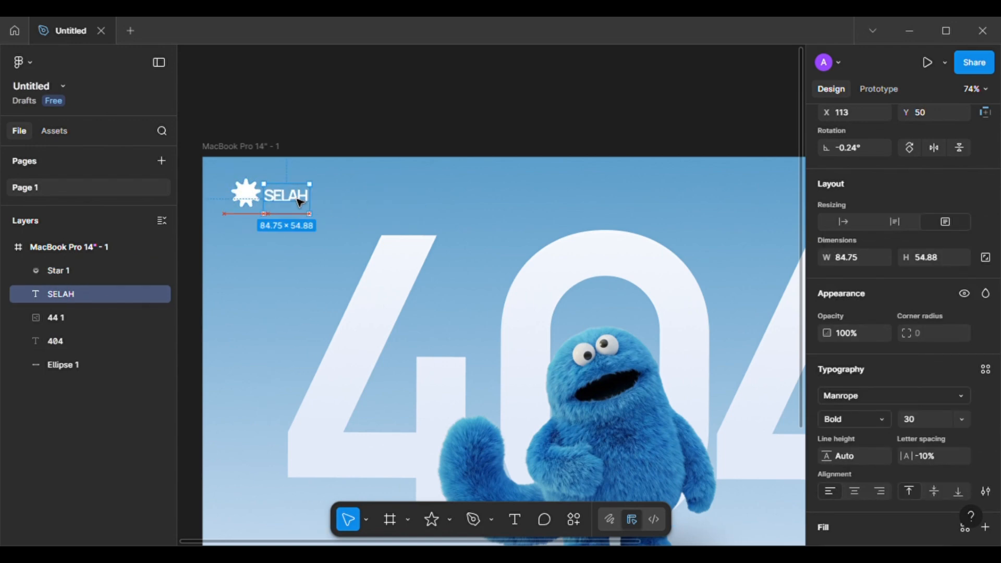
pyautogui.scroll(-5, 300, 202)
pyautogui.click(743, 282)
# - Enlarge the SELAH text box to about 87 × 56 and set its letter spacing to -8%
pyautogui.scroll(5, 352, 302)
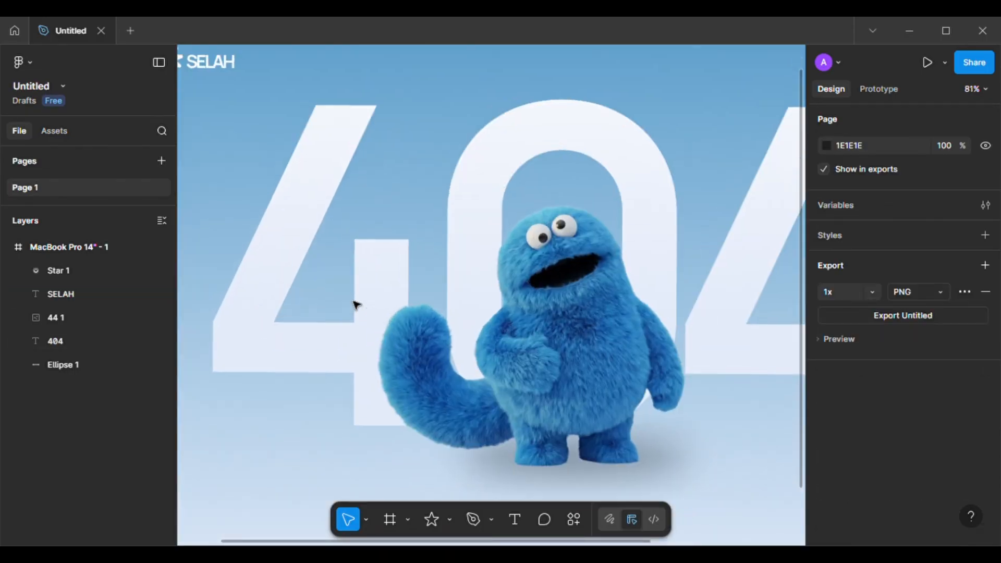
pyautogui.scroll(4, 353, 302)
pyautogui.hscroll(-4, 353, 301)
pyautogui.click(317, 179)
pyautogui.moveTo(373, 171); pyautogui.dragTo(363, 172)
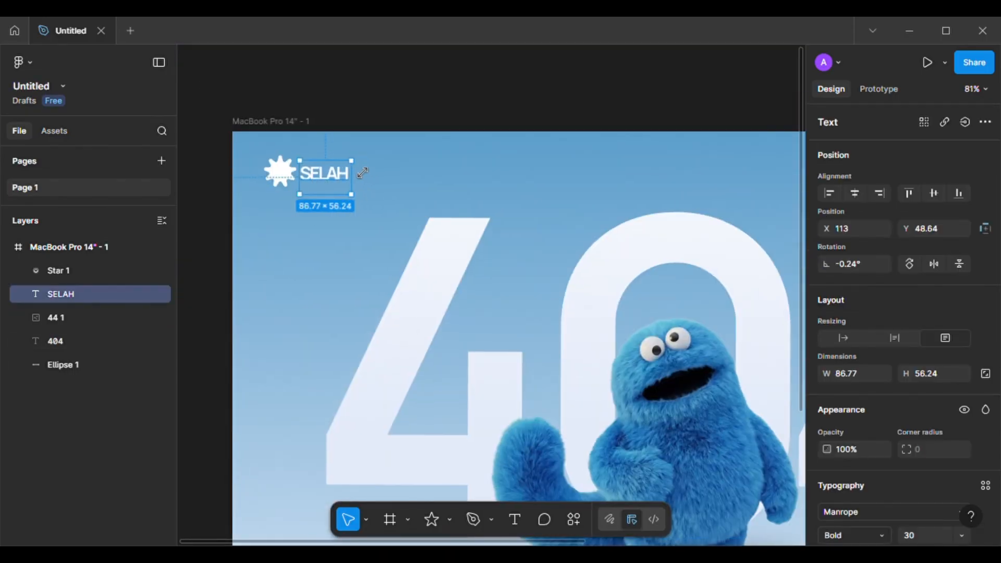
pyautogui.scroll(-3, 896, 480)
pyautogui.scroll(-1, 896, 480)
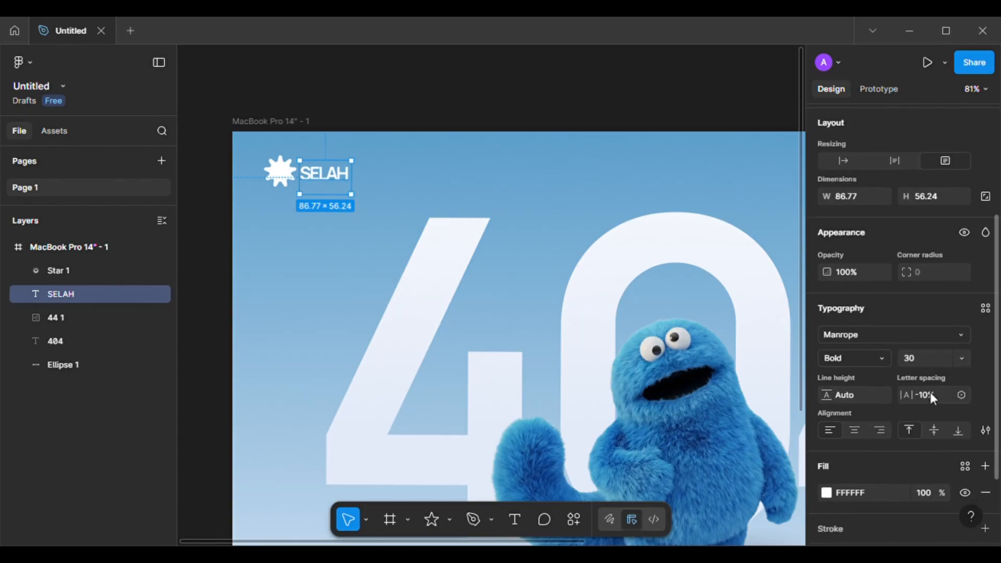
pyautogui.click(930, 395)
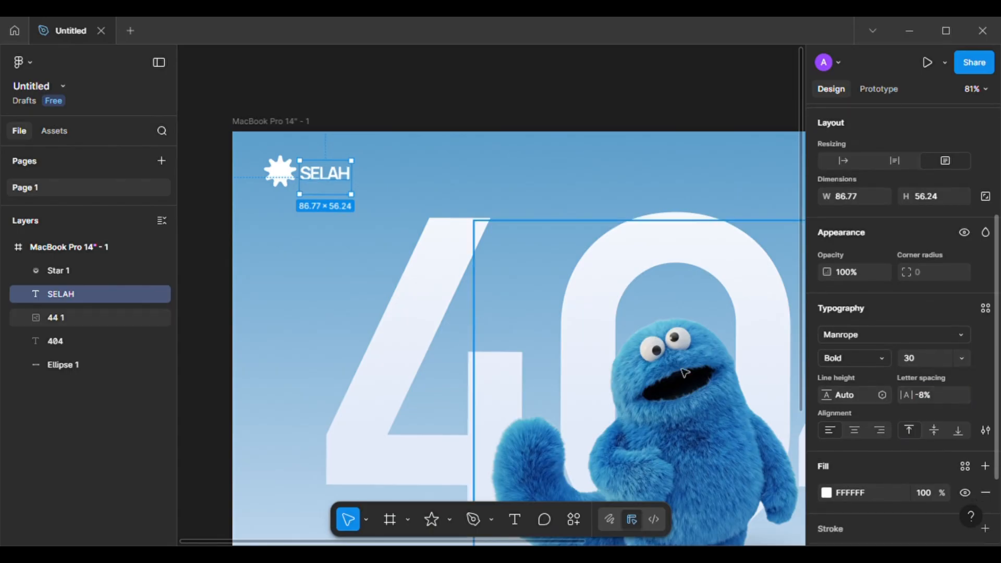
# - Scale the star down slightly so it sits as a logo mark beside the SELAH text
pyautogui.click(280, 171)
pyautogui.moveTo(296, 188)
pyautogui.mouseDown()
pyautogui.moveTo(320, 207)
pyautogui.moveTo(294, 174)
pyautogui.moveTo(284, 181)
pyautogui.mouseUp()
pyautogui.click(315, 191)
pyautogui.click(281, 185)
pyautogui.click(427, 197)
pyautogui.press('Escape')
pyautogui.click(315, 179)
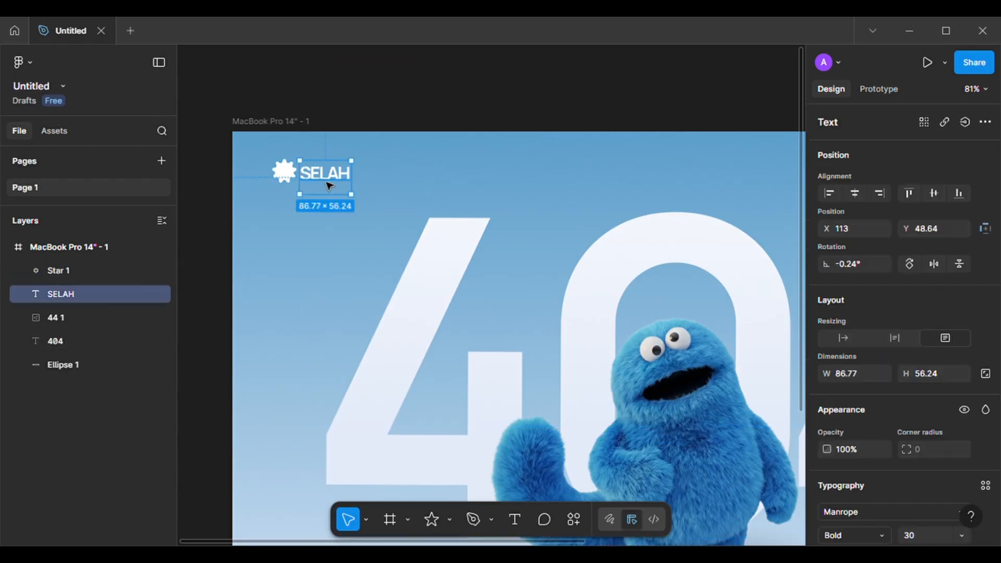
# - Draw a small circle about 14 × 13 and centre it on the star
pyautogui.click(430, 519)
pyautogui.click(448, 519)
pyautogui.click(485, 436)
pyautogui.moveTo(269, 258)
pyautogui.mouseDown()
pyautogui.moveTo(285, 240)
pyautogui.moveTo(286, 258)
pyautogui.moveTo(263, 251)
pyautogui.mouseUp()
pyautogui.click(304, 295)
pyautogui.click(281, 254)
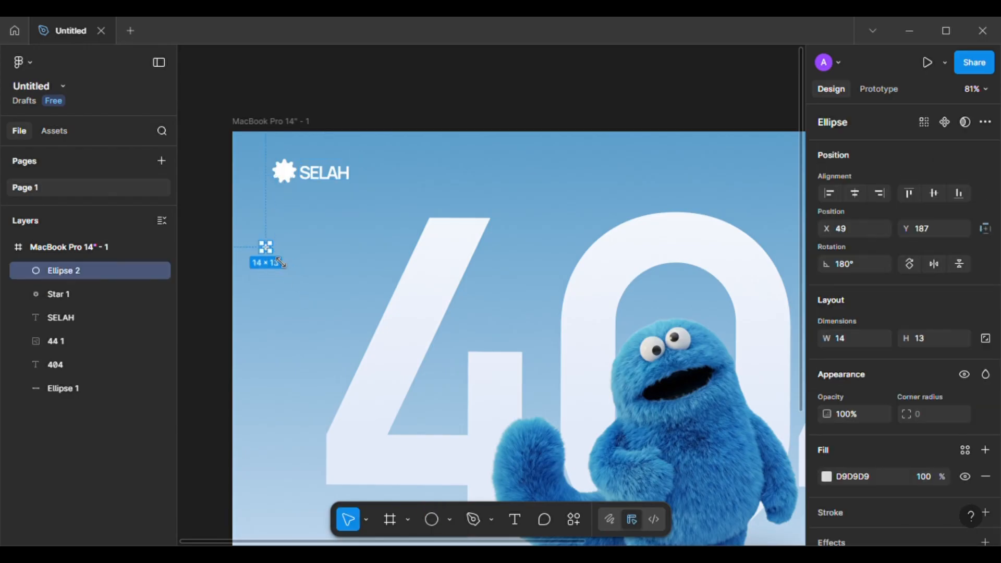
pyautogui.scroll(5, 270, 249)
pyautogui.scroll(3, 300, 288)
pyautogui.moveTo(266, 432); pyautogui.dragTo(320, 208)
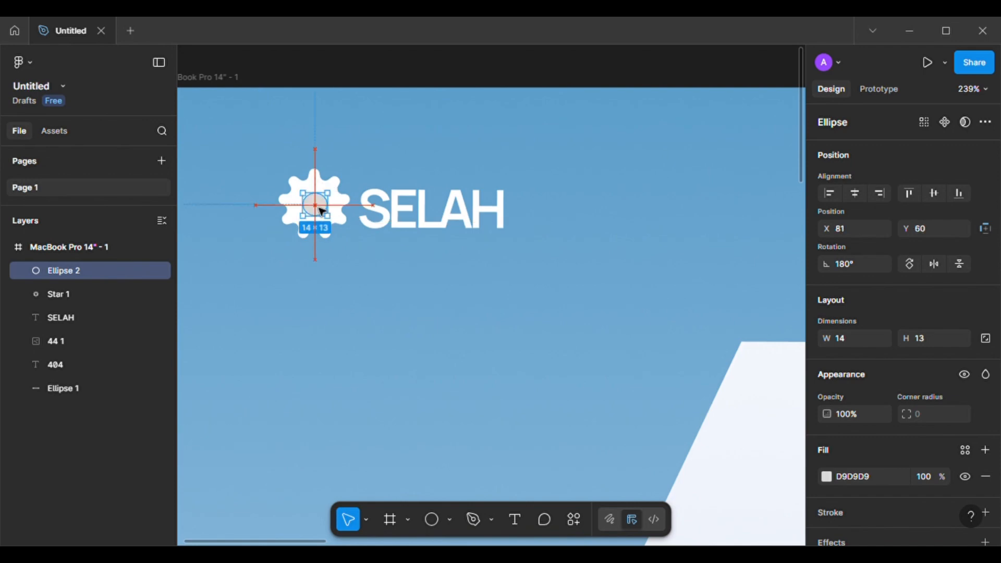
pyautogui.click(332, 324)
# - Duplicate the SELAH text, place the copy in the frame's upper-right corner and change its wording to "Log in"
pyautogui.scroll(-6, 332, 324)
pyautogui.scroll(-2, 331, 323)
pyautogui.hscroll(3, 332, 325)
pyautogui.scroll(-2, 332, 325)
pyautogui.scroll(-2, 332, 325)
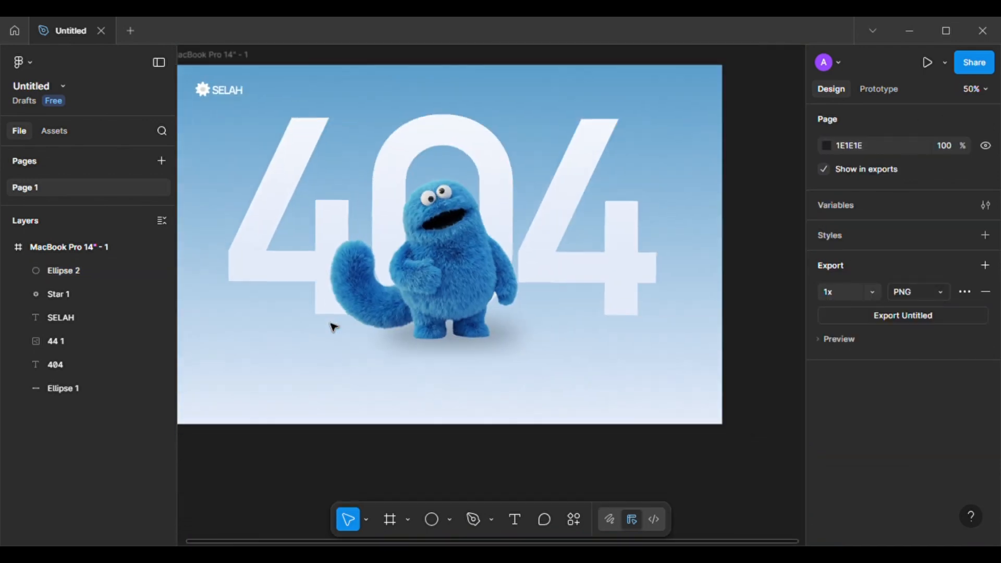
pyautogui.scroll(1, 332, 325)
pyautogui.hscroll(-1, 332, 325)
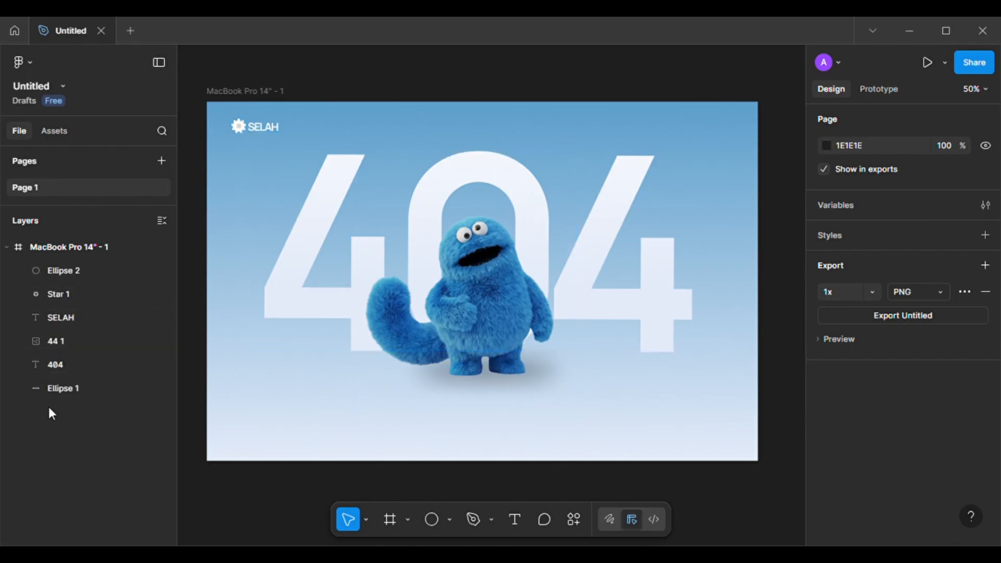
pyautogui.click(272, 129)
pyautogui.hotkey('ctrl', 'd')
pyautogui.click(252, 111)
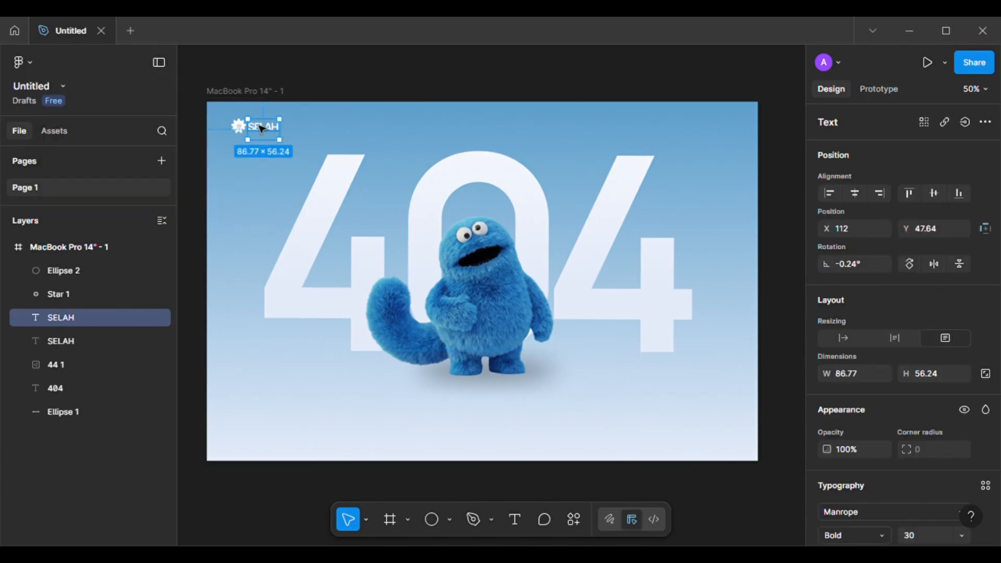
pyautogui.moveTo(265, 132); pyautogui.dragTo(717, 133)
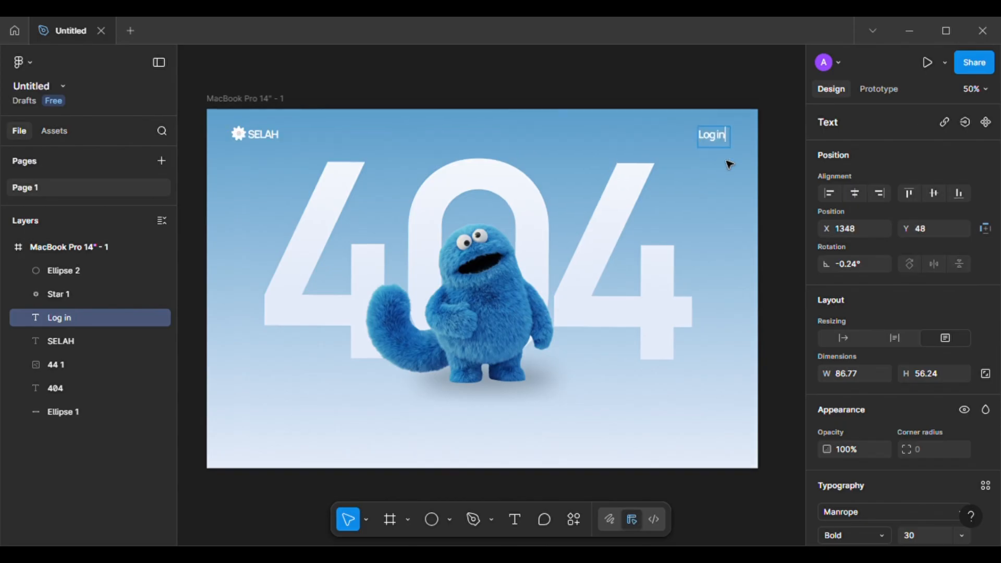
# - Scale the Log in text down proportionally to about 69 × 45 and align it with the logo's row
pyautogui.click(367, 519)
pyautogui.click(415, 490)
pyautogui.moveTo(731, 149)
pyautogui.mouseDown()
pyautogui.moveTo(712, 135)
pyautogui.moveTo(726, 141)
pyautogui.mouseUp()
pyautogui.click(772, 249)
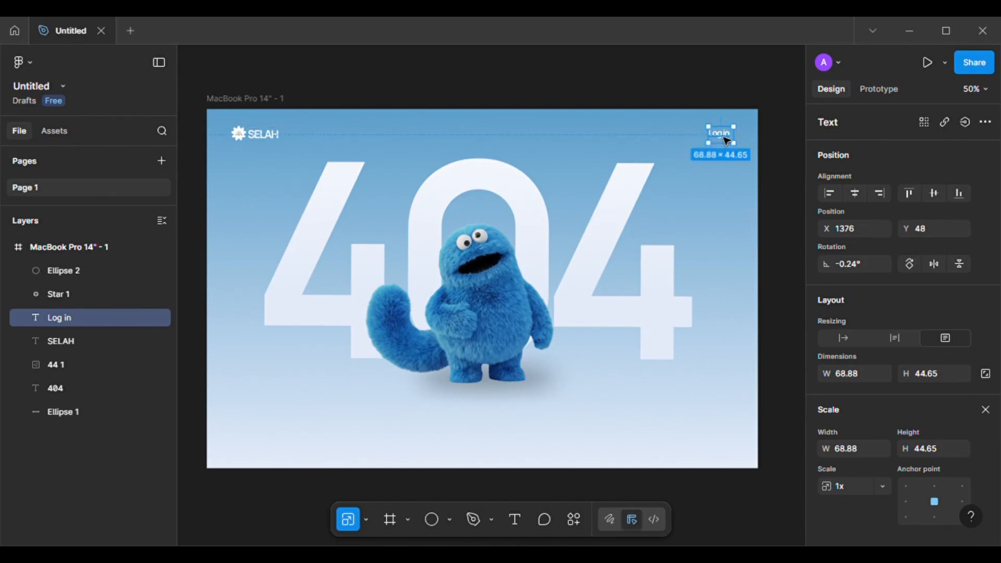
pyautogui.click(368, 520)
pyautogui.click(416, 460)
# - Draw a rectangle about 112 × 71 over the Log in text and bring the text in front of it
pyautogui.scroll(-5, 840, 381)
pyautogui.click(826, 398)
pyautogui.click(449, 520)
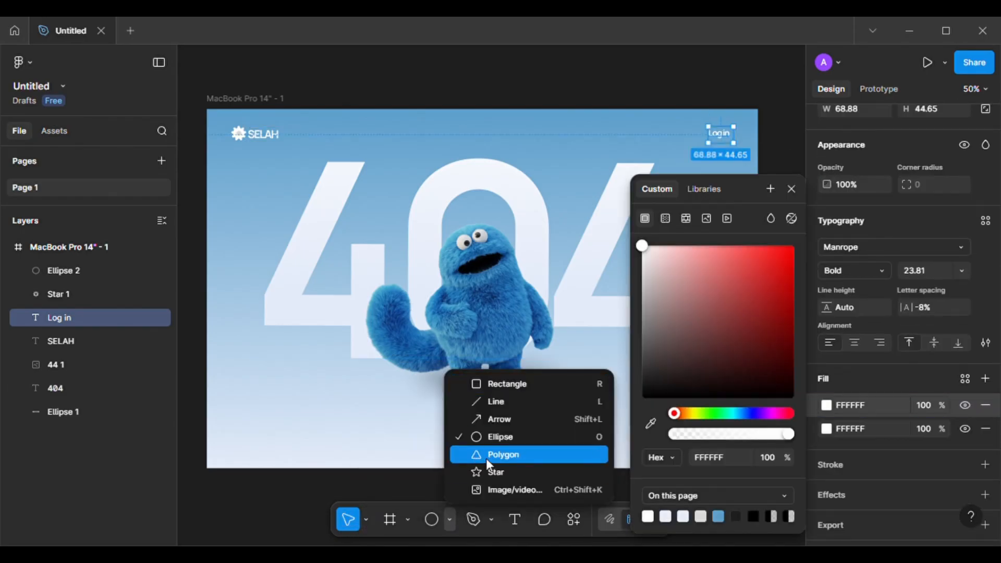
pyautogui.click(509, 384)
pyautogui.click(791, 189)
pyautogui.moveTo(701, 121); pyautogui.dragTo(753, 159)
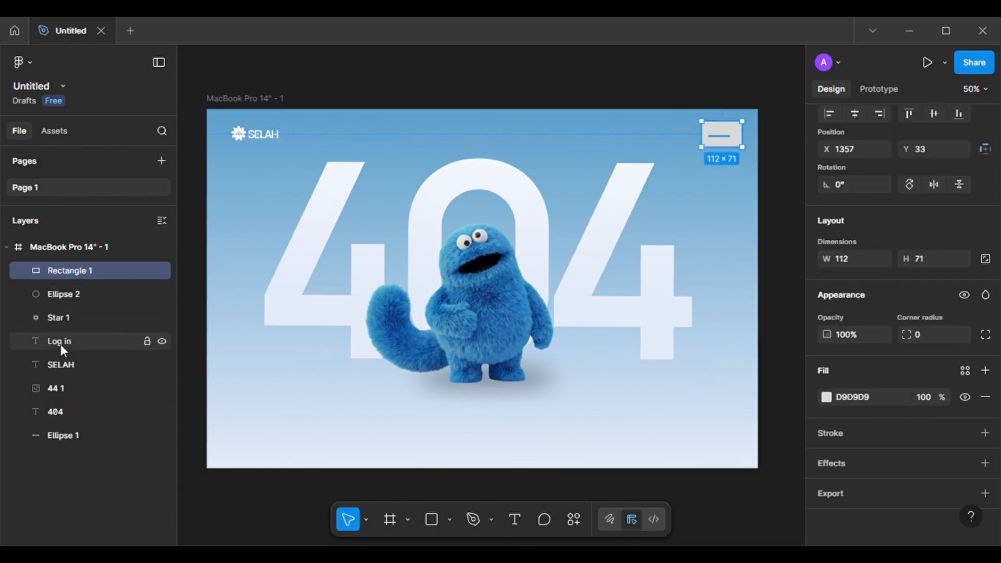
pyautogui.moveTo(60, 342); pyautogui.dragTo(70, 261)
# - Set the rectangle's corner radius to 50 and shrink it to about 95 × 60 around the Log in text
pyautogui.click(85, 295)
pyautogui.click(919, 336)
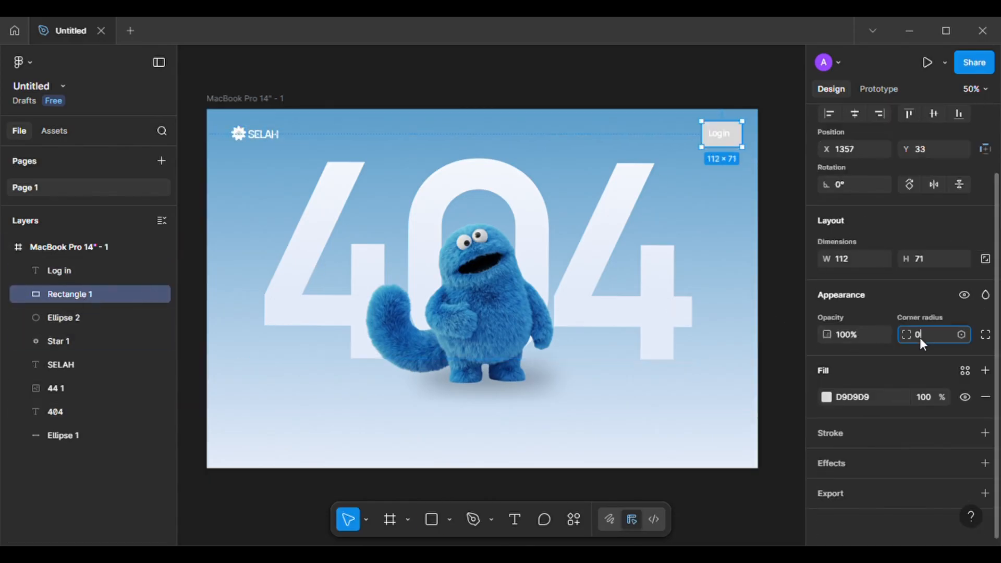
pyautogui.write('50')
pyautogui.press('Return')
pyautogui.moveTo(742, 147); pyautogui.dragTo(725, 130)
pyautogui.scroll(3, 746, 193)
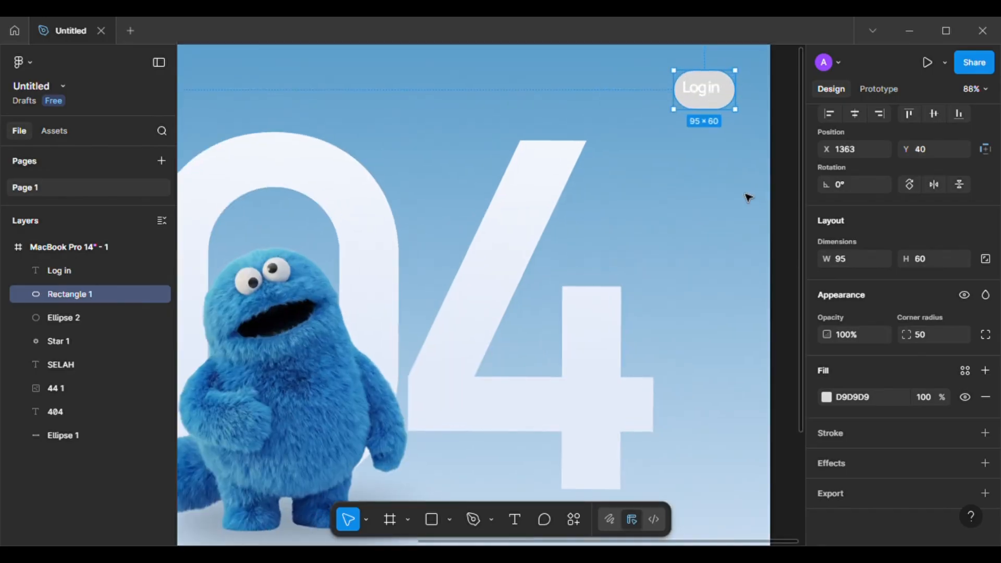
pyautogui.scroll(1, 745, 194)
pyautogui.click(706, 141)
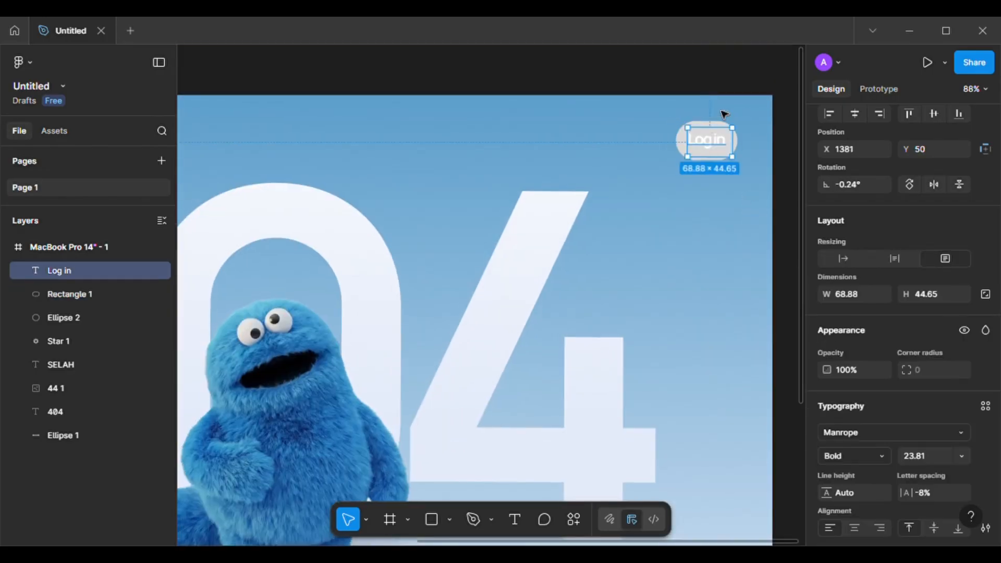
# - Give the Log in rectangle a linear gradient fill running from FAFAFA to F9F9F9
pyautogui.click(690, 158)
pyautogui.click(826, 397)
pyautogui.click(665, 218)
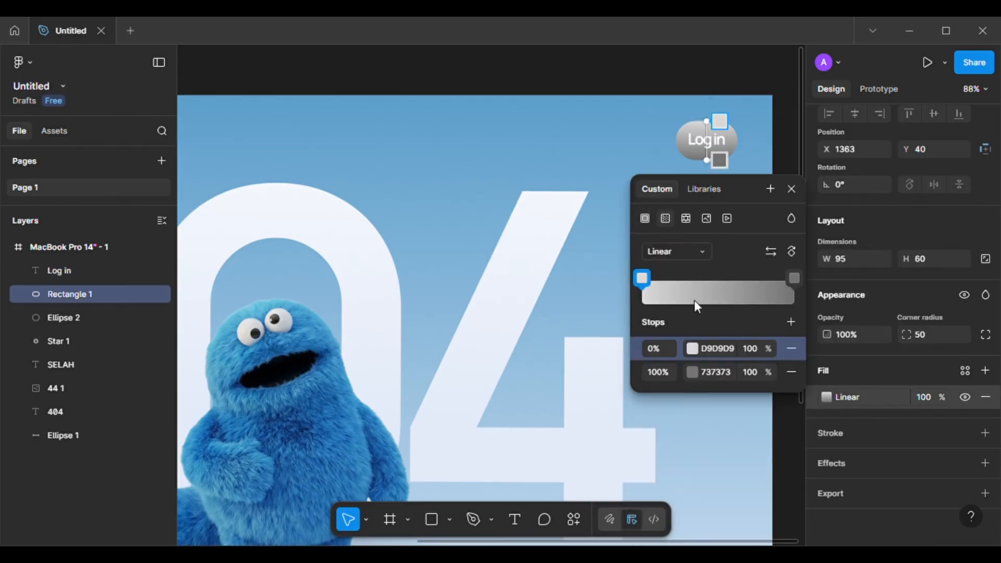
pyautogui.click(736, 349)
pyautogui.write('FAFAFA')
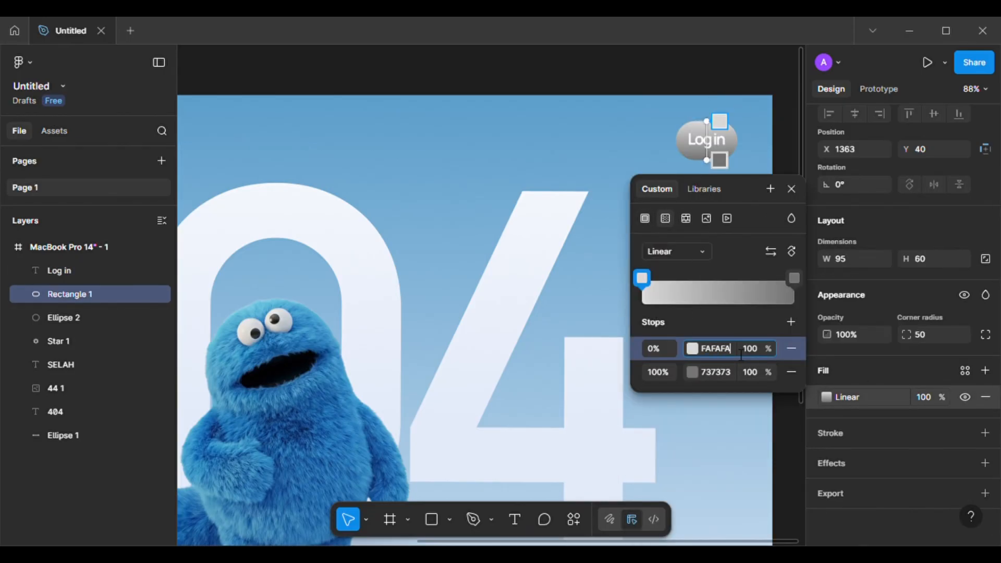
pyautogui.click(736, 372)
pyautogui.write('F9')
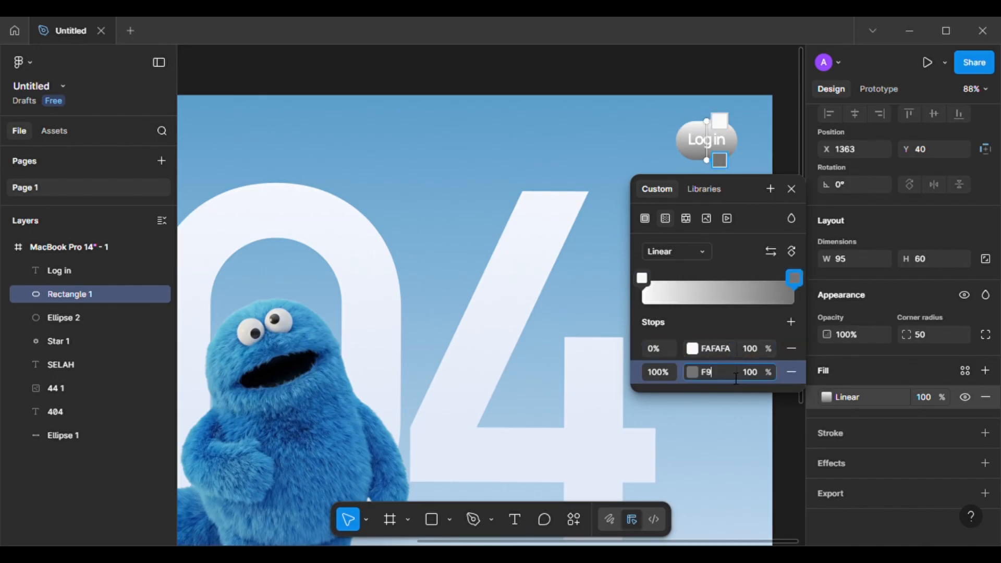
pyautogui.write('F9F9')
pyautogui.press('Return')
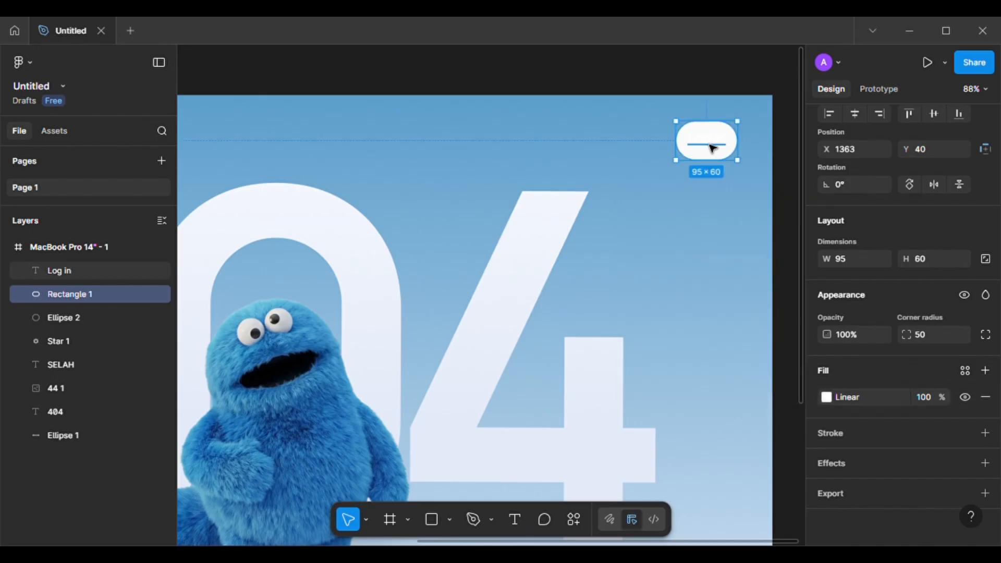
# - Set the Log in rectangle's corner radius to 16 and its corner smoothing to 70%
pyautogui.click(711, 148)
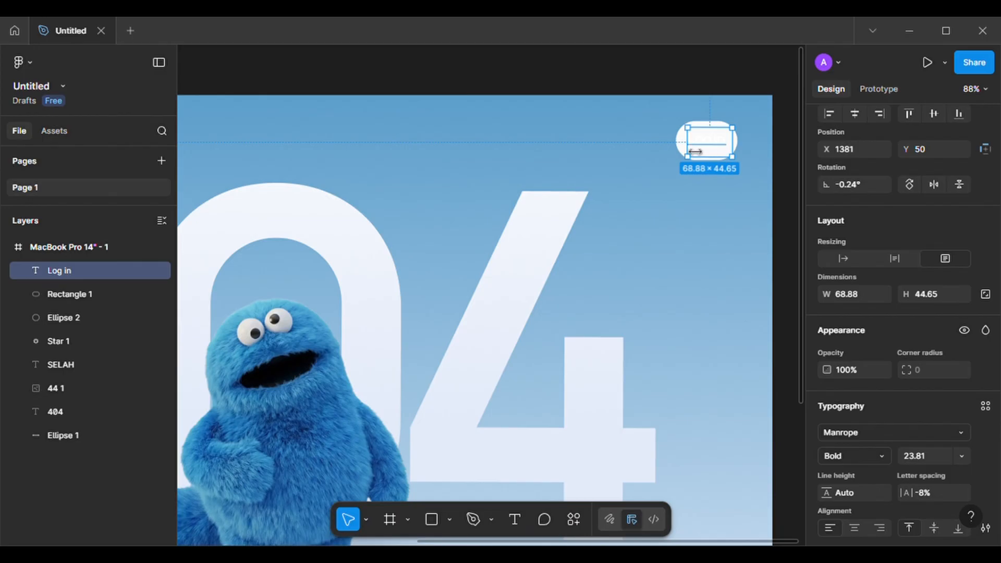
pyautogui.click(693, 152)
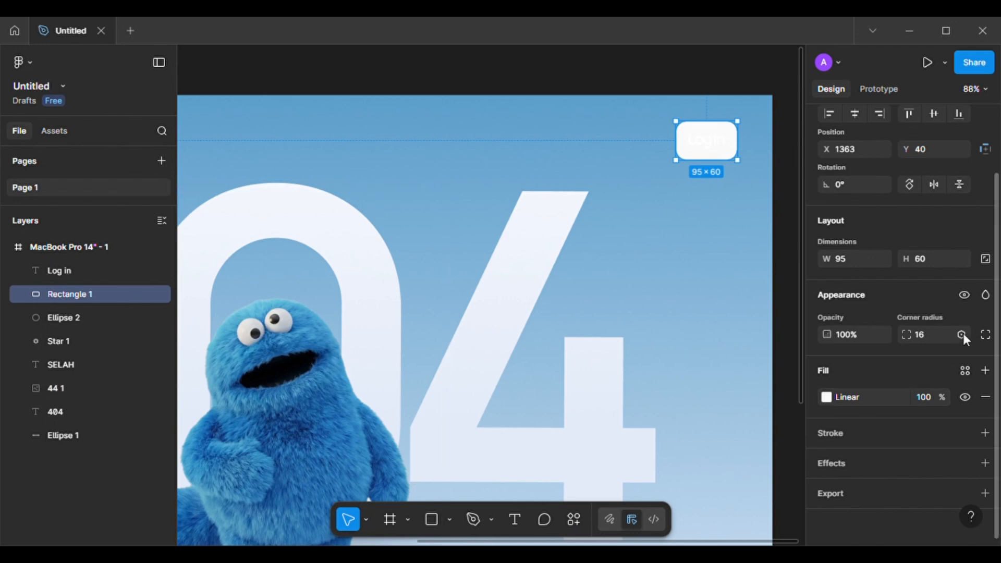
pyautogui.click(985, 334)
pyautogui.click(985, 381)
pyautogui.moveTo(649, 414); pyautogui.dragTo(684, 428)
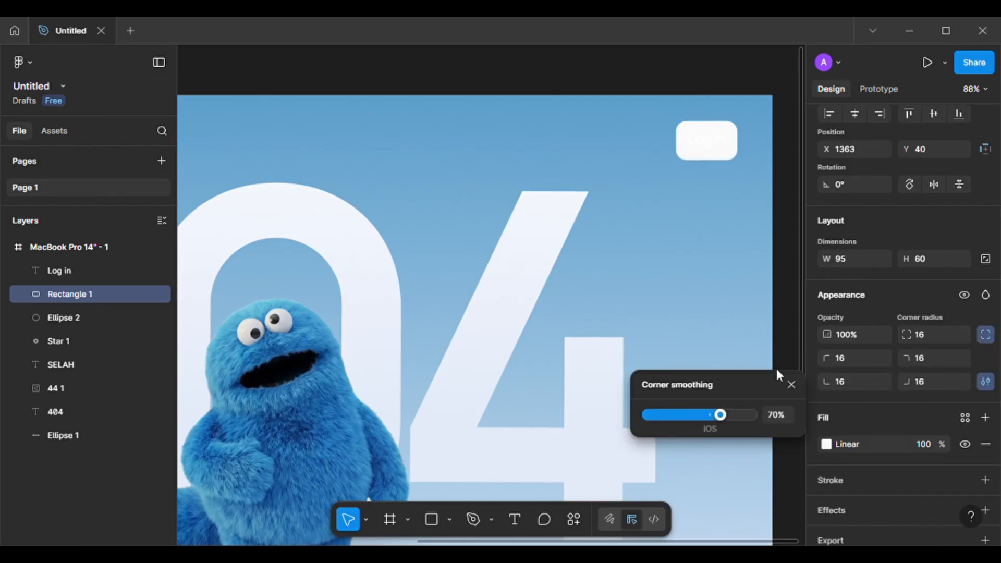
pyautogui.click(791, 384)
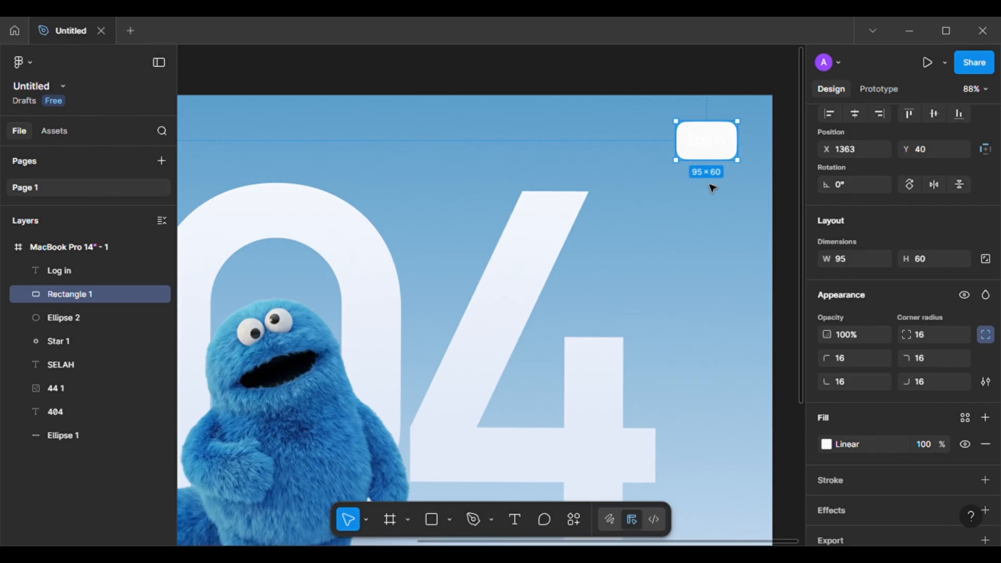
# - Remove the duplicate white fill from the Log in text and set its remaining fill to 6E6E6E
pyautogui.click(708, 140)
pyautogui.scroll(-4, 865, 401)
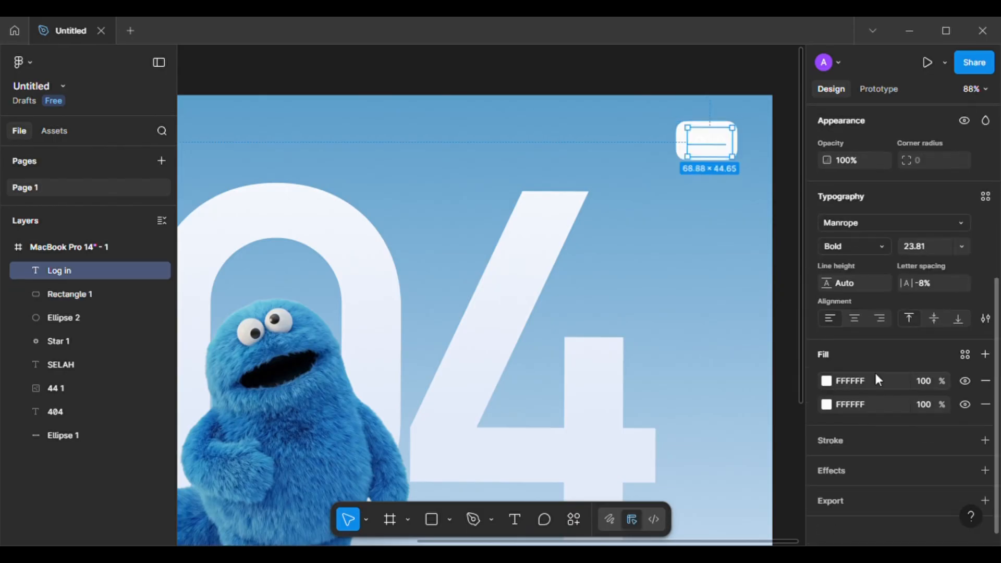
pyautogui.click(985, 380)
pyautogui.click(867, 386)
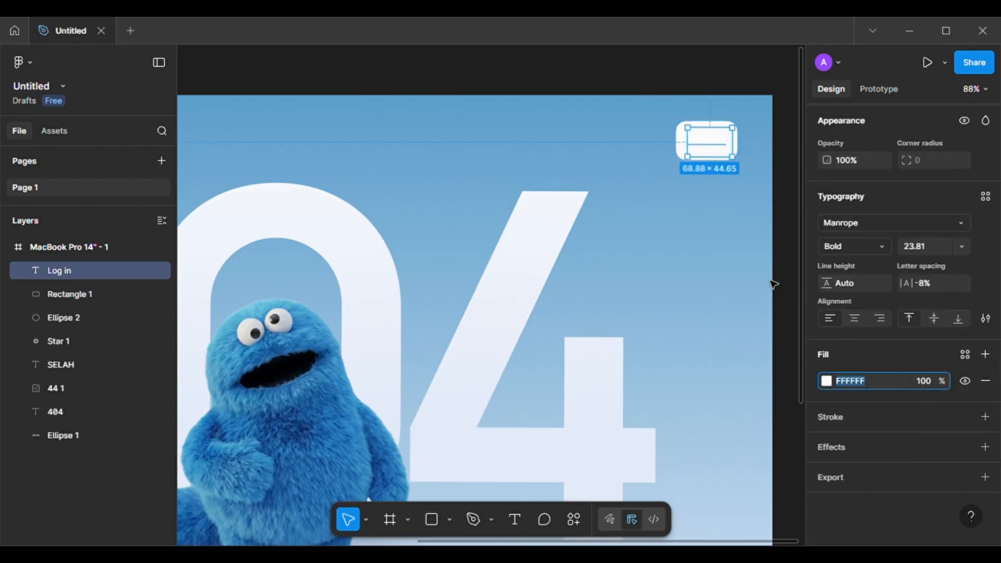
pyautogui.write('6E6E6E')
pyautogui.press('Return')
pyautogui.scroll(-4, 595, 343)
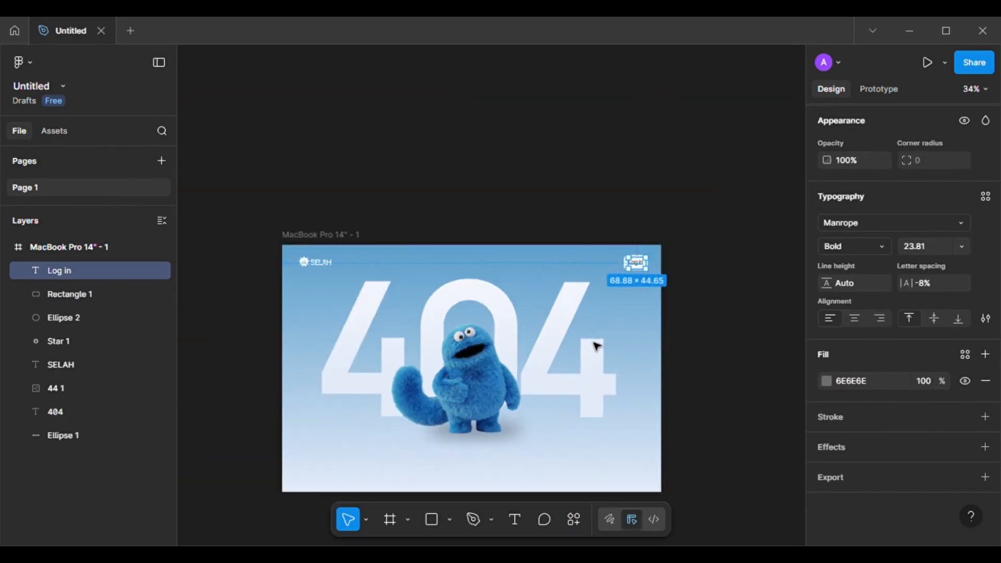
# - Give the Log in rectangle an inner shadow with Y 1 and blur 0, and add another effect
pyautogui.click(717, 366)
pyautogui.scroll(-2, 717, 367)
pyautogui.scroll(2, 718, 367)
pyautogui.hotkey('shift', '1')
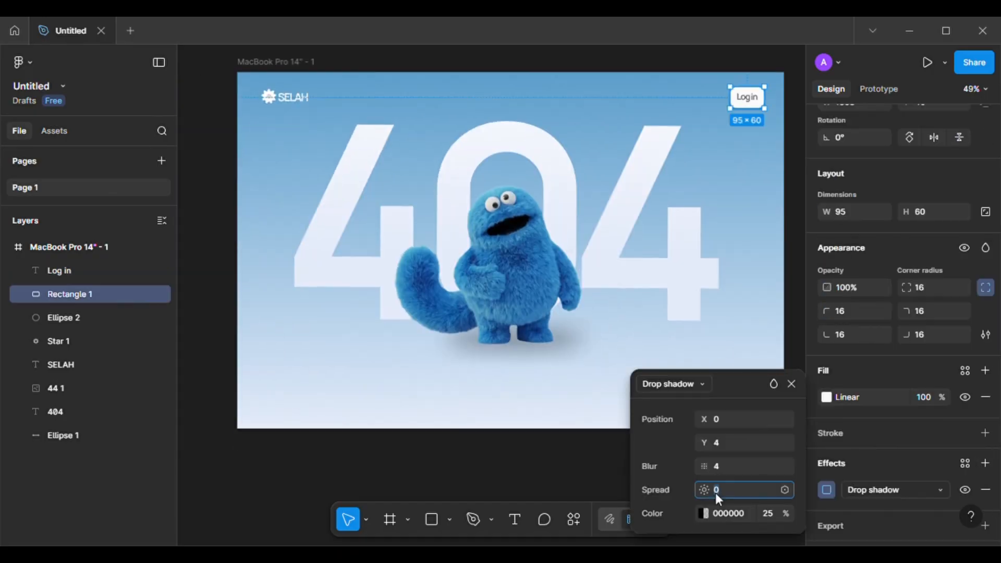
pyautogui.click(672, 384)
pyautogui.click(680, 370)
pyautogui.click(700, 385)
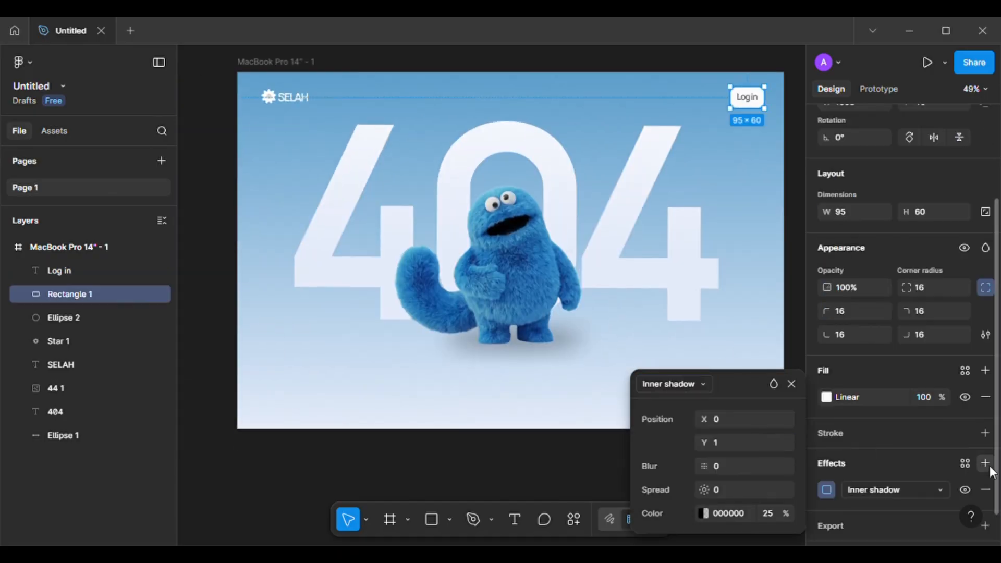
pyautogui.click(985, 464)
pyautogui.click(986, 463)
pyautogui.click(827, 447)
pyautogui.click(744, 544)
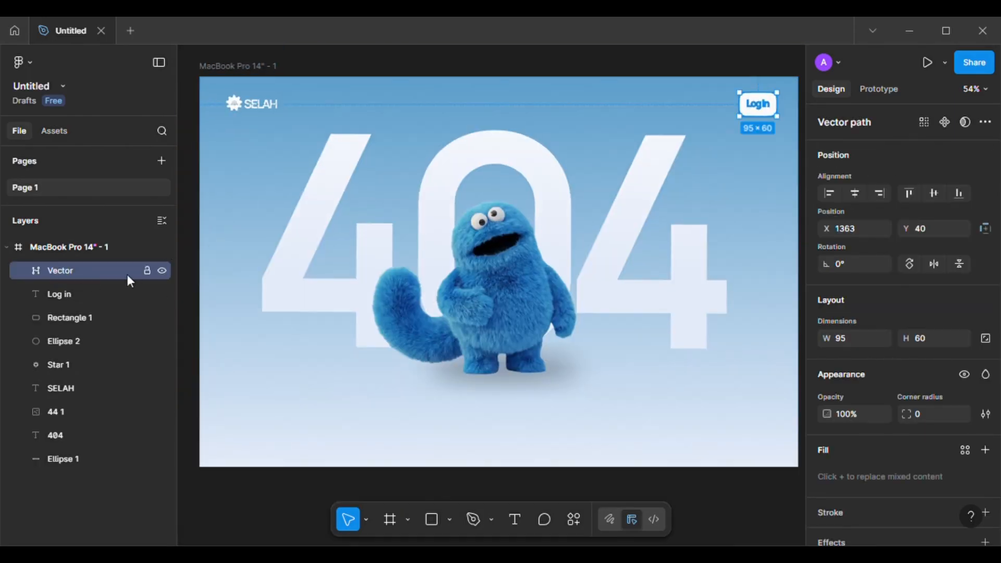
# - Undo the flattening of the copied Log in text and rectangle into a vector
pyautogui.hotkey('ctrl', 'z')
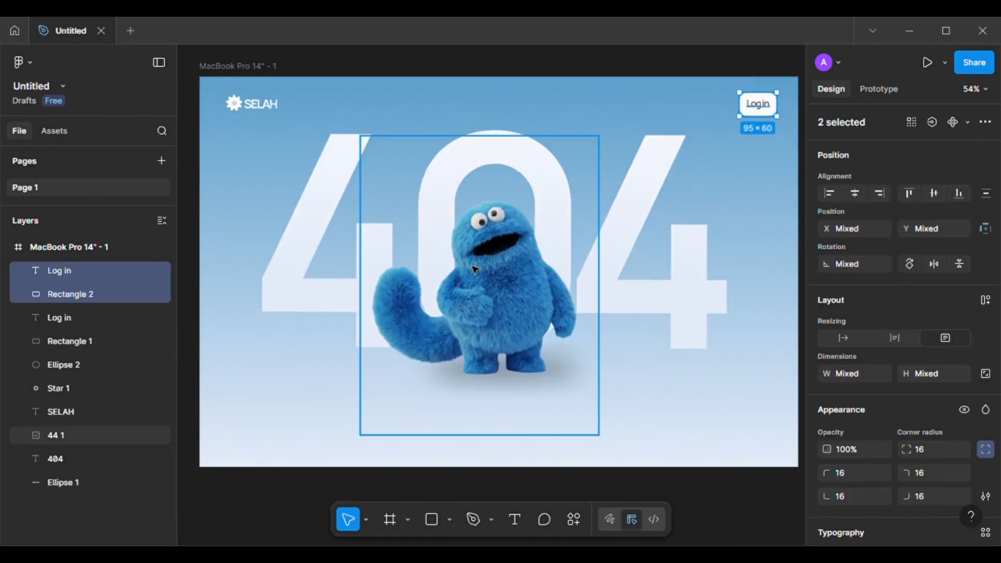
pyautogui.hotkey('ctrl', 'z')
pyautogui.hotkey('ctrl', 'z')
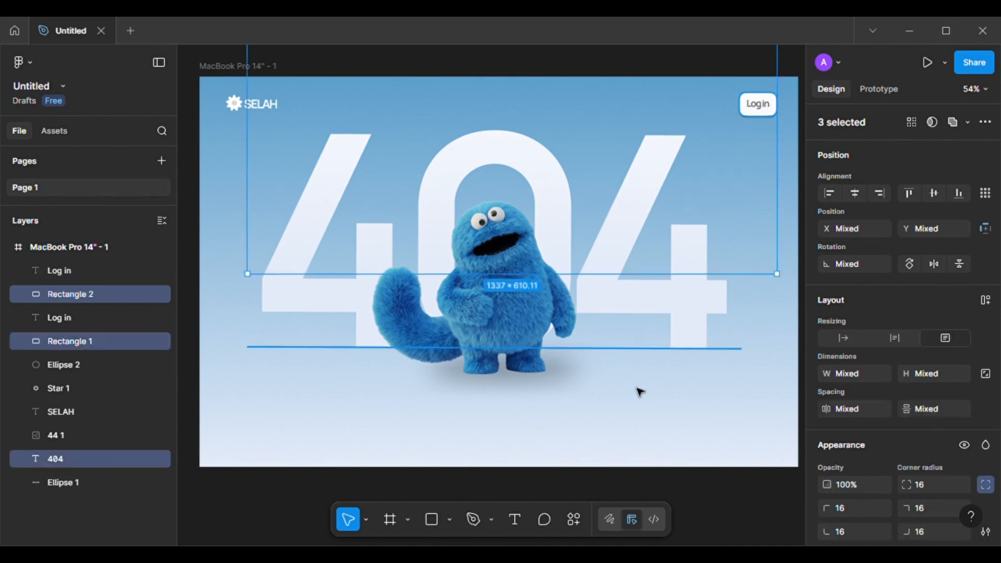
pyautogui.hotkey('ctrl', 'z')
# - Move the copied Log in text and rectangle below the monster and change the text to "Back to home"
pyautogui.click(37, 268)
pyautogui.keyDown('shift'); pyautogui.click(70, 294); pyautogui.keyUp('shift')
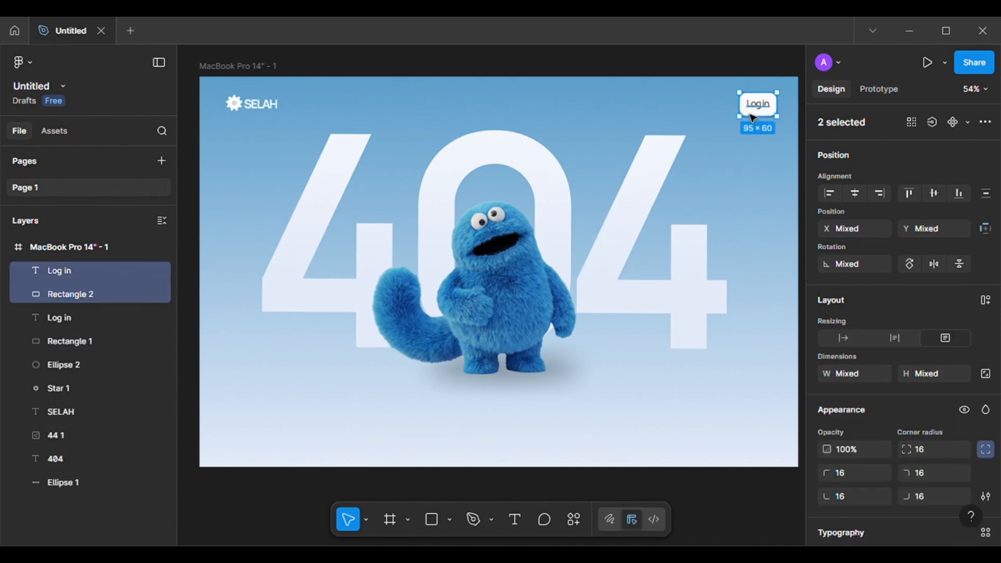
pyautogui.moveTo(751, 114); pyautogui.dragTo(562, 397)
pyautogui.keyDown('shift'); pyautogui.click(167, 296); pyautogui.keyUp('shift')
pyautogui.doubleClick(503, 423)
pyautogui.write('Back to home')
pyautogui.press('Escape')
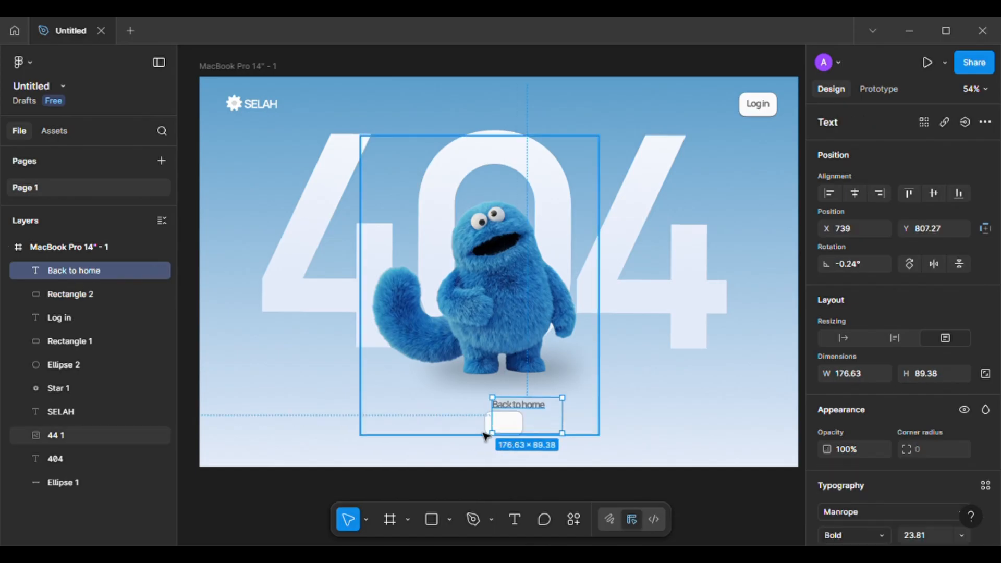
# - Change the fill of the Back to home text to black
pyautogui.click(553, 408)
pyautogui.click(535, 407)
pyautogui.scroll(-5, 870, 432)
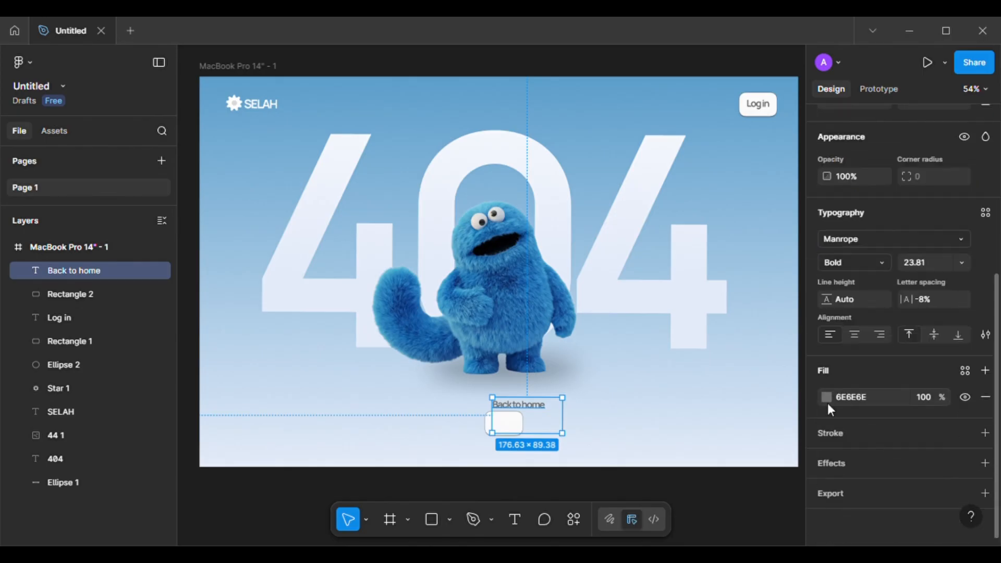
pyautogui.click(827, 398)
pyautogui.moveTo(642, 380)
pyautogui.mouseDown()
pyautogui.moveTo(650, 206)
pyautogui.moveTo(621, 382)
pyautogui.mouseUp()
pyautogui.click(600, 401)
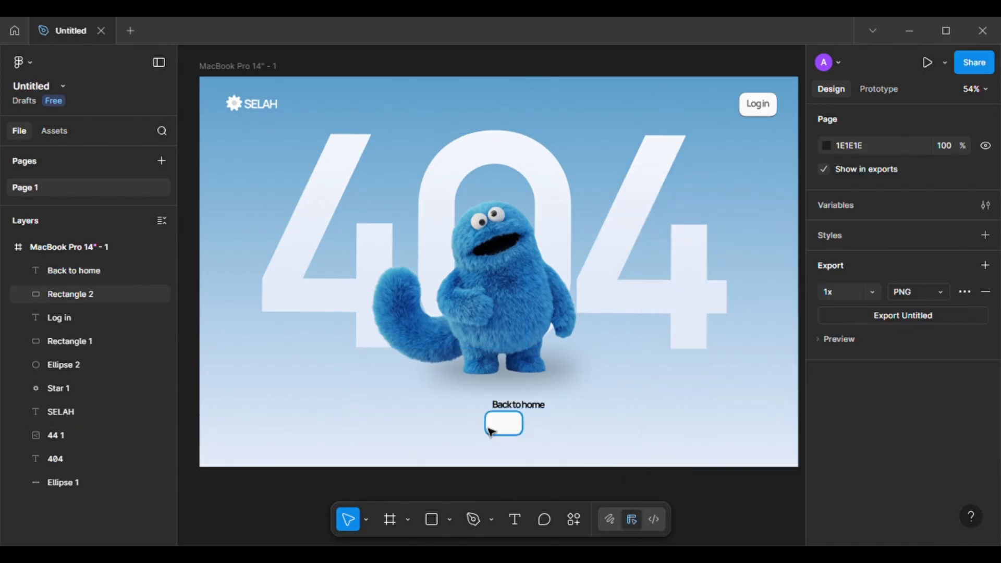
# - Widen the white rectangle below the monster to fit the Back to home text and place the text on it
pyautogui.click(490, 429)
pyautogui.moveTo(522, 435); pyautogui.dragTo(546, 428)
pyautogui.click(591, 431)
pyautogui.press('Tab')
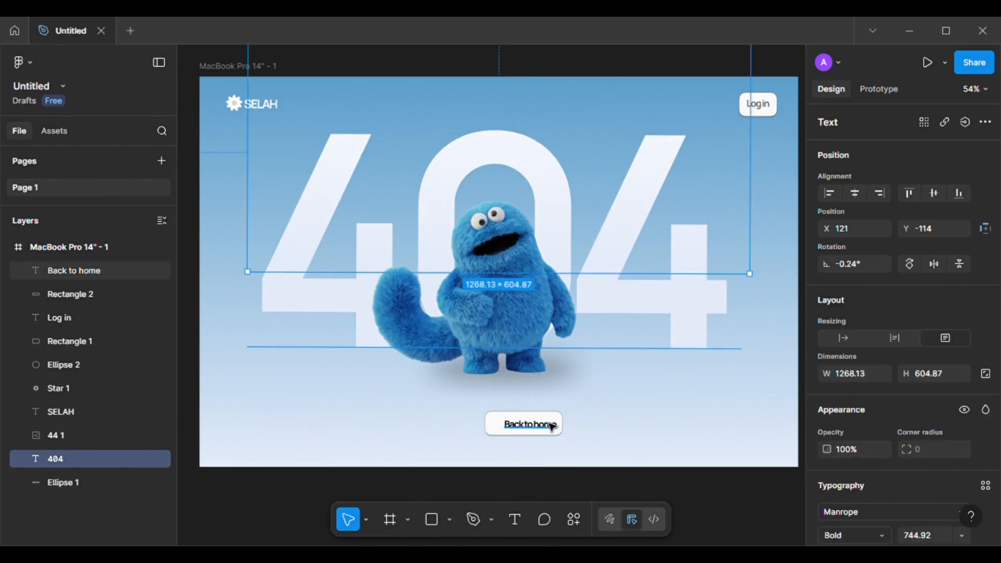
pyautogui.click(545, 422)
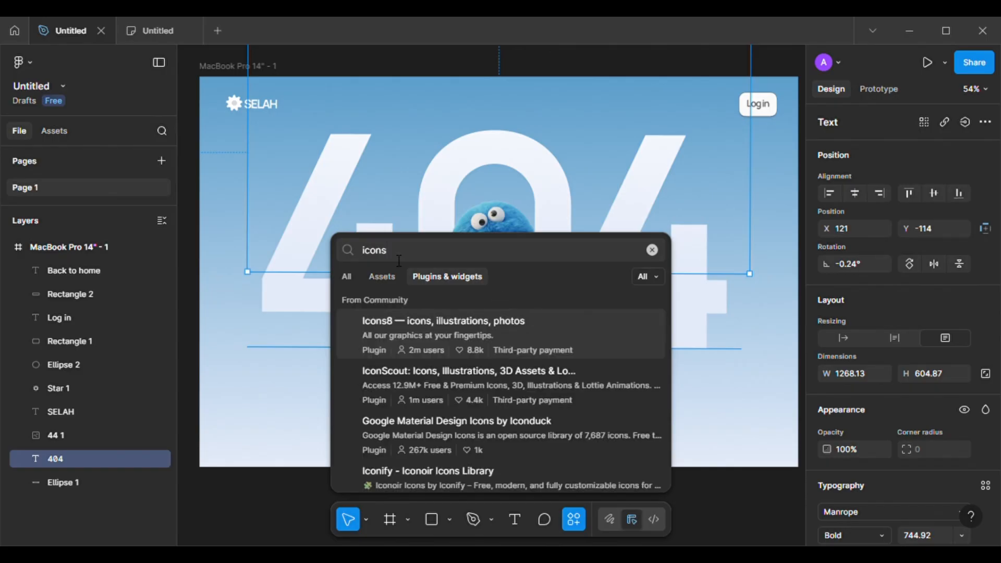
# - Search the plugins for "coolicons" and run the Coolicons Icon Library by Iconduck
pyautogui.write('coolicons')
pyautogui.click(430, 327)
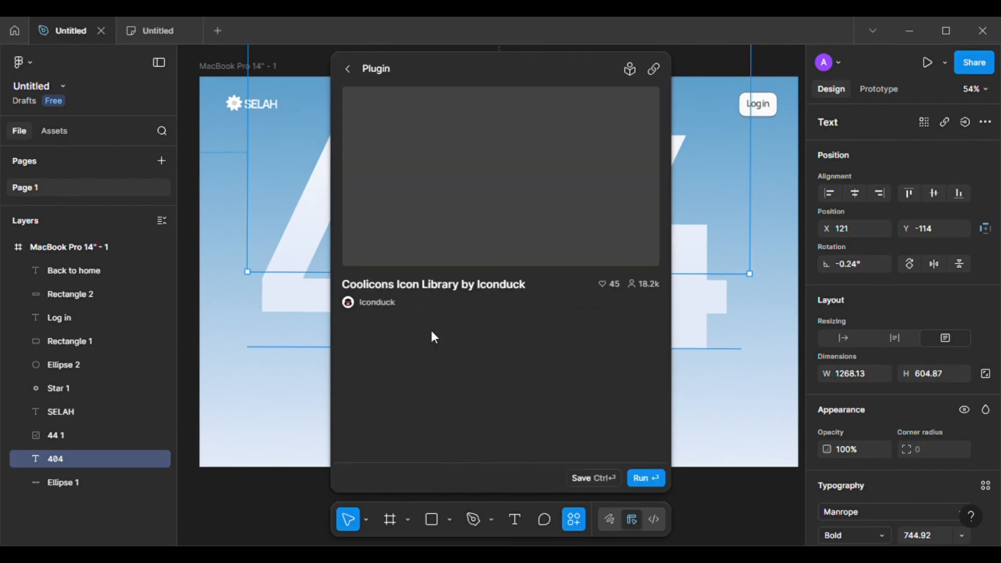
pyautogui.press('Return')
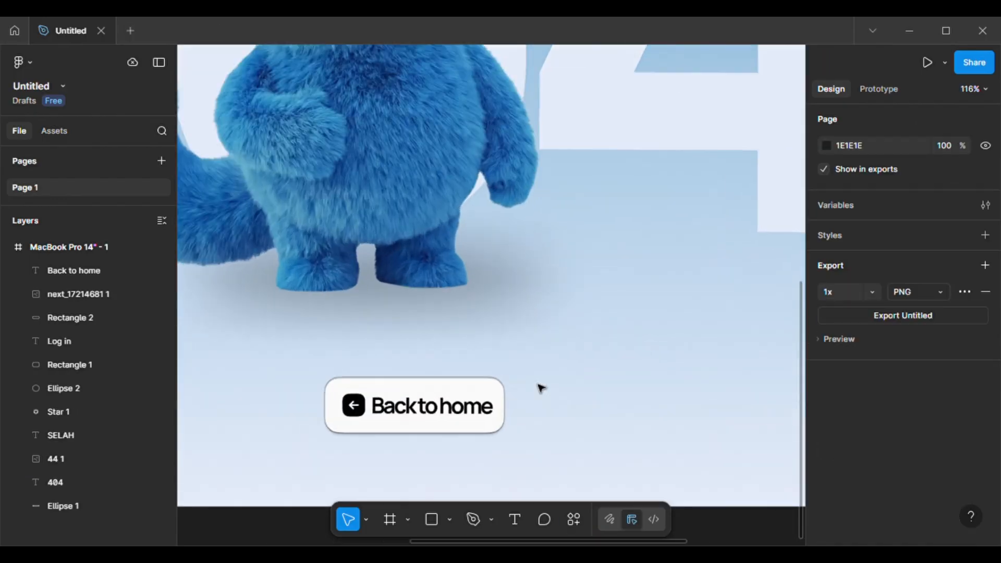
pyautogui.scroll(2, 351, 380)
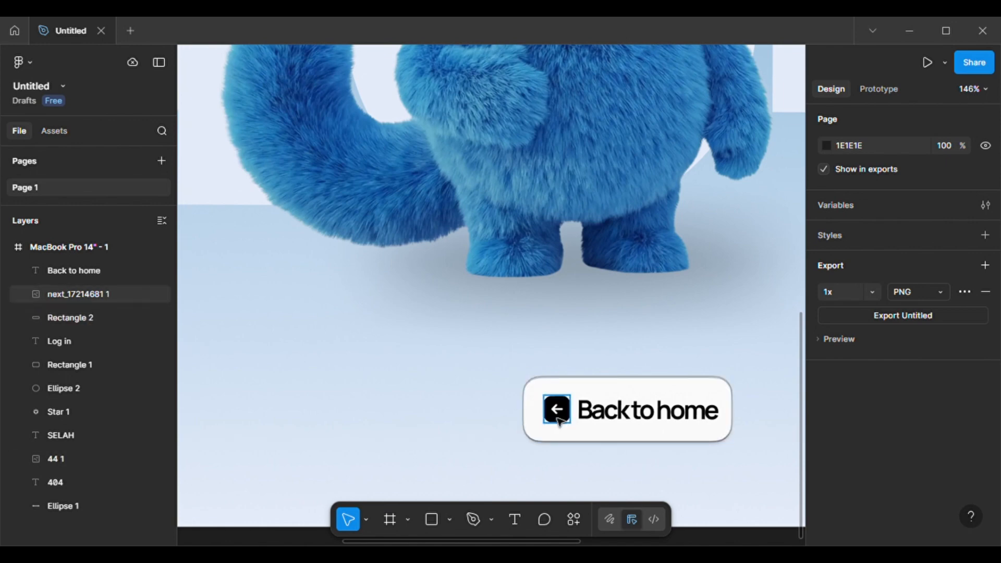
# - Duplicate the Back to home text, place the copy above the button and change it to "Oops, I think we're lost...."
pyautogui.scroll(-5, 542, 401)
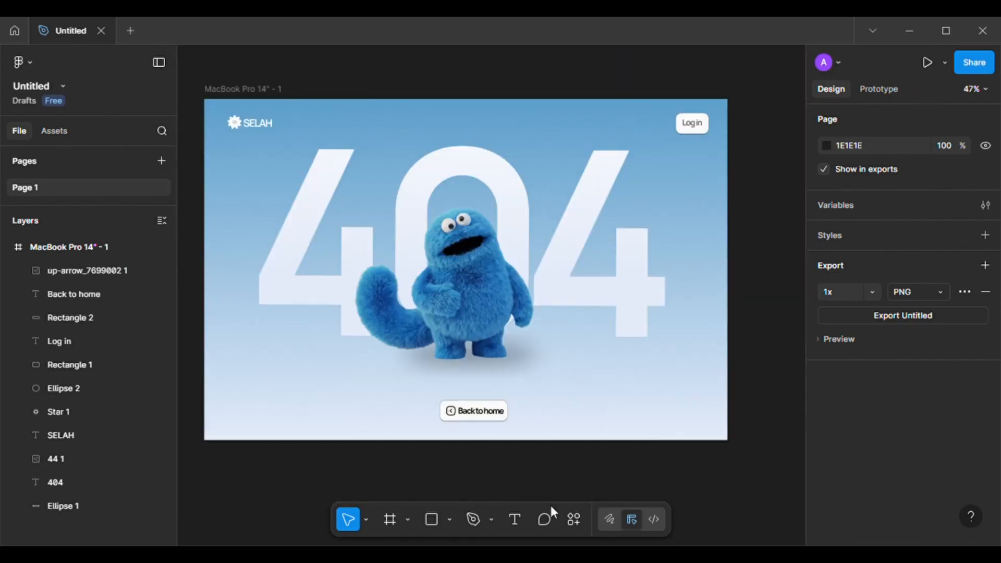
pyautogui.click(488, 415)
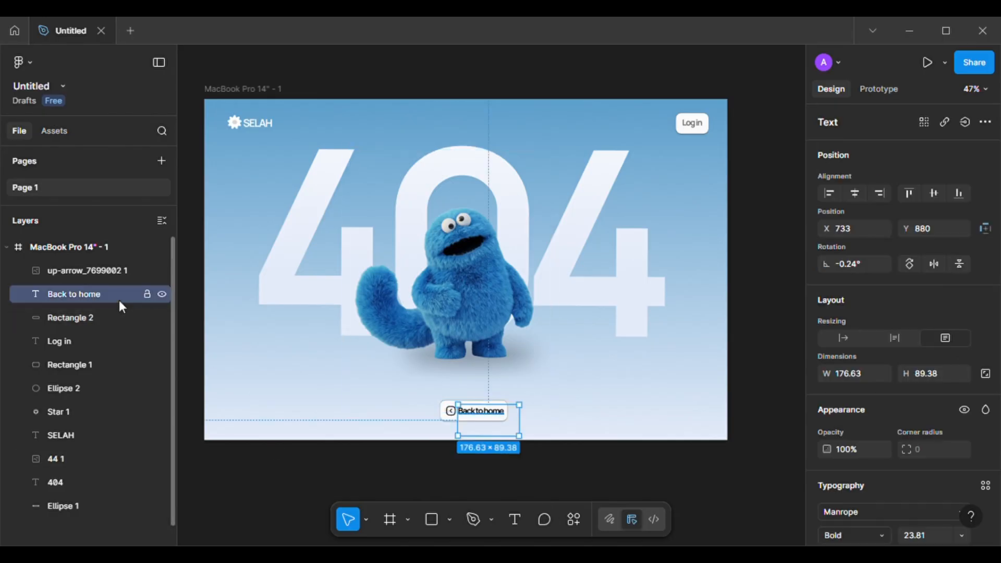
pyautogui.hotkey('ctrl', 'd')
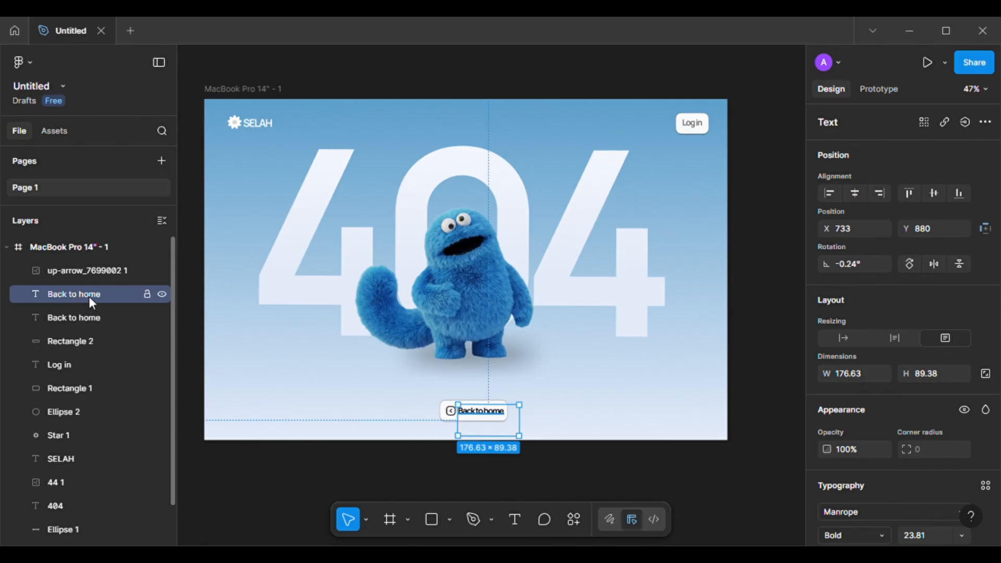
pyautogui.moveTo(486, 420); pyautogui.dragTo(480, 395)
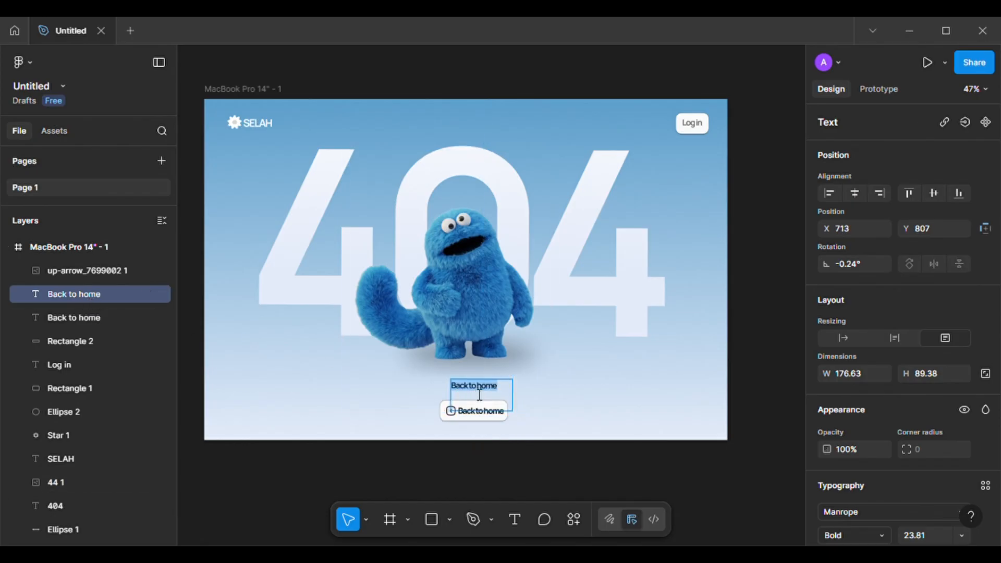
pyautogui.write("oops, I think we're")
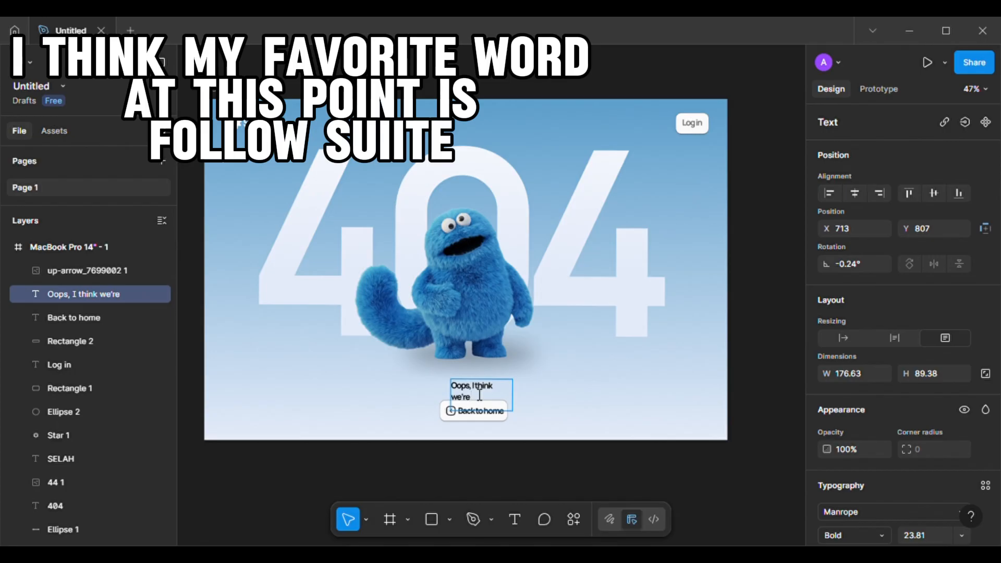
pyautogui.write(' lost....')
pyautogui.press('Escape')
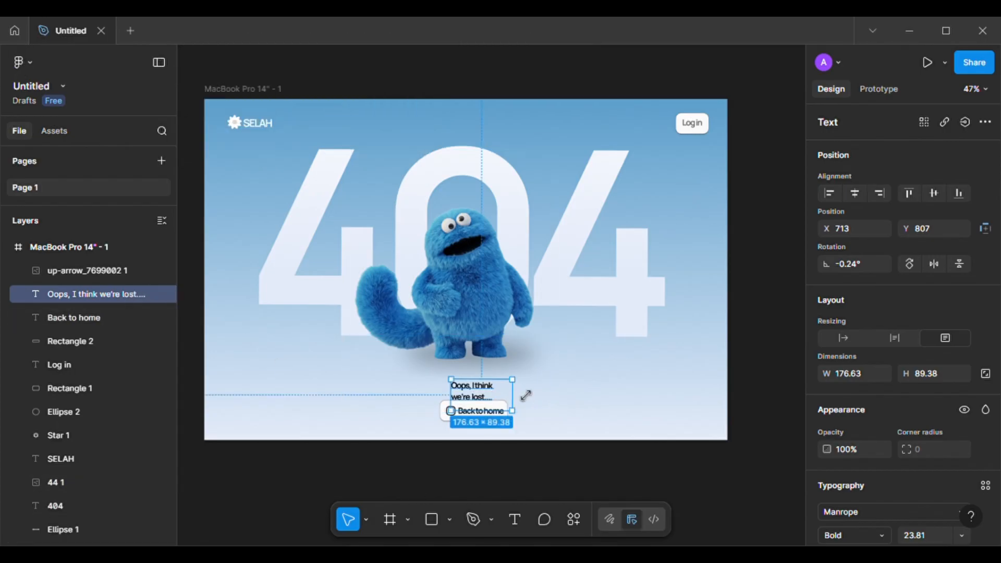
# - Resize the "Oops, I think we're lost...." text box to about 242 × 40 so the text fits on one line
pyautogui.moveTo(525, 395); pyautogui.dragTo(554, 384)
pyautogui.moveTo(447, 395); pyautogui.dragTo(239, 363)
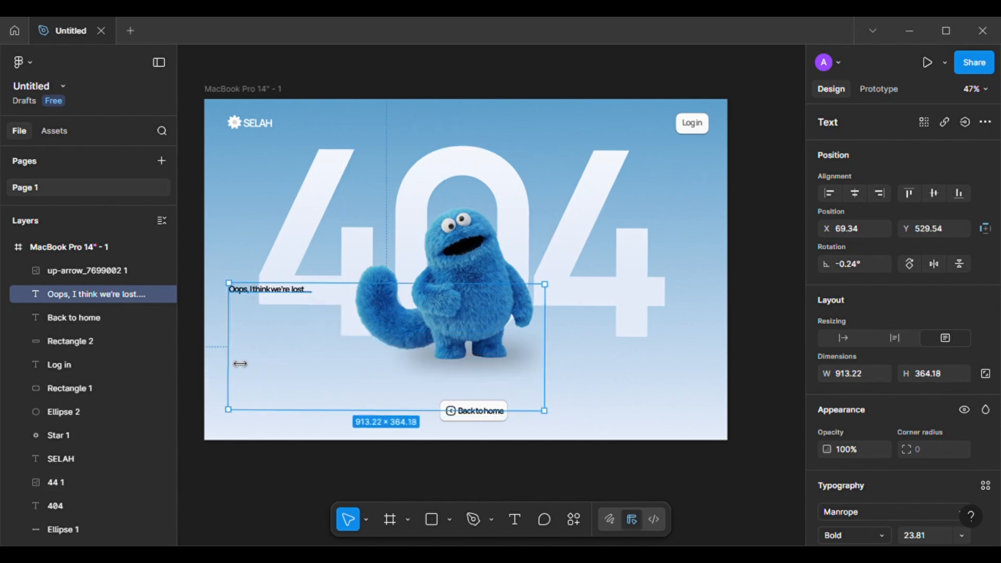
pyautogui.moveTo(544, 284); pyautogui.dragTo(326, 414)
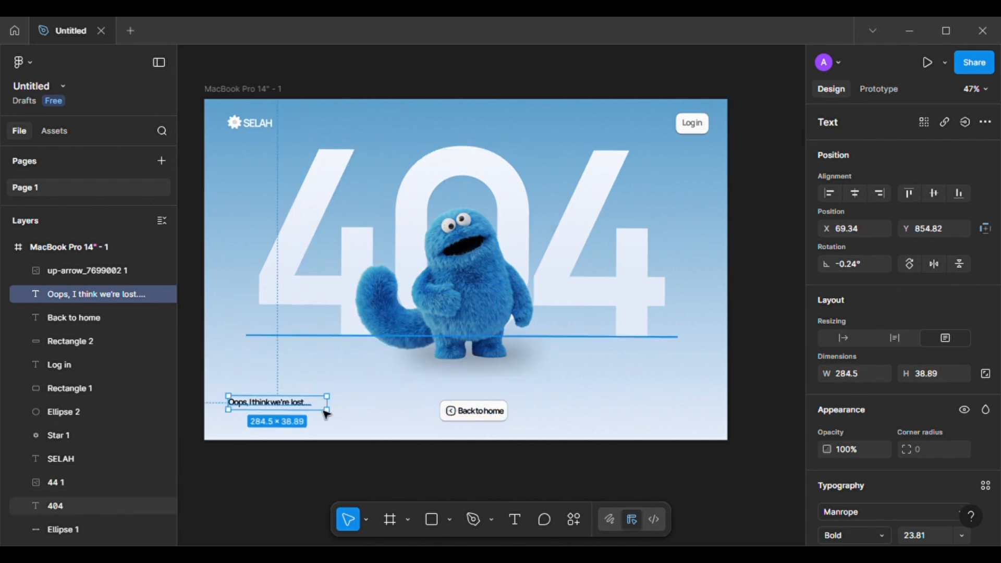
pyautogui.moveTo(228, 403); pyautogui.dragTo(243, 404)
# - Scale the "Oops, I think we're lost...." text up to about 743 × 122 and place it between the monster and the button
pyautogui.click(367, 519)
pyautogui.click(411, 499)
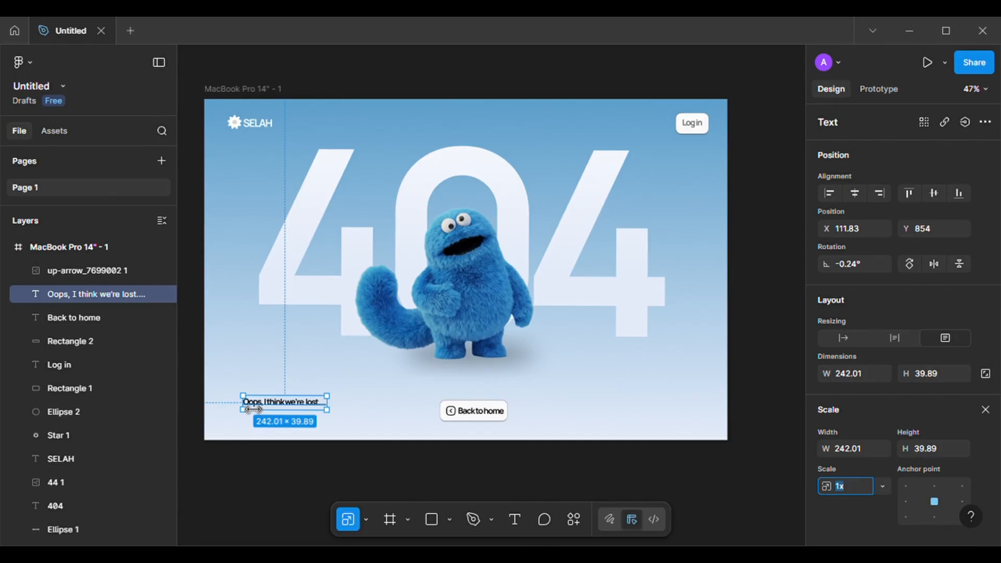
pyautogui.moveTo(327, 396); pyautogui.dragTo(306, 383)
pyautogui.moveTo(439, 390); pyautogui.dragTo(505, 391)
pyautogui.moveTo(683, 350); pyautogui.dragTo(592, 379)
# - Move the monster image and the shadow ellipse under its feet slightly up to make room for the headline
pyautogui.moveTo(520, 355); pyautogui.dragTo(520, 345)
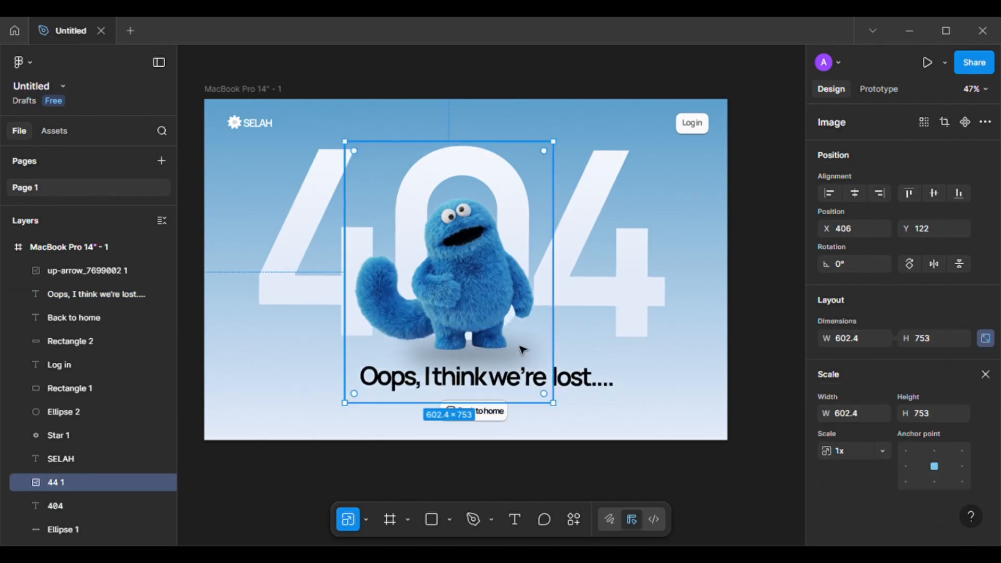
pyautogui.click(46, 528)
pyautogui.press('Up')
pyautogui.press('Up')
pyautogui.press('Up')
pyautogui.press('Up')
pyautogui.hotkey('shift', 'Up')
pyautogui.hotkey('shift', 'Up')
pyautogui.hotkey('shift', 'Up')
pyautogui.hotkey('shift', 'Up')
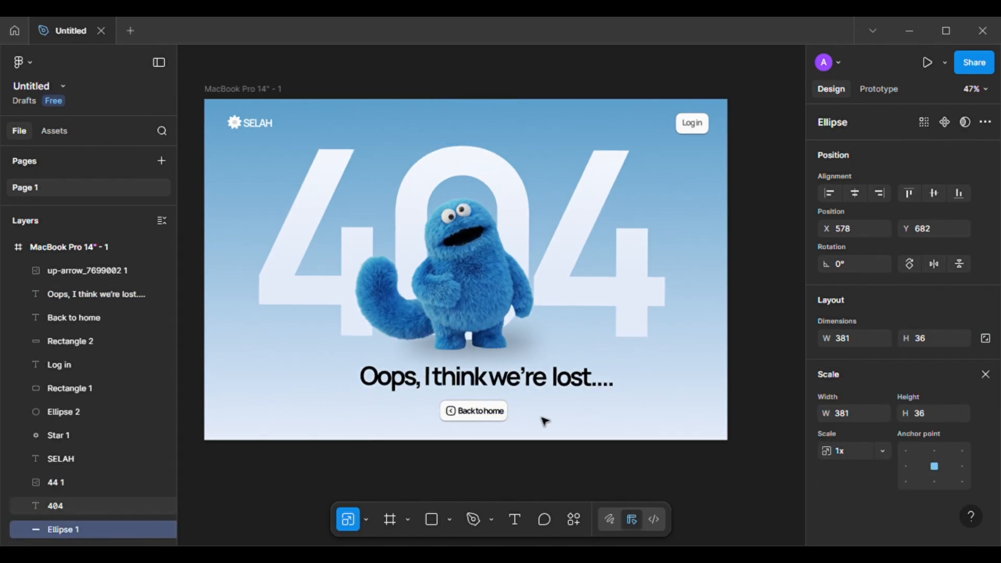
# - Move the Back to home text, its white rectangle and the arrow icon together slightly down
pyautogui.click(80, 343)
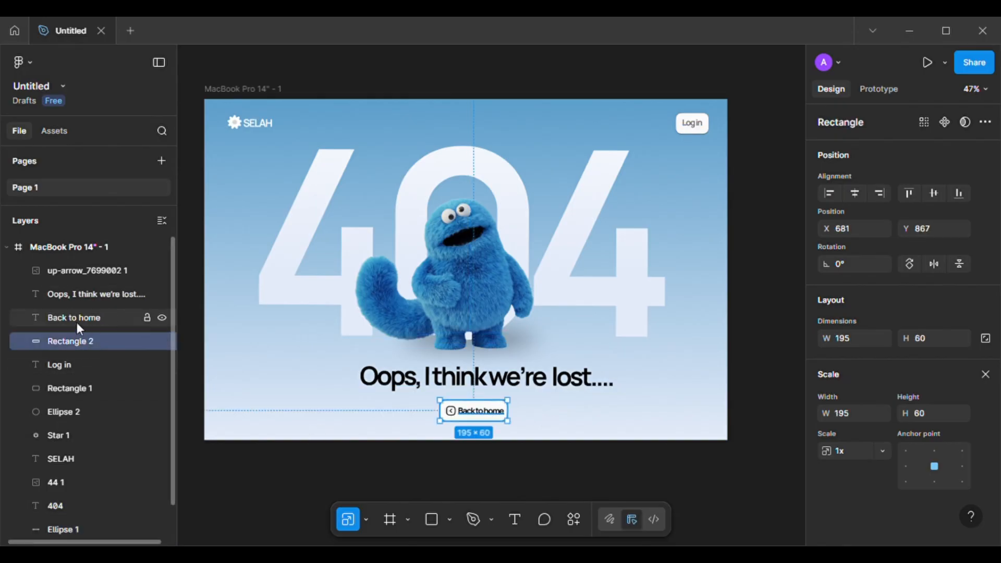
pyautogui.keyDown('shift'); pyautogui.click(78, 322); pyautogui.keyUp('shift')
pyautogui.keyDown('shift'); pyautogui.click(90, 271); pyautogui.keyUp('shift')
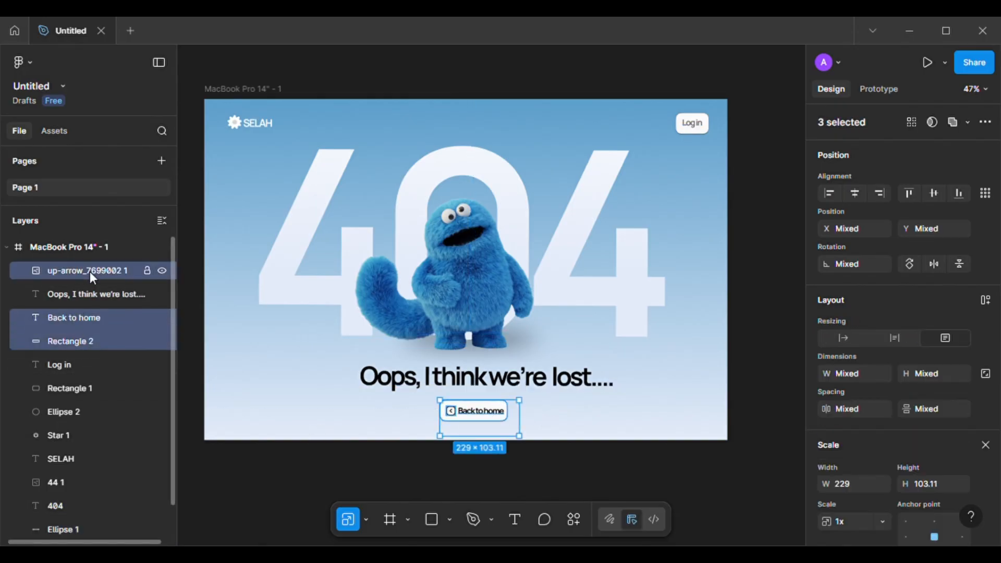
pyautogui.moveTo(493, 431); pyautogui.dragTo(494, 441)
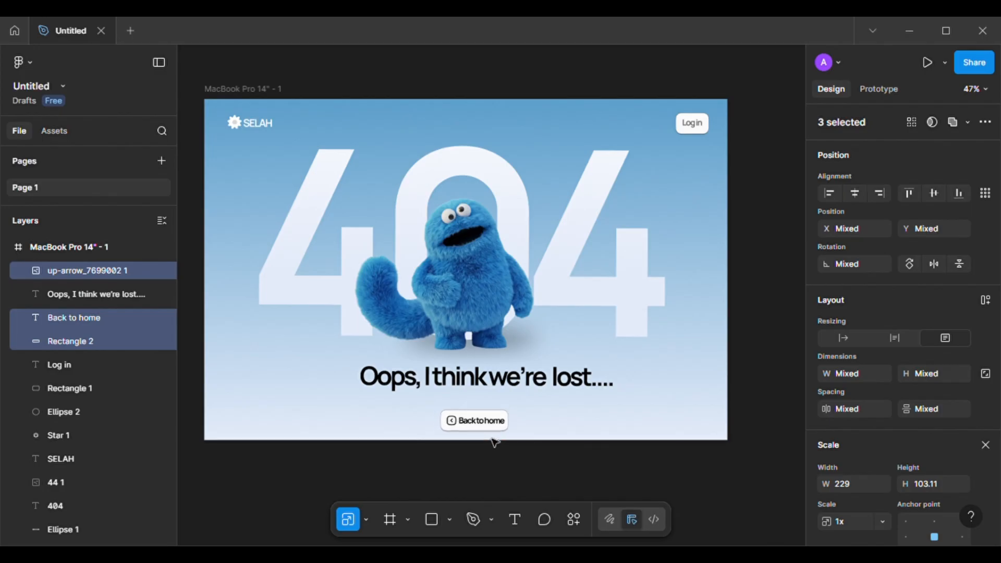
# - Duplicate the headline, place the copy just below it and change the text to "Let's get you back somewhere familiar...."
pyautogui.click(503, 379)
pyautogui.hotkey('ctrl', 'd')
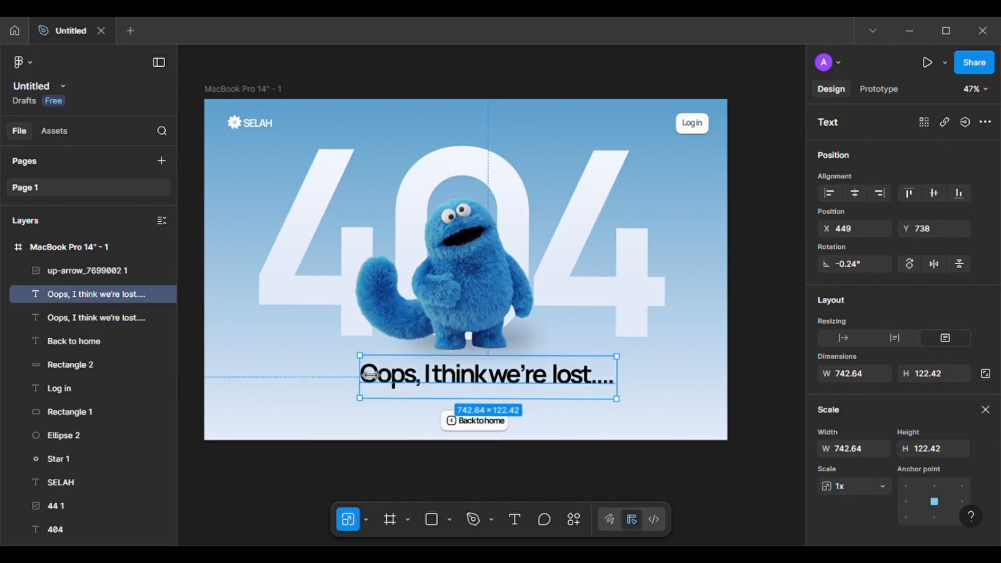
pyautogui.moveTo(438, 380); pyautogui.dragTo(439, 399)
pyautogui.doubleClick(440, 401)
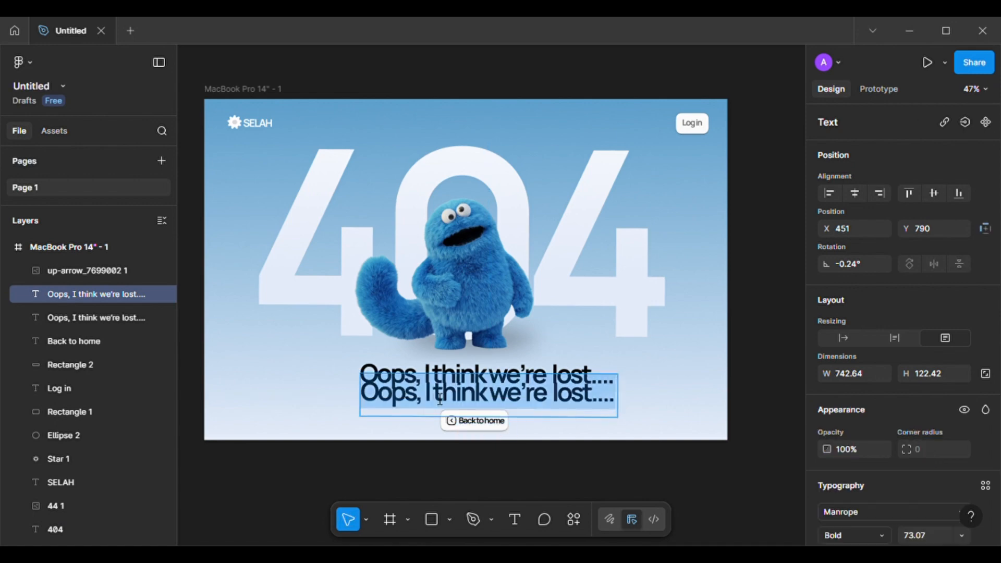
pyautogui.write('Let')
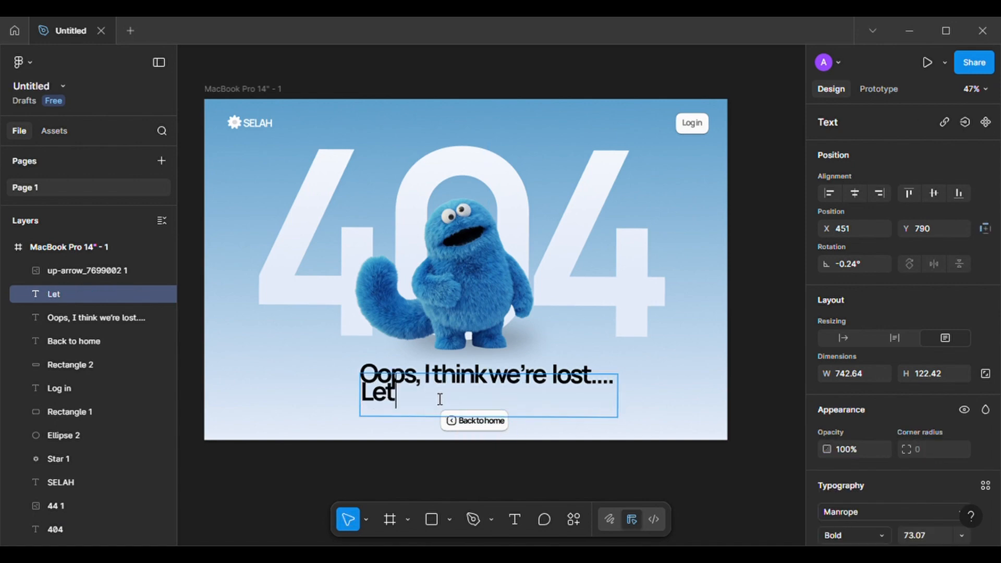
pyautogui.write("'s get you bac")
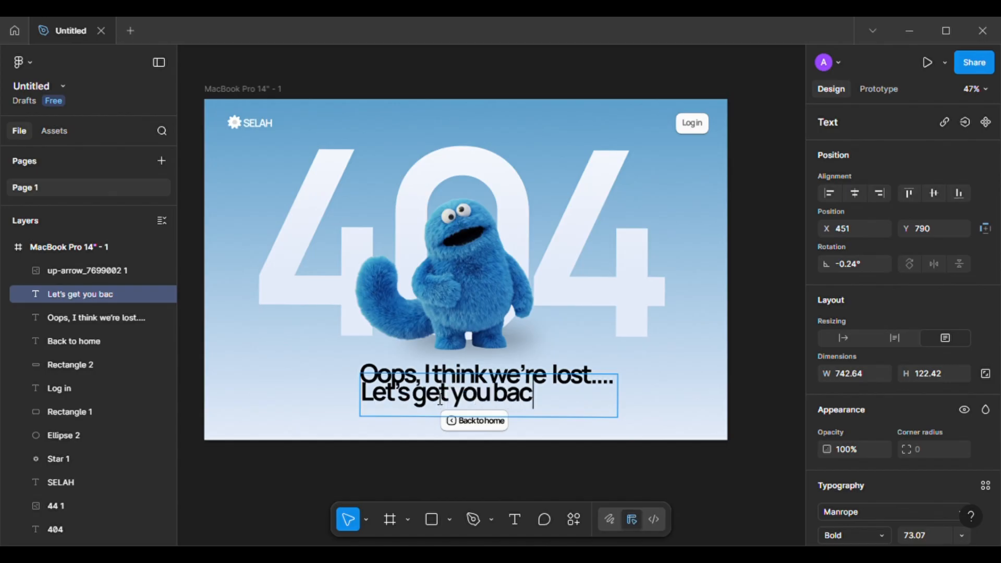
pyautogui.write('k somewhere familia')
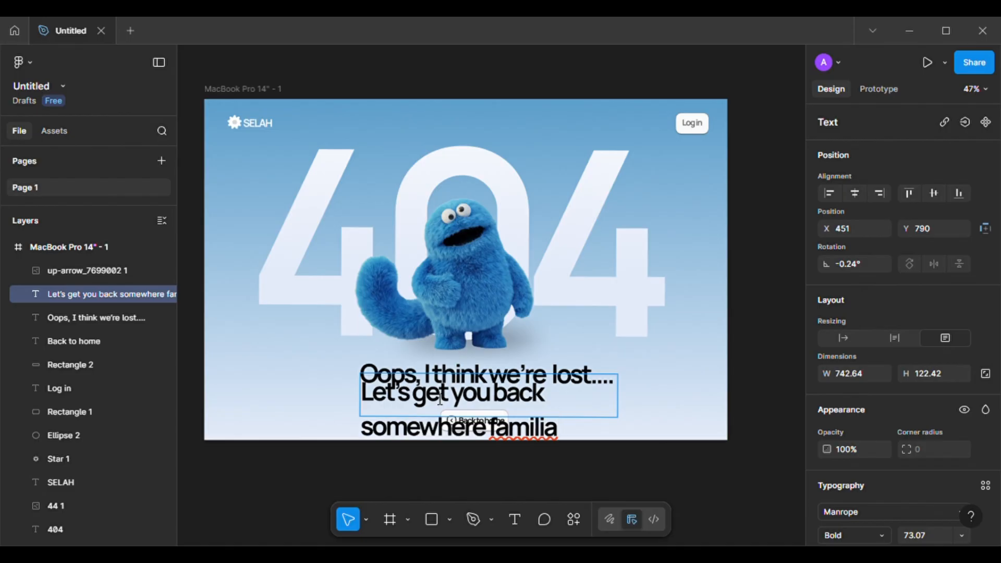
pyautogui.write('r....')
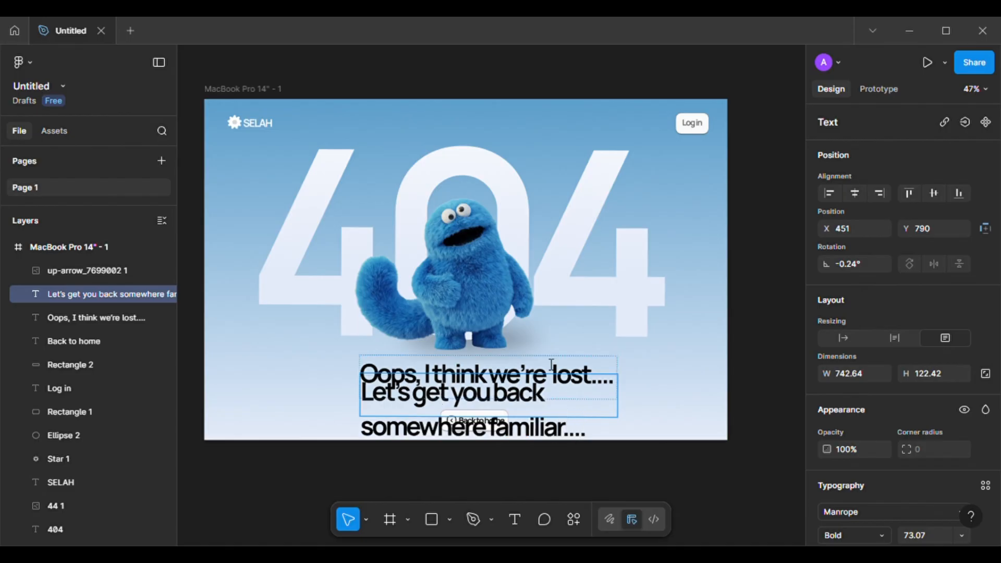
pyautogui.click(489, 430)
pyautogui.click(111, 297)
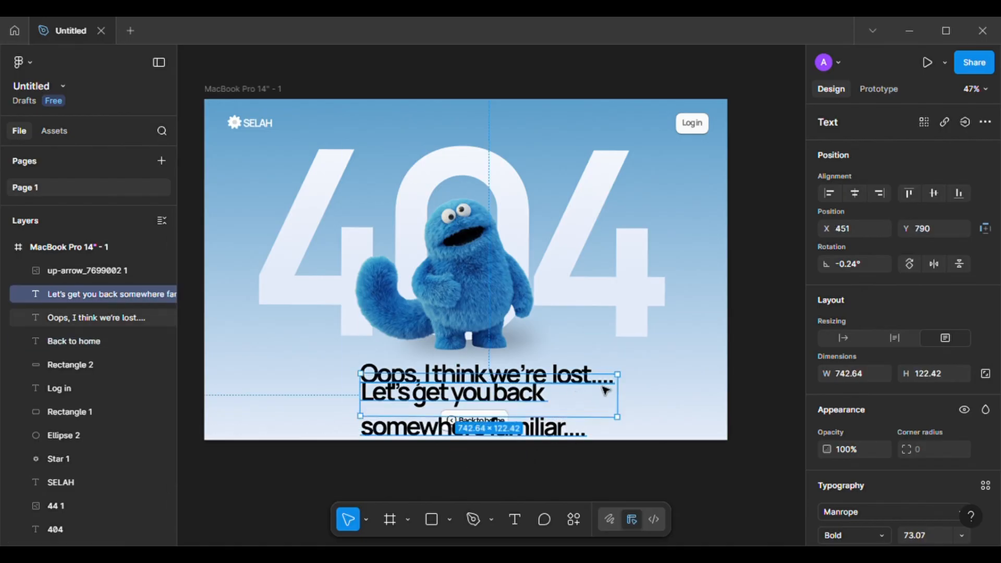
# - Resize the "Let's get you back somewhere familiar...." text box to about 1382 × 55 so the sentence fits on one line
pyautogui.moveTo(619, 377); pyautogui.dragTo(670, 420)
pyautogui.press('Escape')
pyautogui.hotkey('ctrl', 'z')
pyautogui.hotkey('ctrl', 'z')
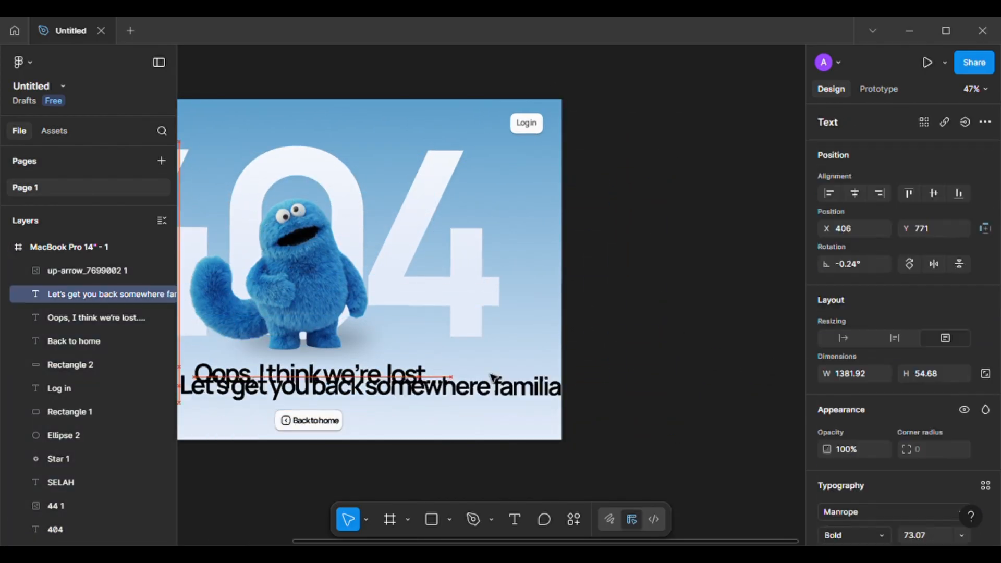
# - Scale the "Let's get you back somewhere familiar...." text down and place it between the headline and the Back to home button
pyautogui.click(366, 519)
pyautogui.click(409, 490)
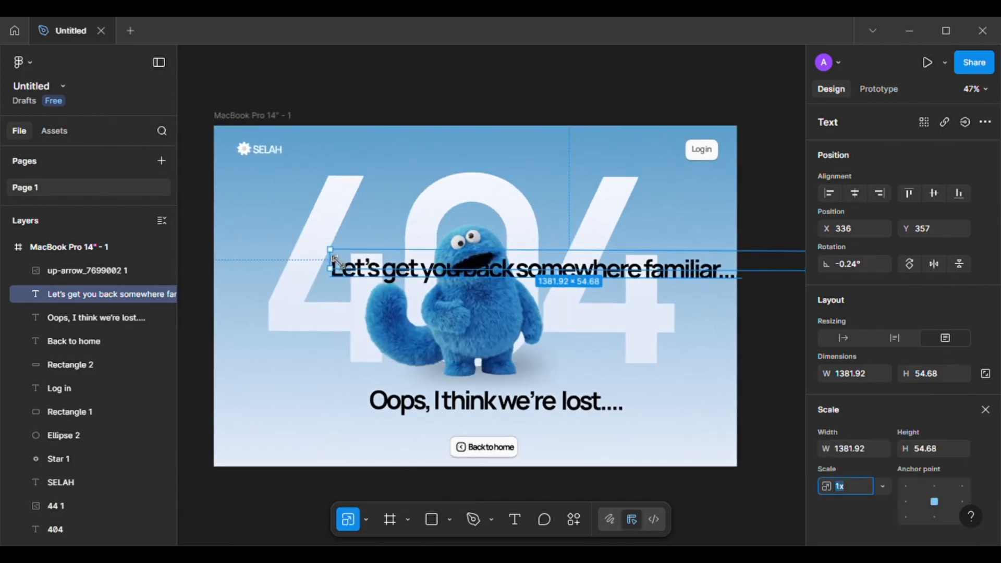
pyautogui.moveTo(330, 250); pyautogui.dragTo(509, 308)
pyautogui.hotkey('ctrl', 'z')
pyautogui.moveTo(333, 251); pyautogui.dragTo(583, 262)
pyautogui.moveTo(701, 271); pyautogui.dragTo(519, 425)
pyautogui.click(667, 439)
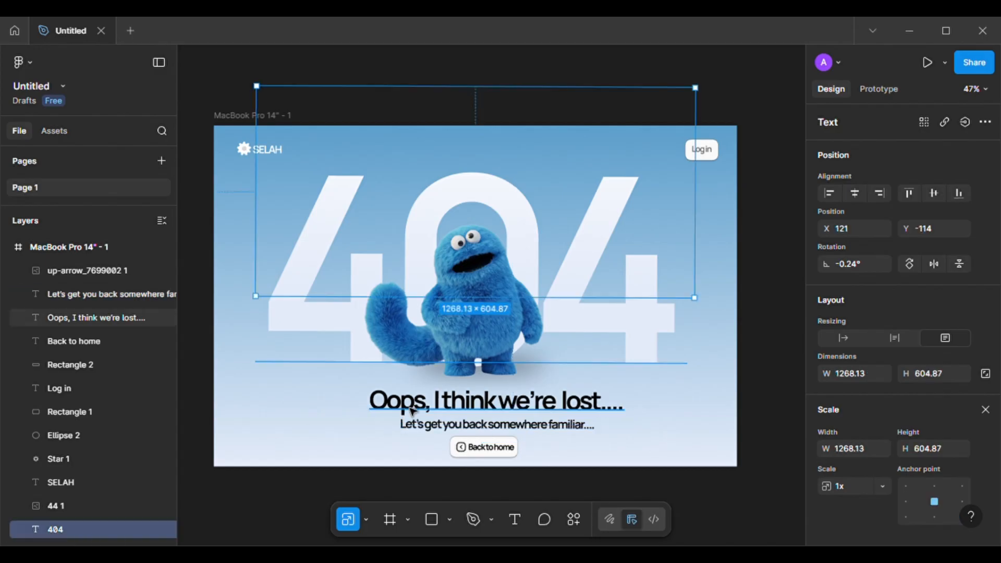
# - Scale the subtitle below the headline down further to about 433 × 17
pyautogui.click(81, 294)
pyautogui.moveTo(640, 423); pyautogui.dragTo(527, 432)
pyautogui.click(529, 427)
pyautogui.click(524, 424)
# - Nudge the subtitle up and to the right to X 610, Y 835.76, centring it under the headline
pyautogui.press('Up')
pyautogui.press('Up')
pyautogui.press('Up')
pyautogui.press('Up')
pyautogui.press('Up')
pyautogui.press('Up')
pyautogui.press('Up')
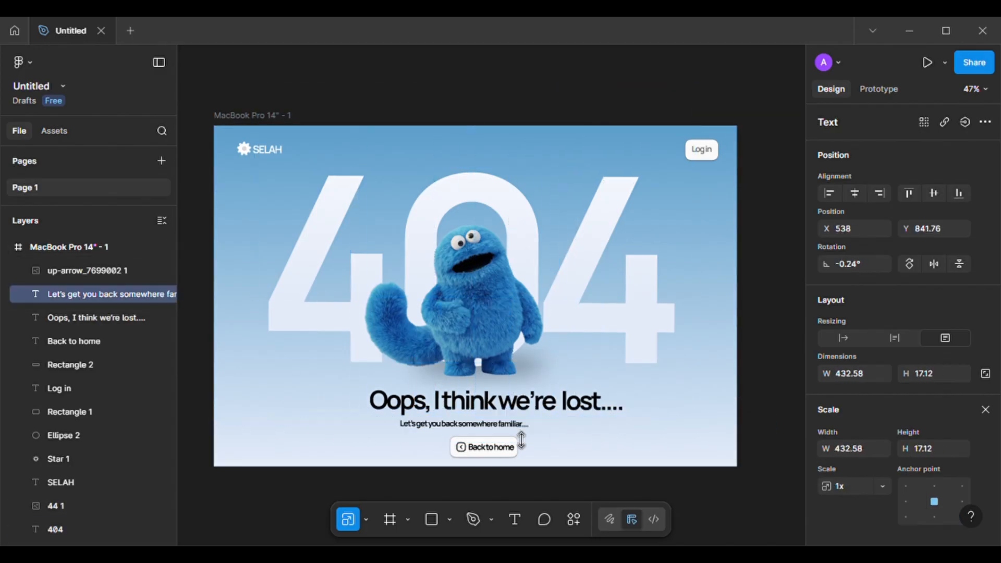
pyautogui.press('Right')
pyautogui.press('Right')
pyautogui.press('Right')
pyautogui.press('Right')
pyautogui.press('Right')
pyautogui.press('Right')
pyautogui.press('Right')
pyautogui.press('Right')
pyautogui.press('Right')
pyautogui.press('Right')
pyautogui.press('Right')
pyautogui.press('Right')
pyautogui.press('Right')
pyautogui.press('Right')
pyautogui.press('Right')
pyautogui.press('Right')
pyautogui.press('Right')
pyautogui.press('Right')
pyautogui.press('Right')
pyautogui.press('Right')
pyautogui.press('Right')
pyautogui.press('Right')
pyautogui.press('Right')
pyautogui.press('Right')
pyautogui.press('Right')
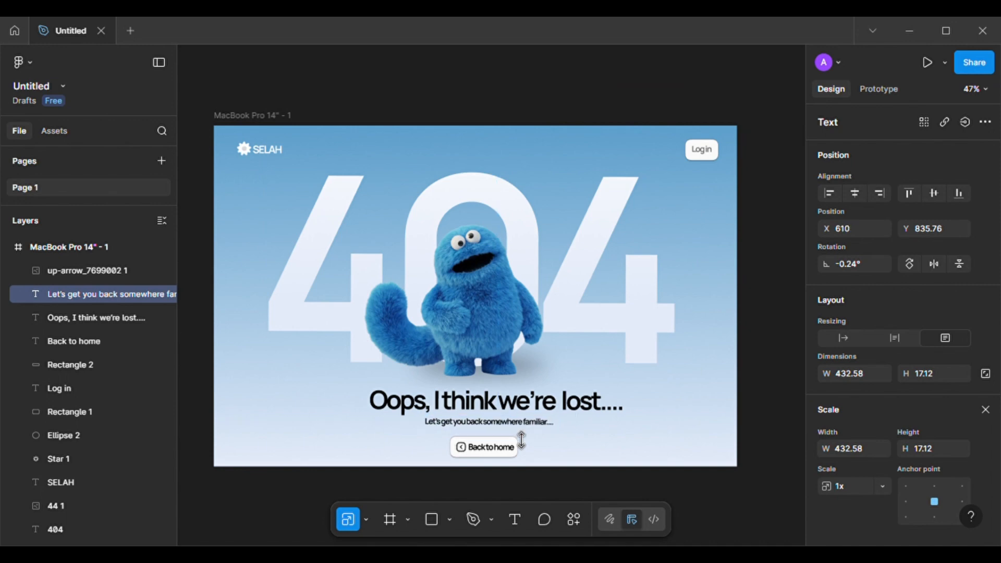
pyautogui.click(739, 493)
# - Copy the fill colour 6E6E6E of the Log in text
pyautogui.click(521, 423)
pyautogui.click(702, 150)
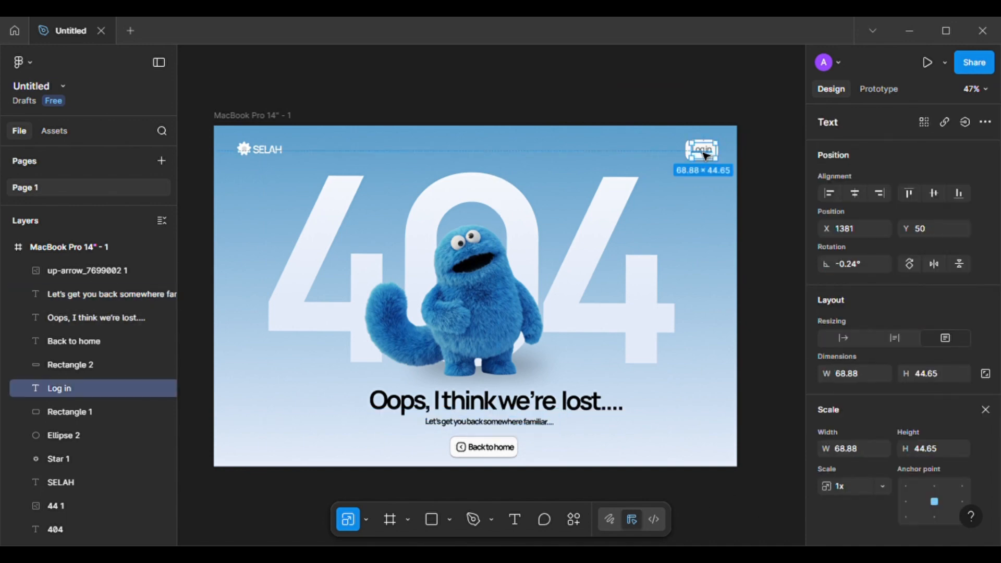
pyautogui.scroll(-1, 821, 420)
pyautogui.scroll(1, 821, 419)
pyautogui.click(745, 161)
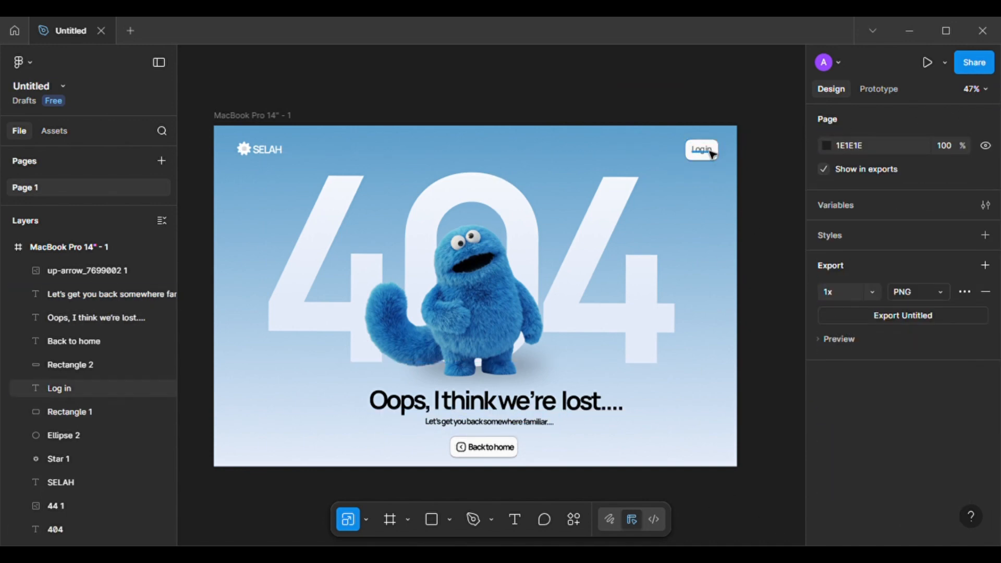
pyautogui.click(711, 152)
pyautogui.scroll(-1, 893, 446)
pyautogui.scroll(1, 893, 446)
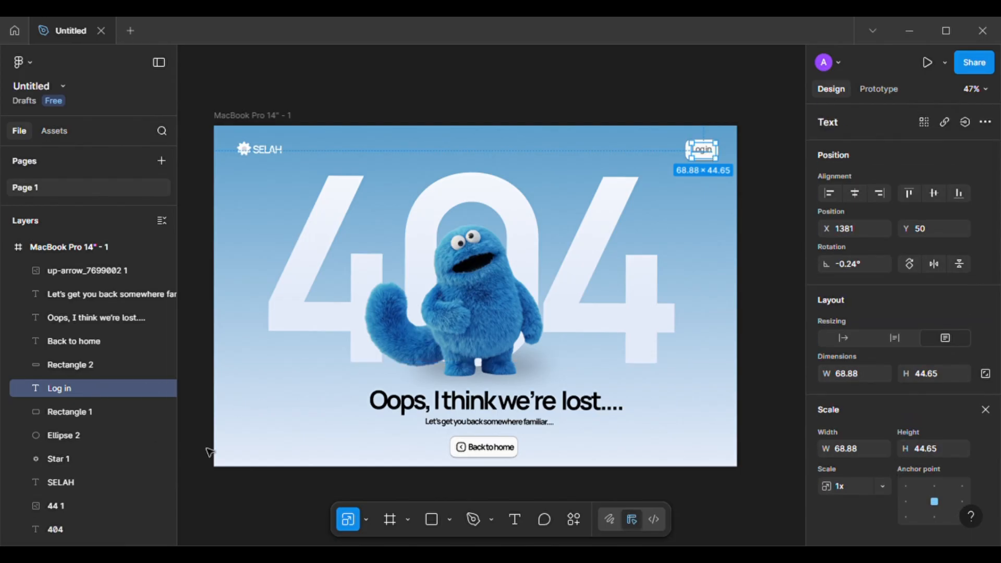
pyautogui.click(73, 341)
pyautogui.click(65, 390)
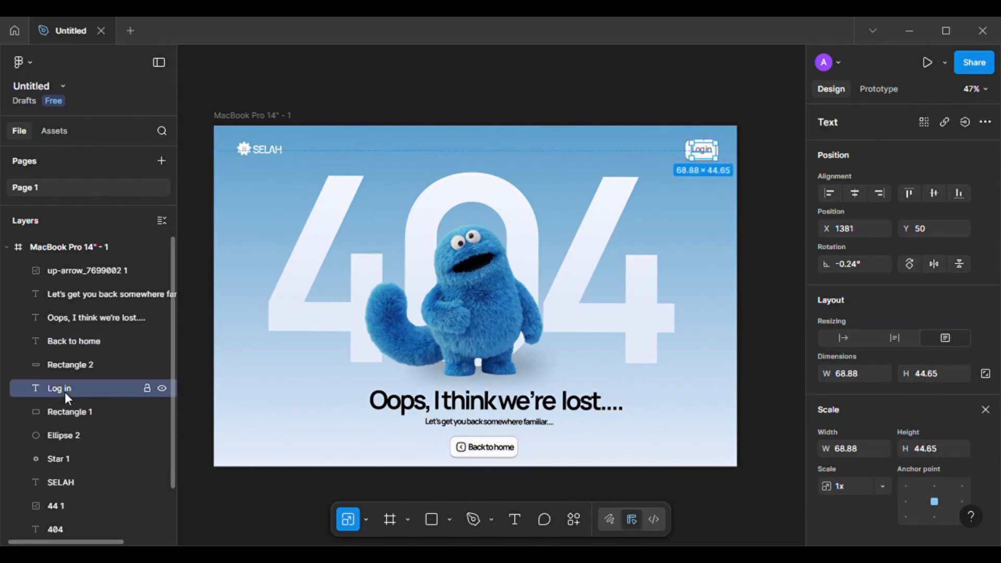
pyautogui.scroll(-1, 877, 305)
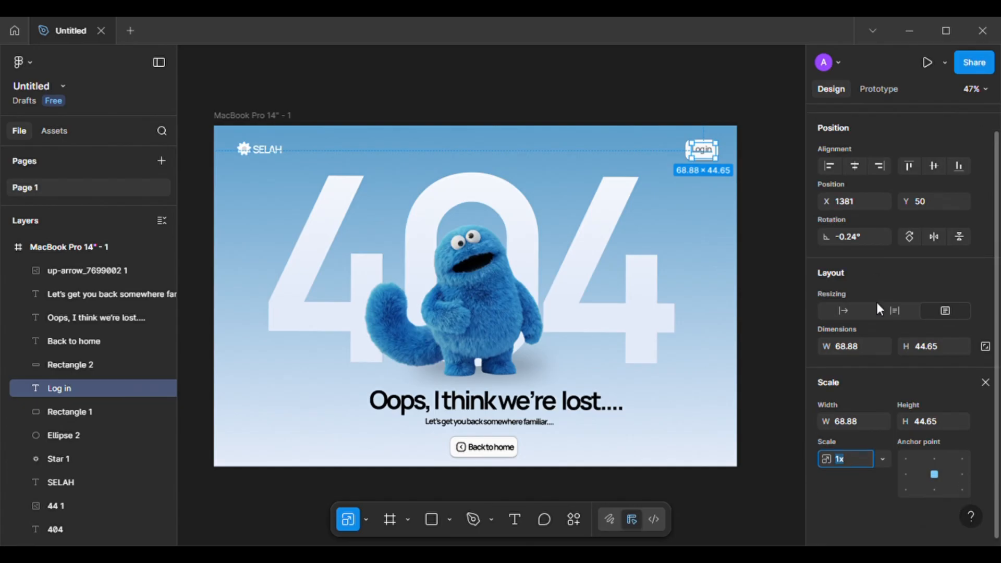
pyautogui.click(367, 518)
pyautogui.click(415, 454)
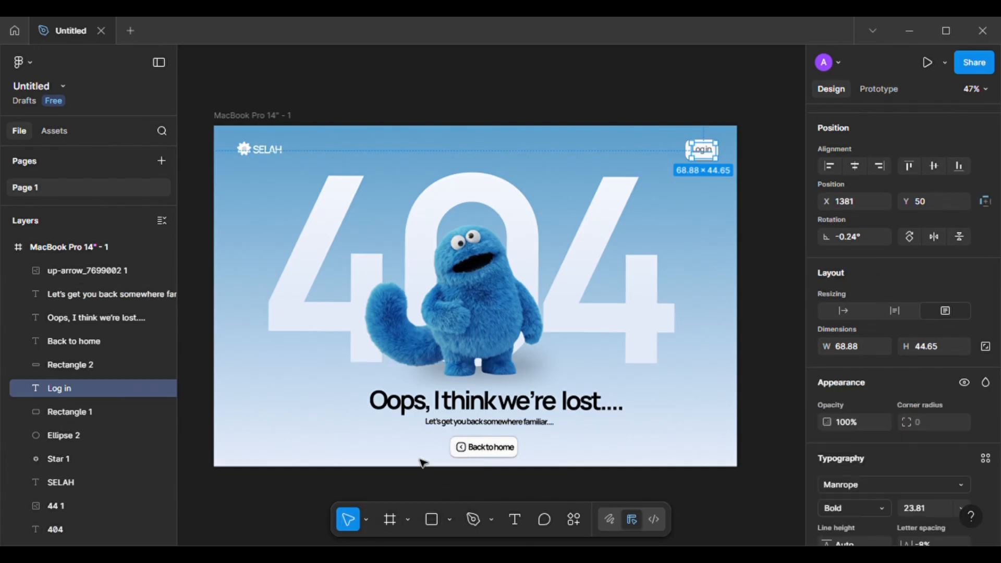
pyautogui.scroll(-5, 915, 383)
pyautogui.click(846, 397)
pyautogui.hotkey('ctrl', 'c')
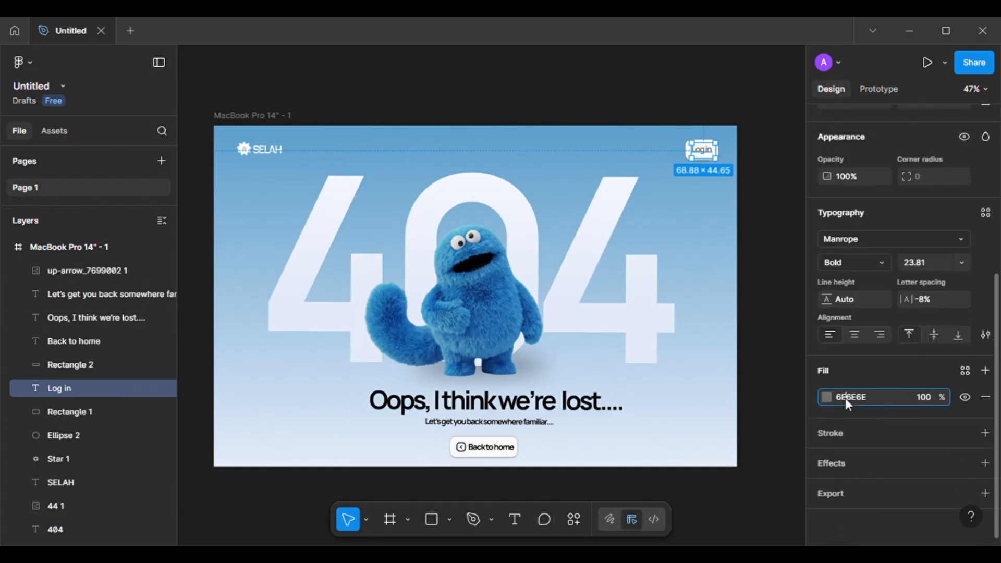
pyautogui.write('010101')
# - Set the fill of the "Let's get you back somewhere familiar...." subtitle to the copied grey 6E6E6E
pyautogui.click(490, 421)
pyautogui.click(852, 402)
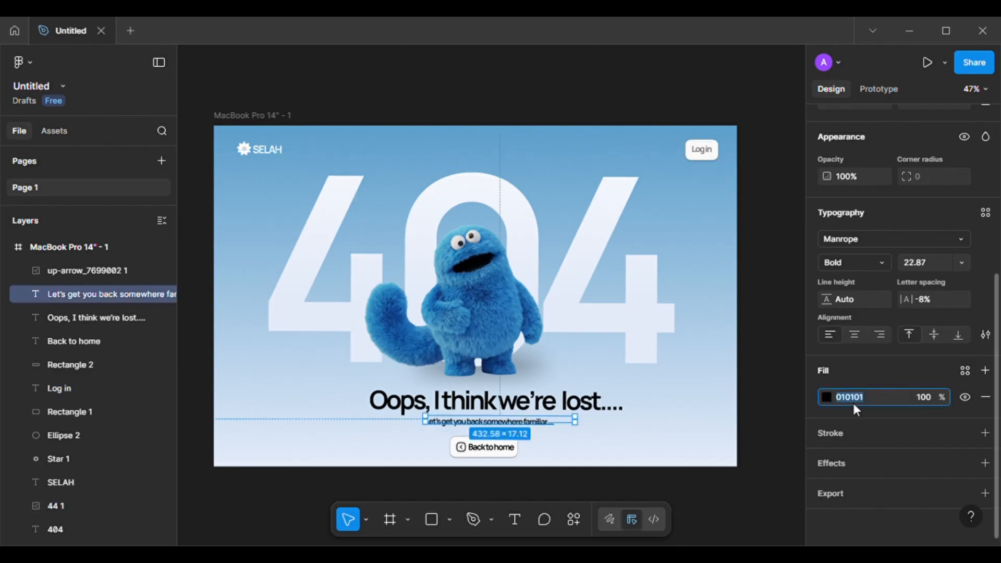
pyautogui.hotkey('ctrl', 'v')
pyautogui.press('Return')
pyautogui.click(777, 463)
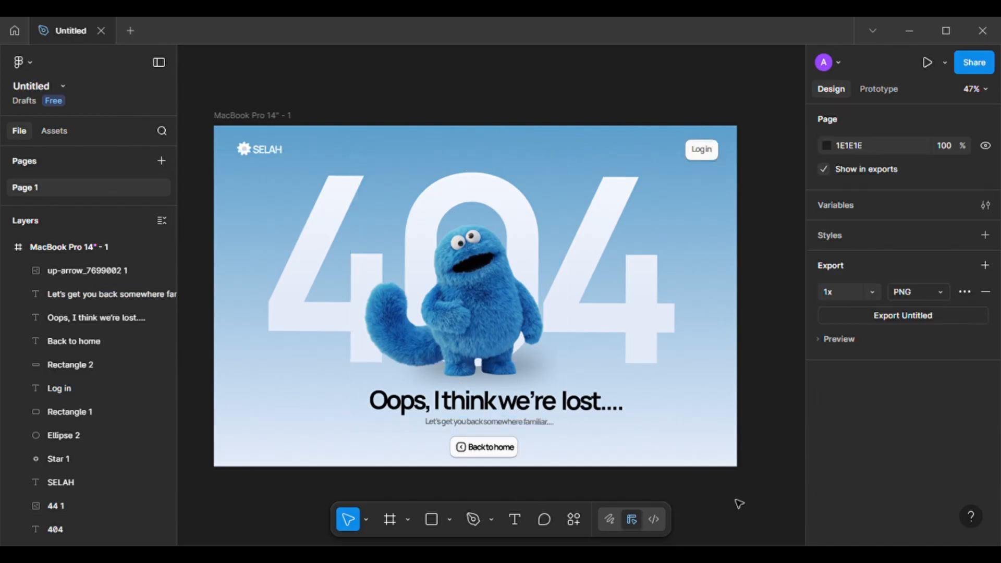
# - Move the Back to home button, together with its label and arrow icon, slightly up and left towards the subtitle
pyautogui.click(81, 365)
pyautogui.keyDown('shift'); pyautogui.click(75, 340); pyautogui.keyUp('shift')
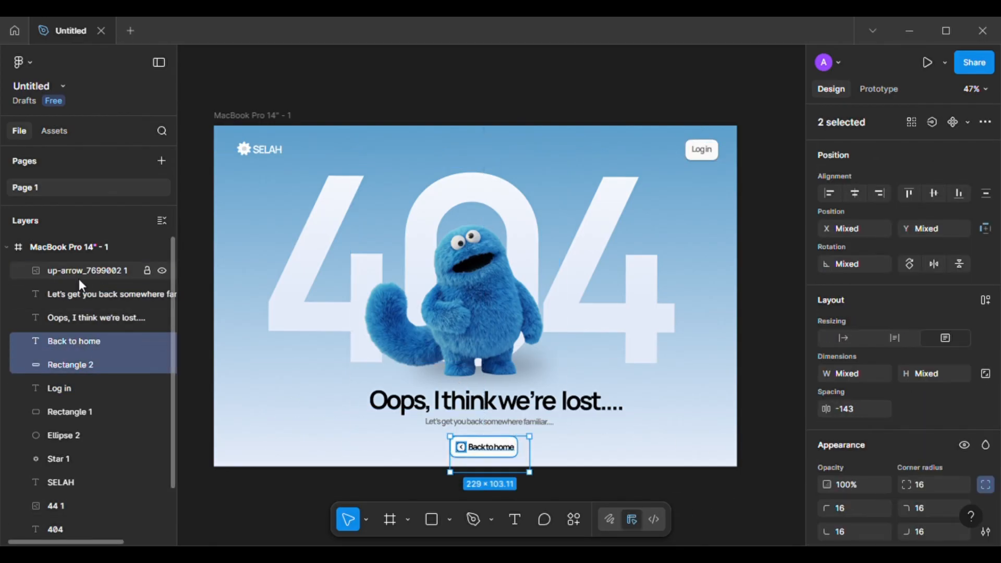
pyautogui.keyDown('shift'); pyautogui.click(79, 271); pyautogui.keyUp('shift')
pyautogui.moveTo(483, 466); pyautogui.dragTo(482, 462)
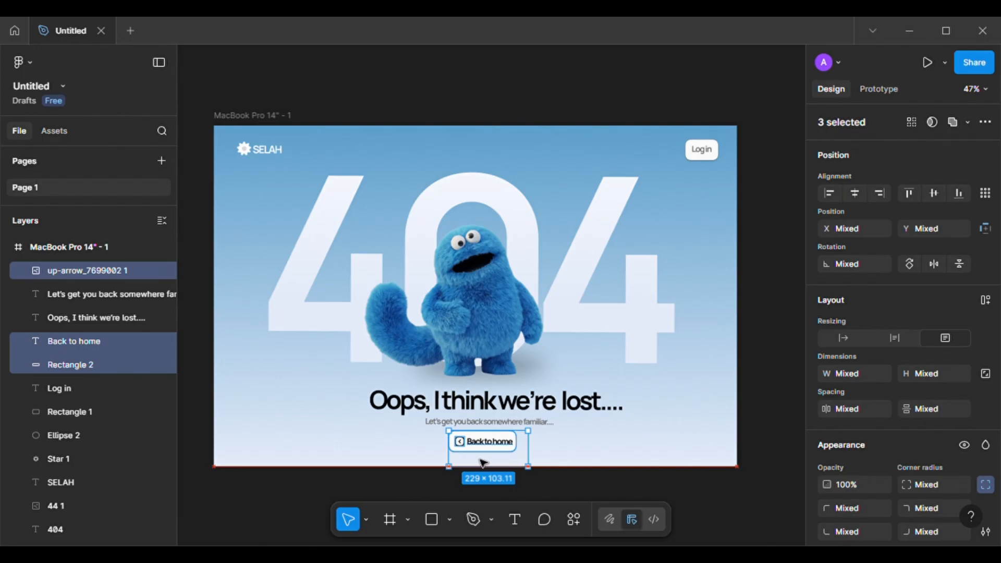
pyautogui.click(688, 525)
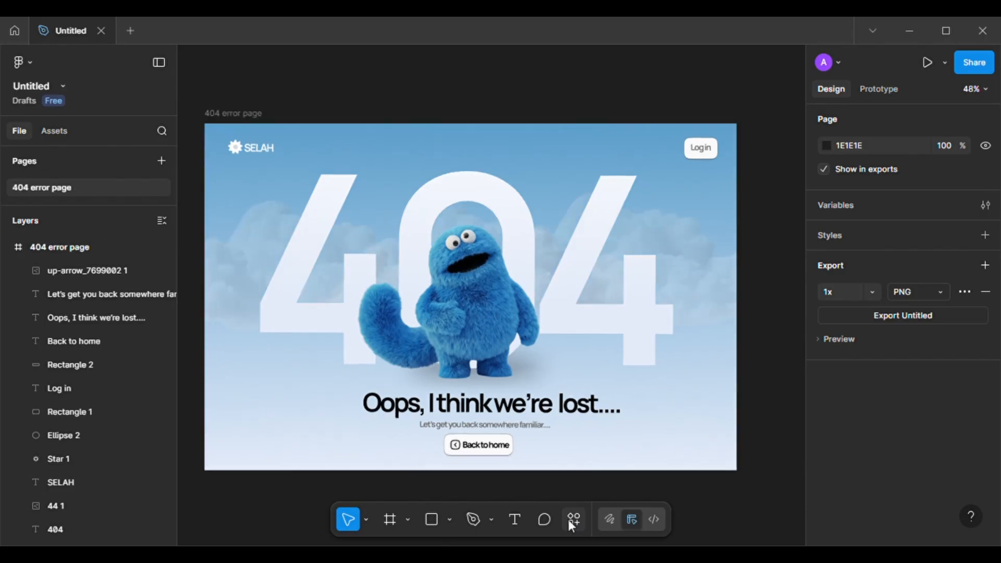
# - Find the Jitter · Animation for Figma plugin among the plugins and widgets and run it
pyautogui.click(573, 519)
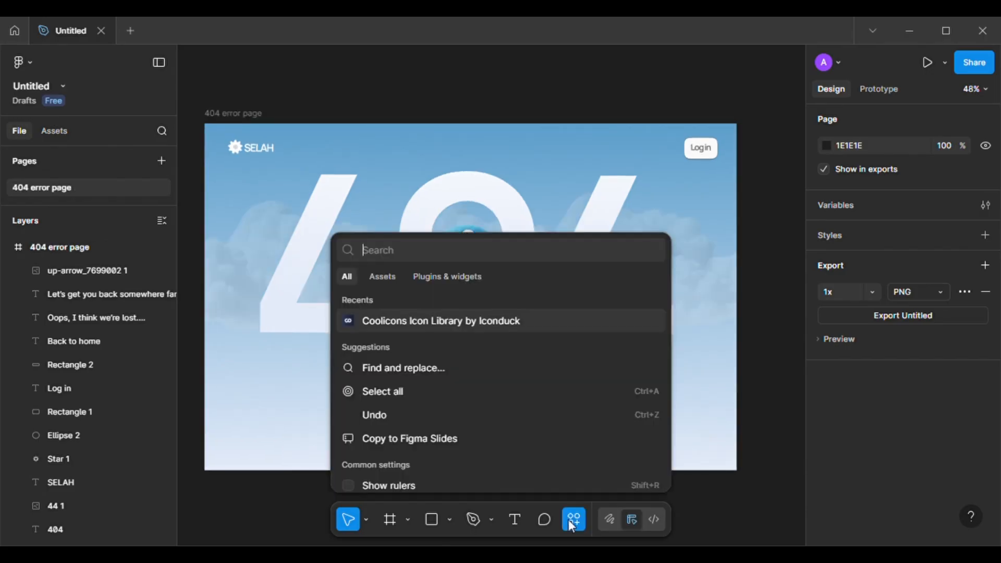
pyautogui.click(437, 282)
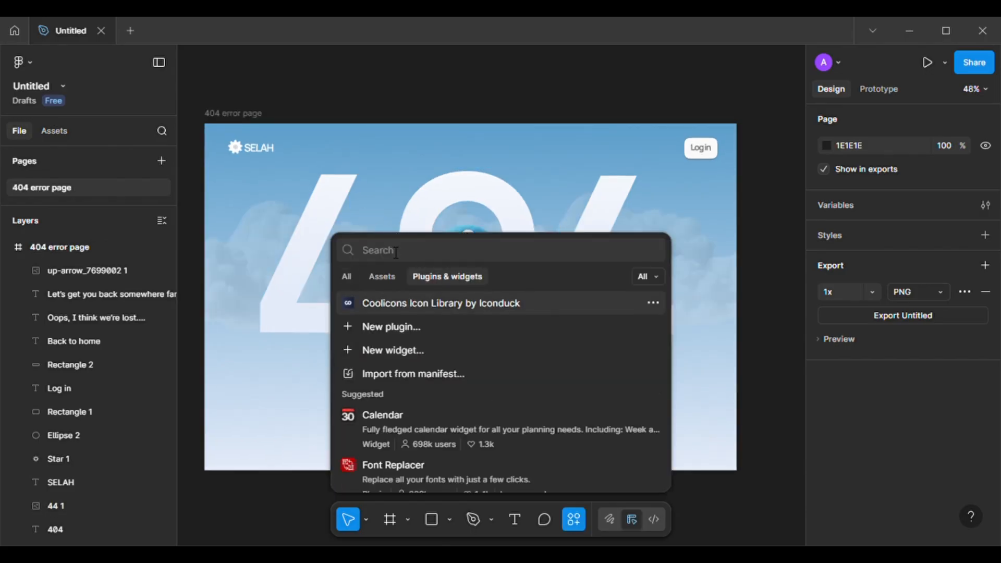
pyautogui.write('i')
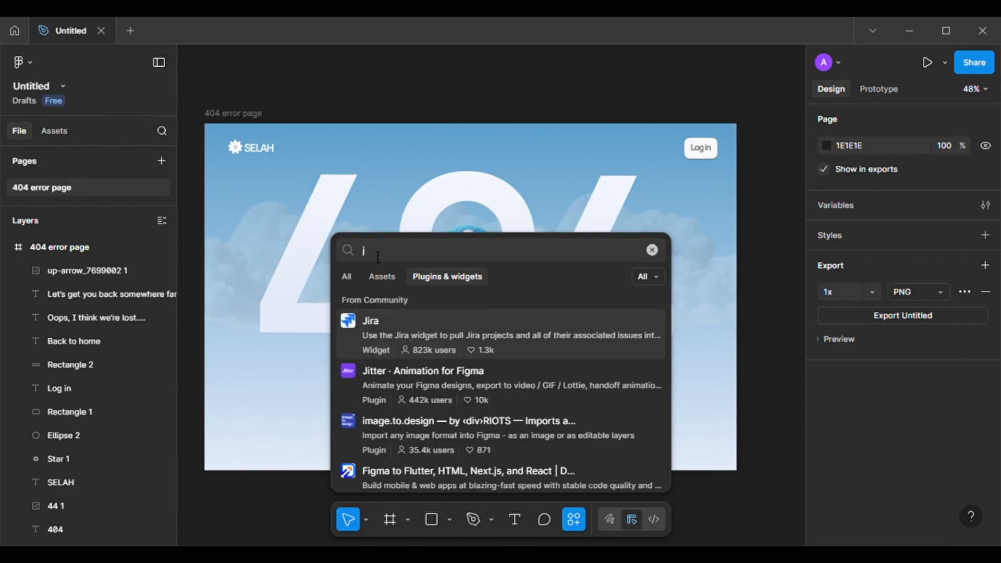
pyautogui.click(421, 385)
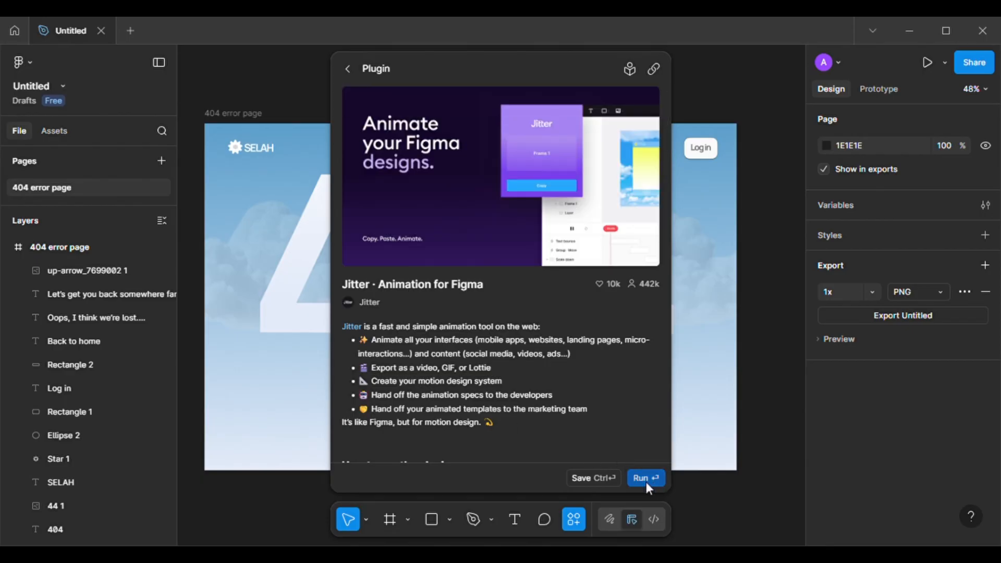
pyautogui.click(646, 480)
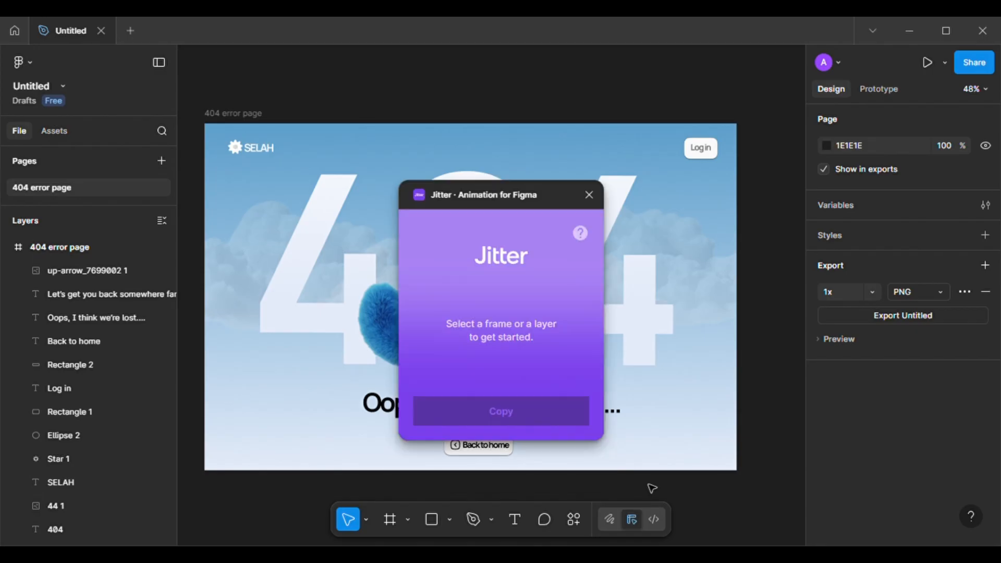
# - Copy the whole 404 error page frame with the Jitter plugin and open it in Jitter
pyautogui.moveTo(196, 106); pyautogui.dragTo(793, 494)
pyautogui.moveTo(809, 496); pyautogui.dragTo(563, 489)
pyautogui.hscroll(-4, 631, 485)
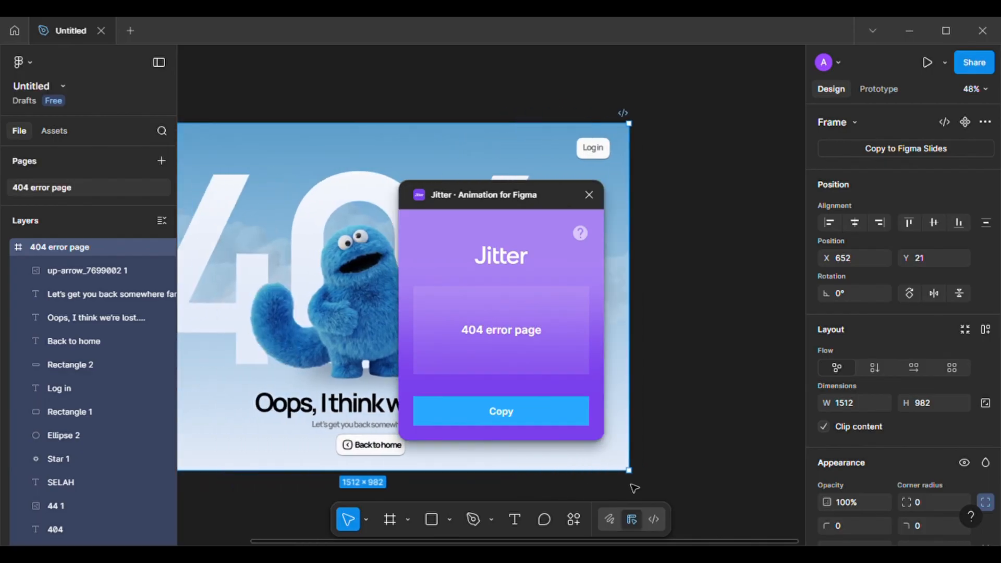
pyautogui.scroll(-5, 130, 411)
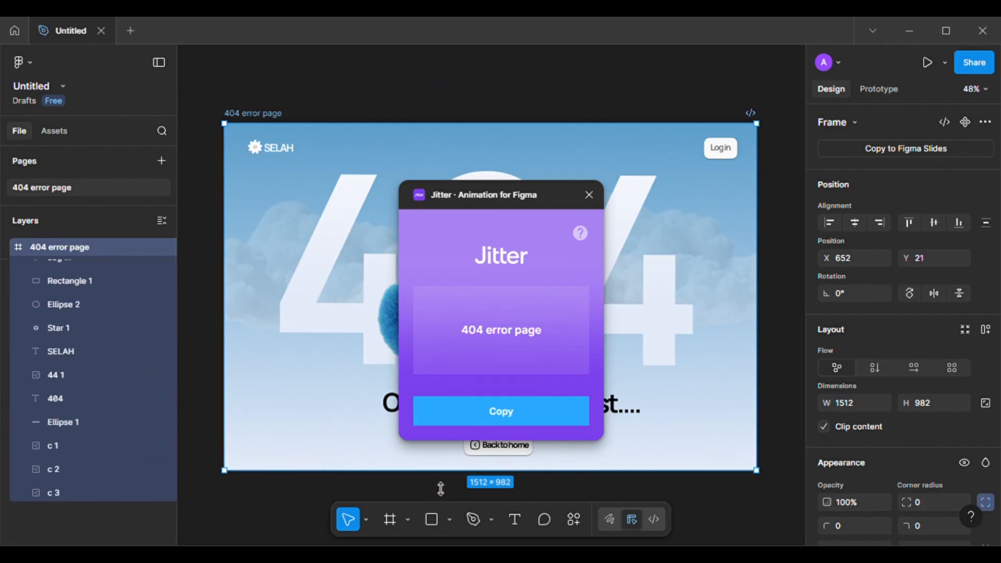
pyautogui.click(500, 417)
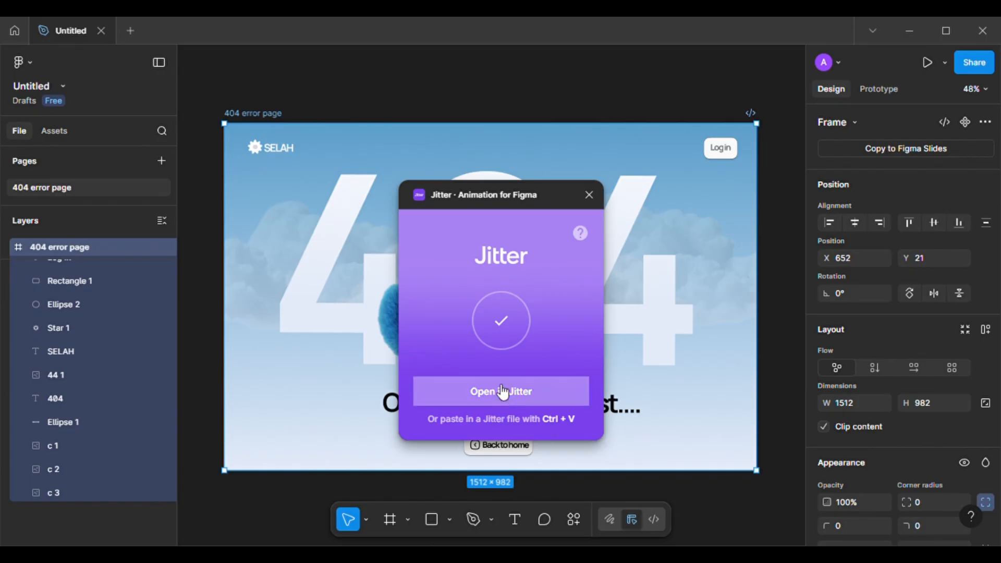
pyautogui.click(502, 392)
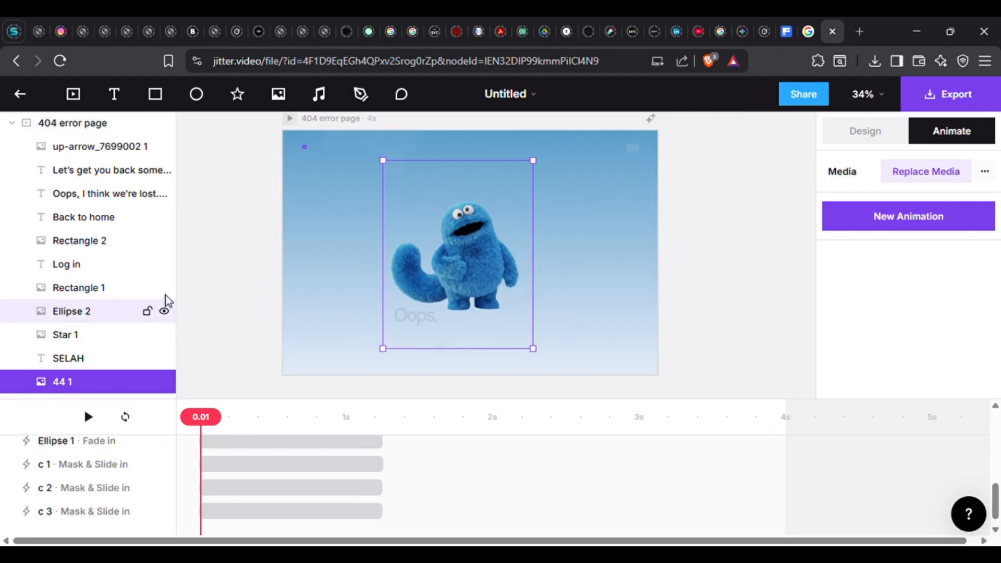
# - Examine the In animation presets available for the up-arrow_7699002 1 image layer
pyautogui.scroll(1, 154, 229)
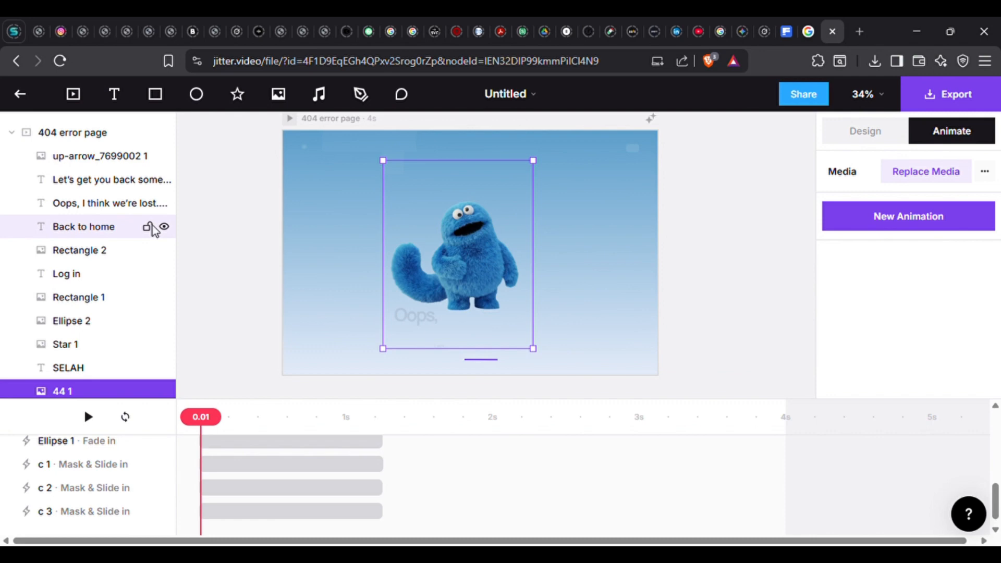
pyautogui.click(105, 157)
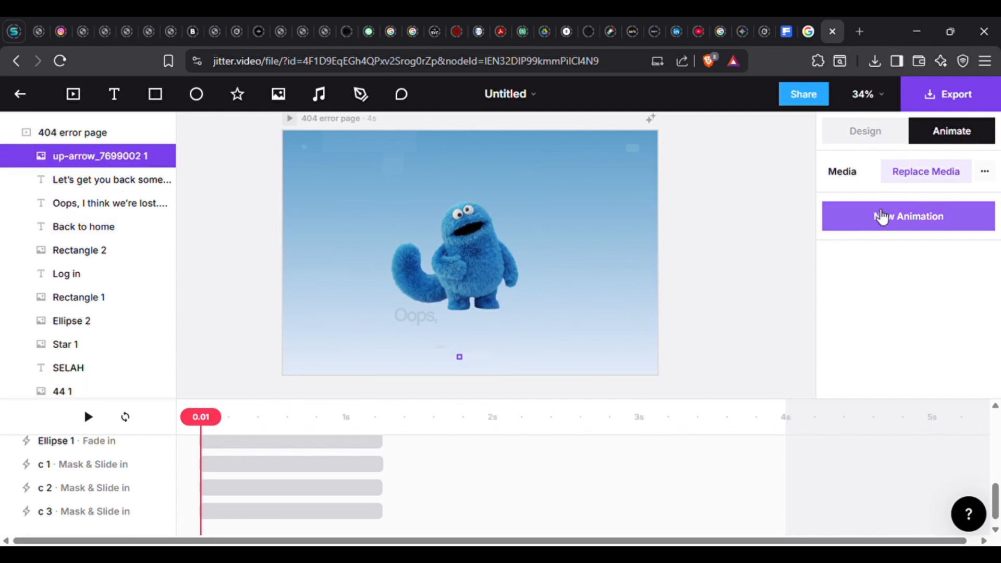
pyautogui.click(878, 217)
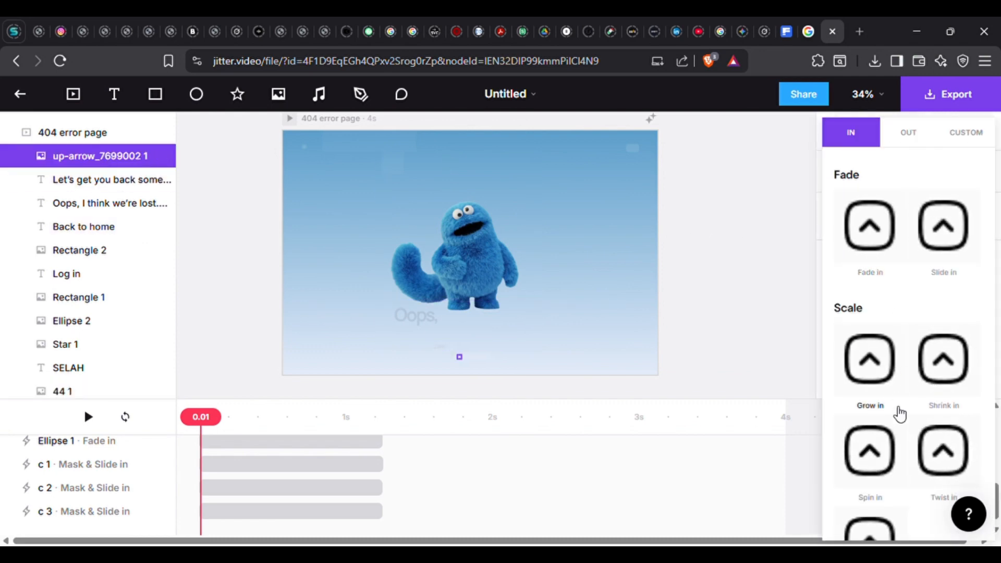
pyautogui.scroll(-1, 898, 413)
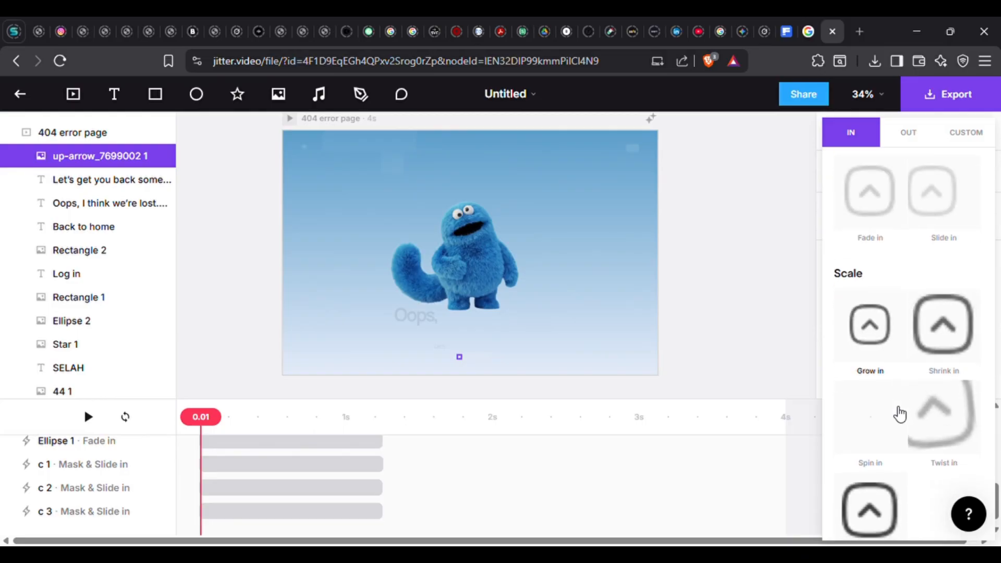
pyautogui.click(91, 184)
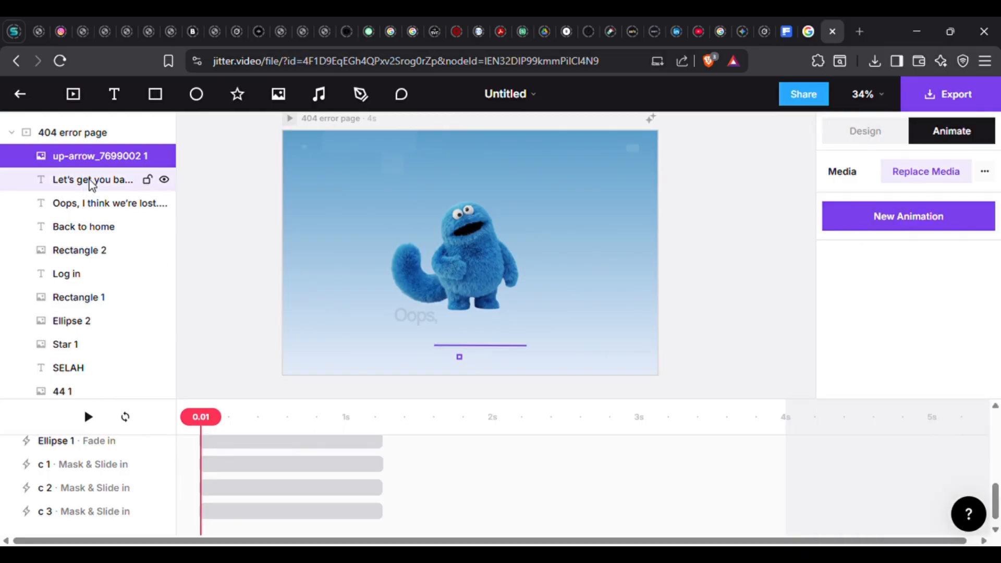
pyautogui.click(889, 219)
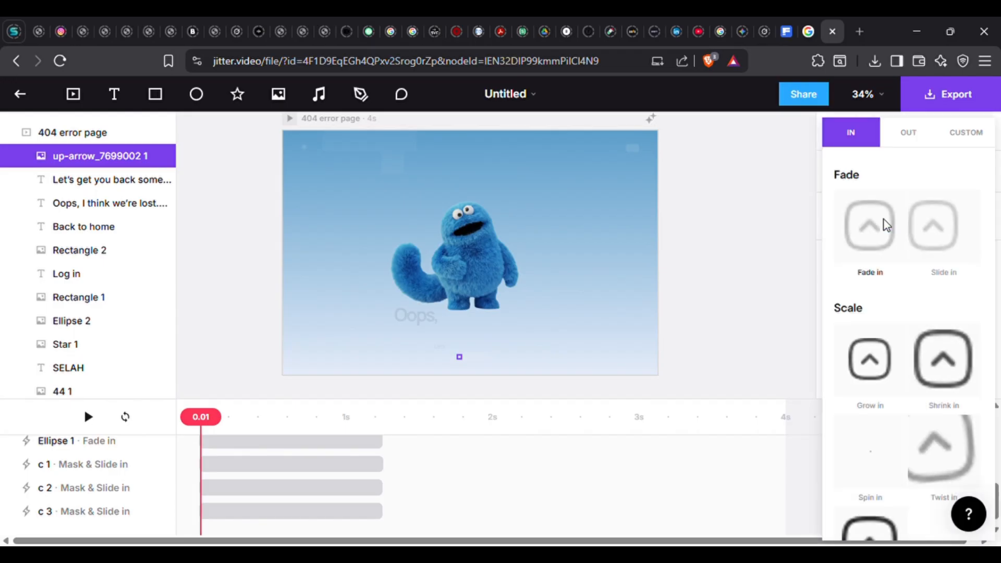
pyautogui.click(96, 186)
# - Examine the In animation presets available for the "Let's get you back somewhere familiar...." text layer
pyautogui.click(95, 186)
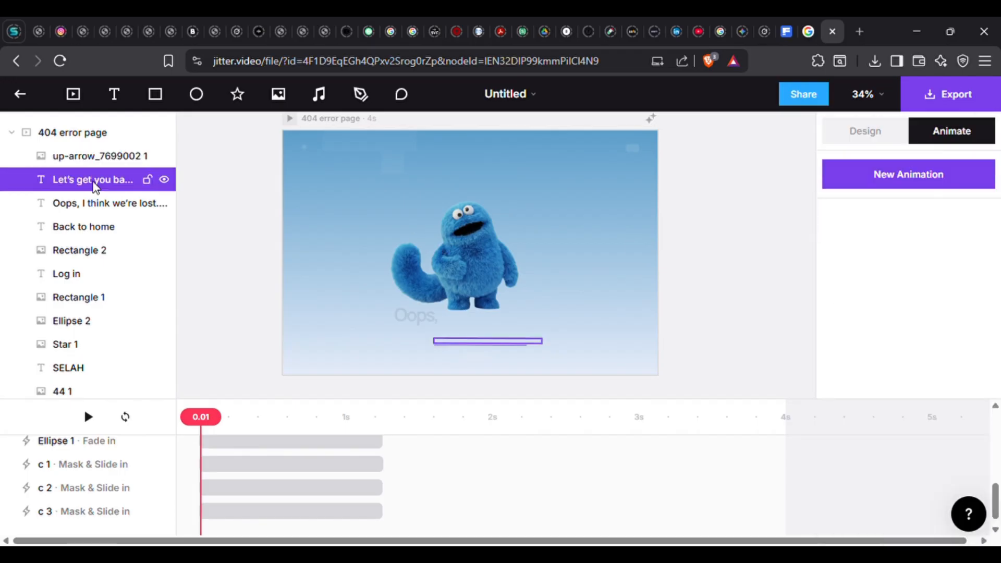
pyautogui.click(860, 183)
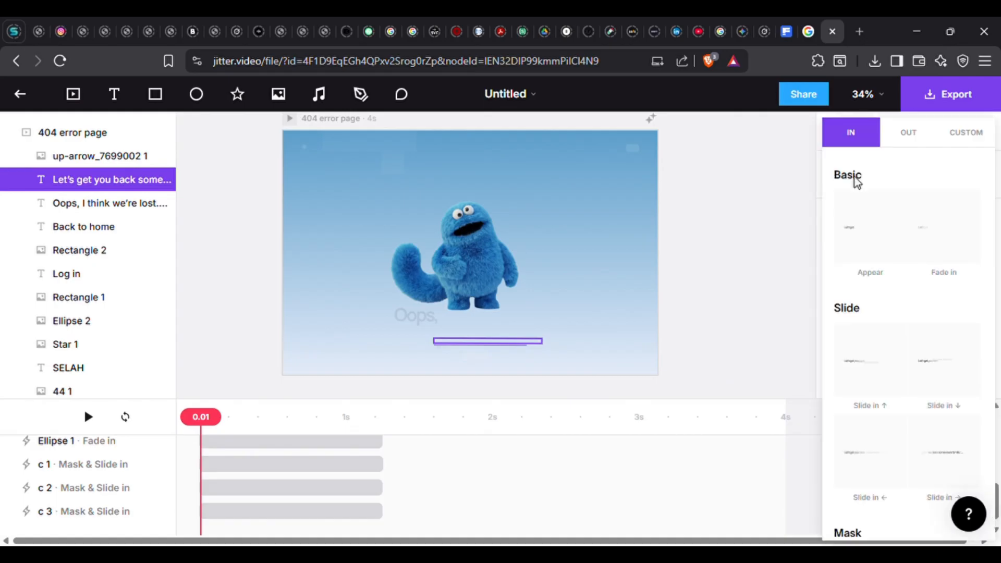
pyautogui.scroll(-2, 854, 326)
pyautogui.scroll(-1, 857, 328)
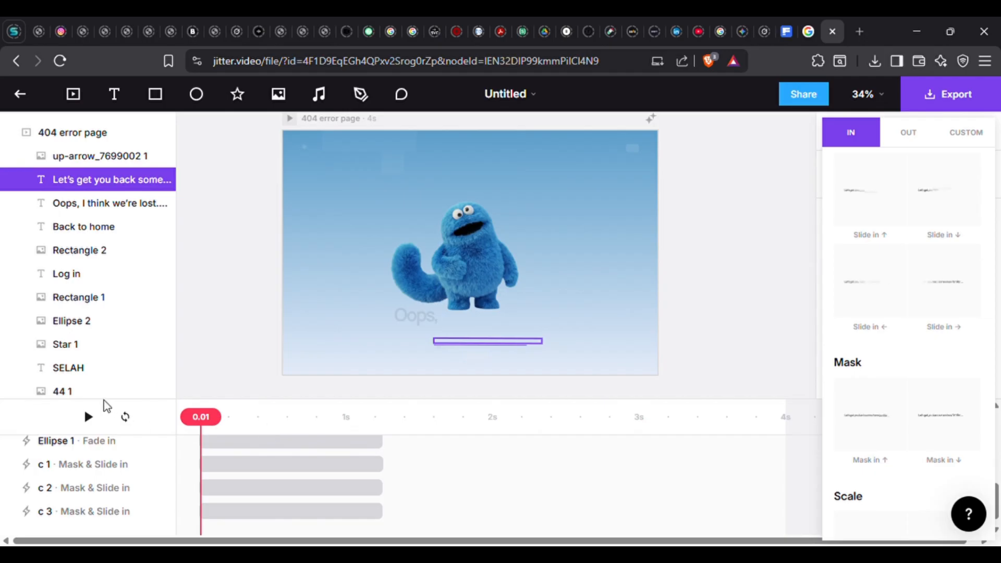
pyautogui.click(90, 416)
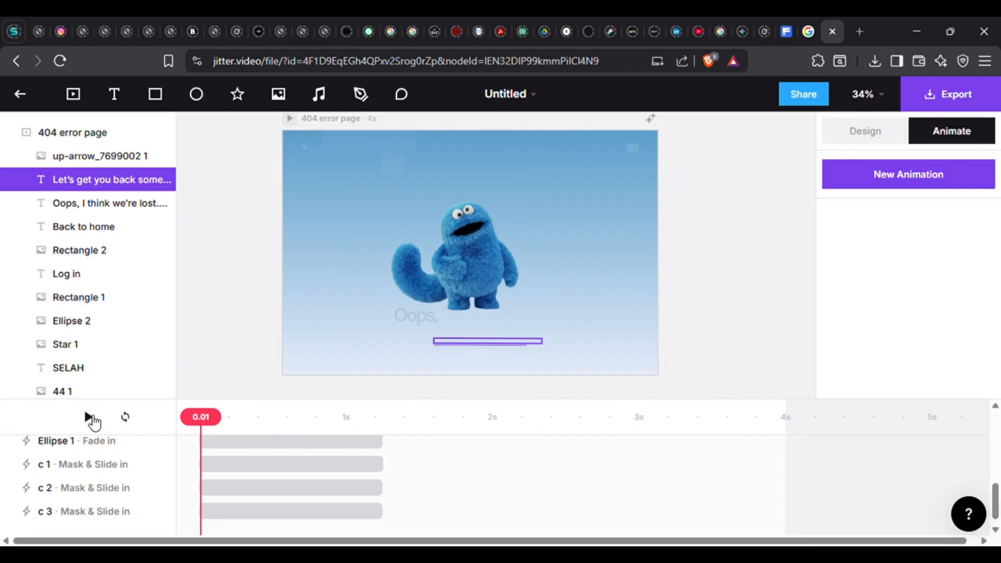
# - Play the 404 error page animation, return to 0 s and preview it again from the start
pyautogui.click(91, 418)
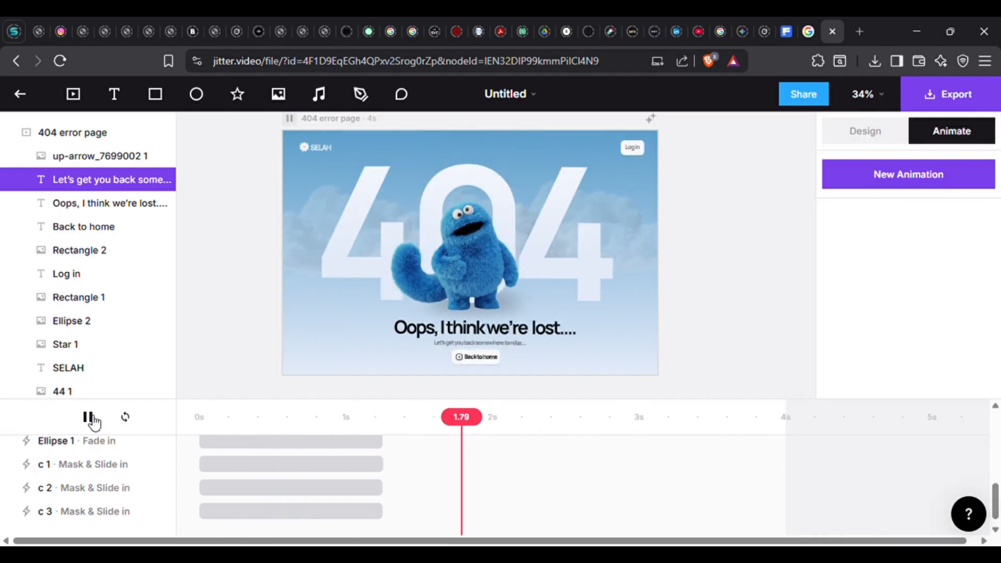
pyautogui.click(91, 418)
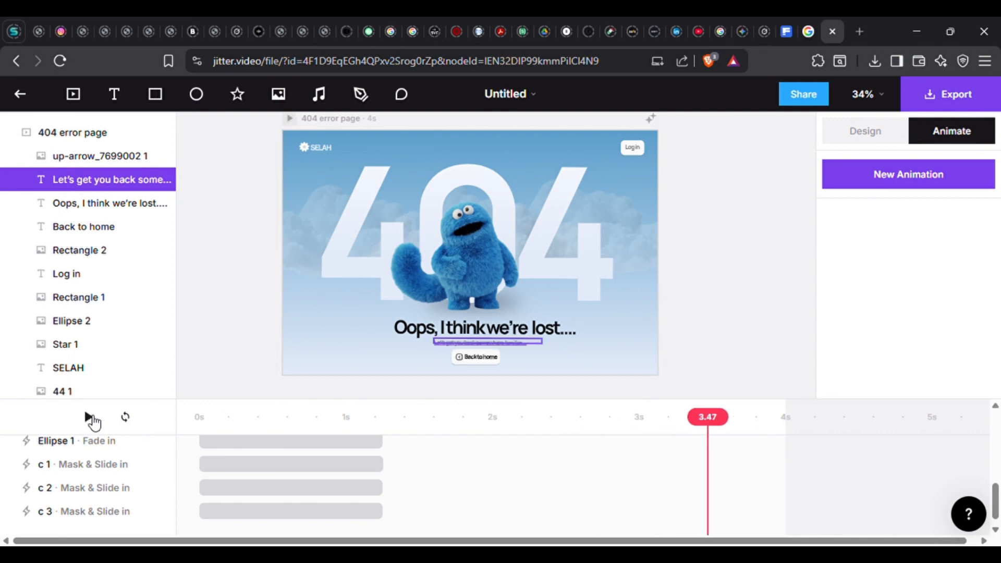
pyautogui.moveTo(208, 426); pyautogui.dragTo(145, 434)
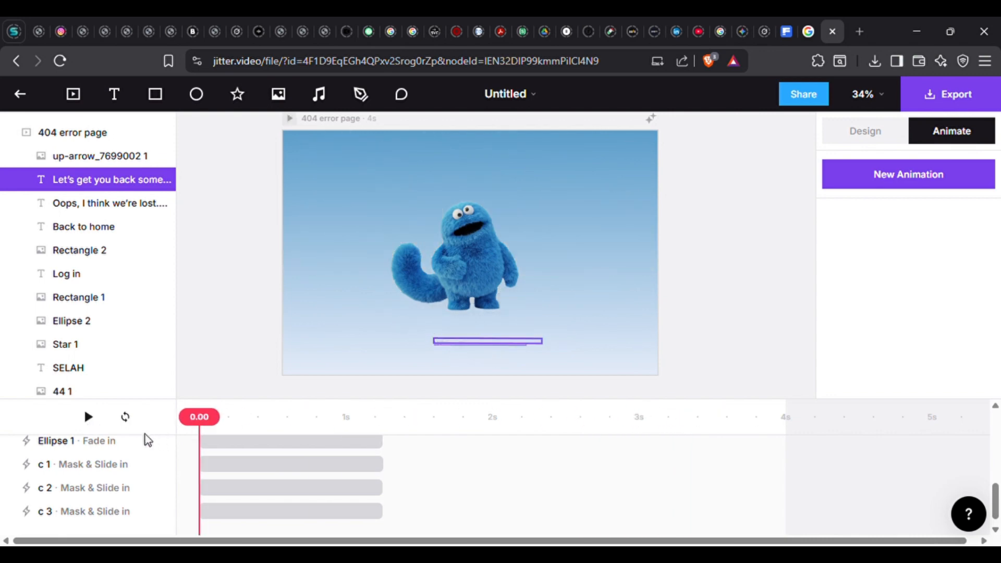
pyautogui.click(92, 419)
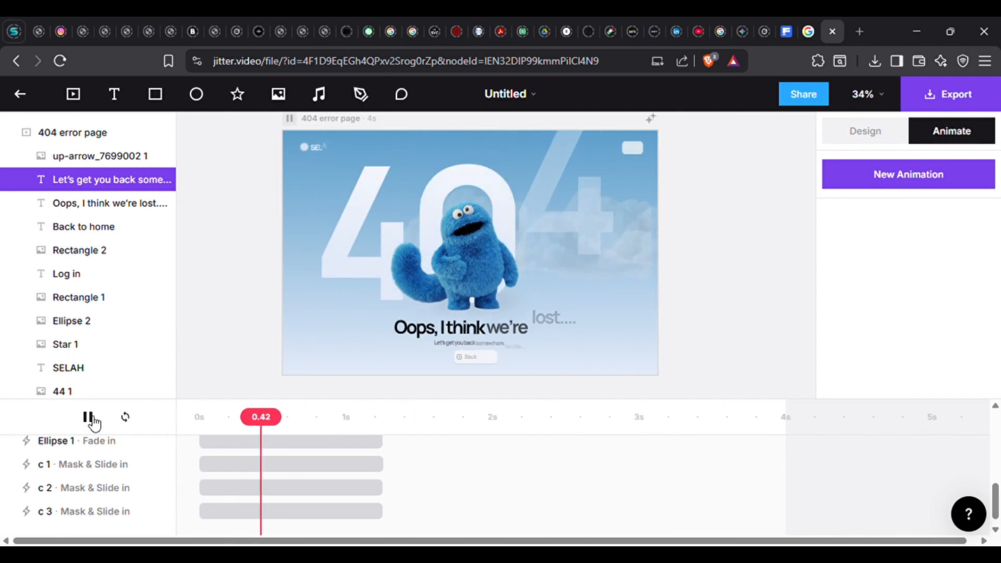
pyautogui.click(91, 417)
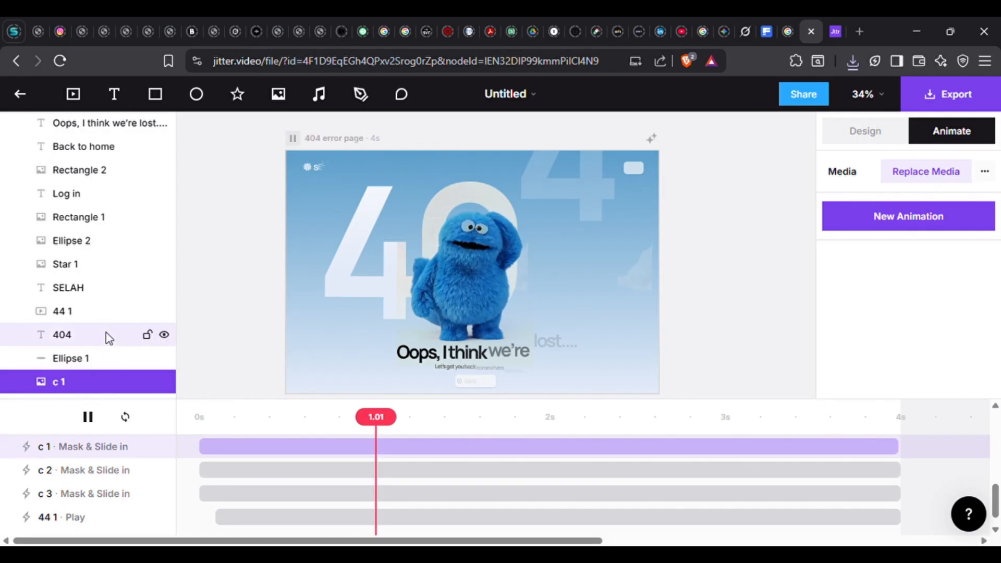
# - Select the 44 1 monster video layer and open the settings of its Play animation
pyautogui.click(67, 313)
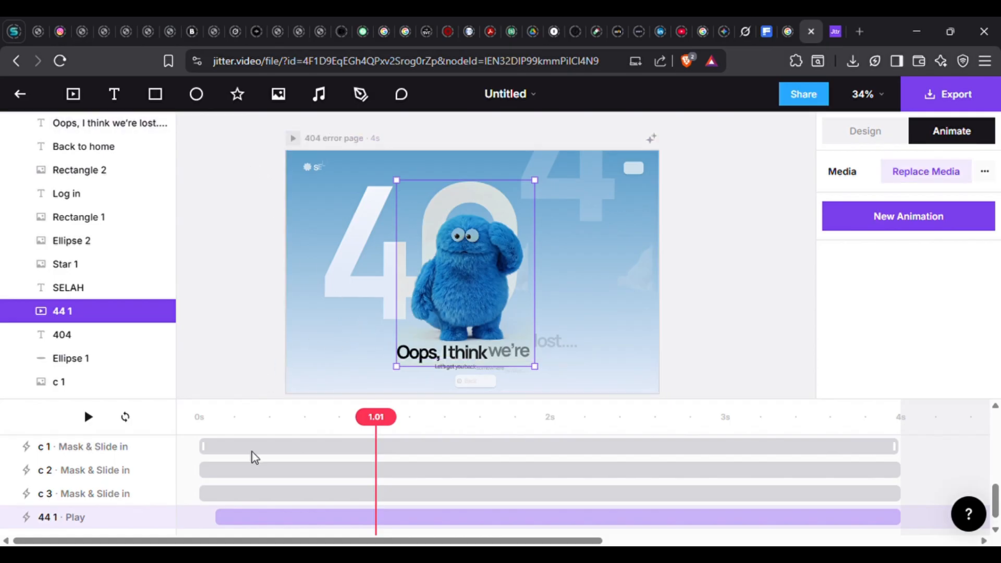
pyautogui.scroll(-1, 244, 497)
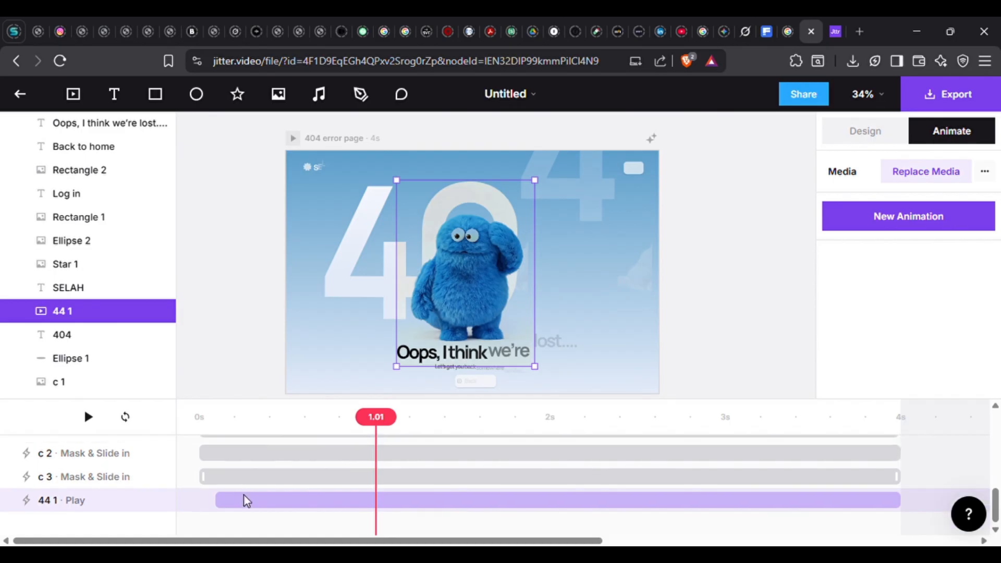
pyautogui.click(245, 501)
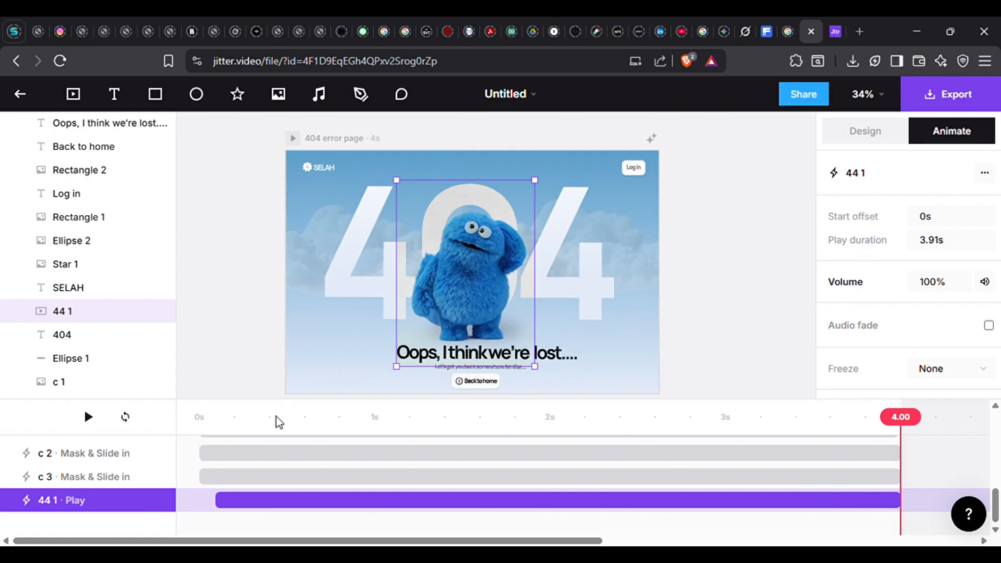
# - Preview the animation with the monster video from 0 s, then go to 0.81 s on the timeline
pyautogui.click(191, 430)
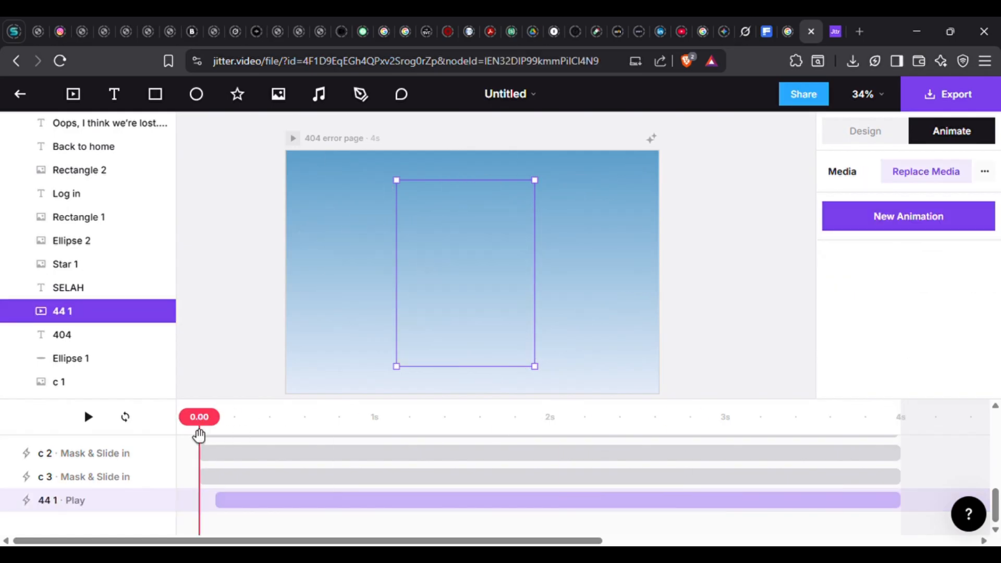
pyautogui.press('space')
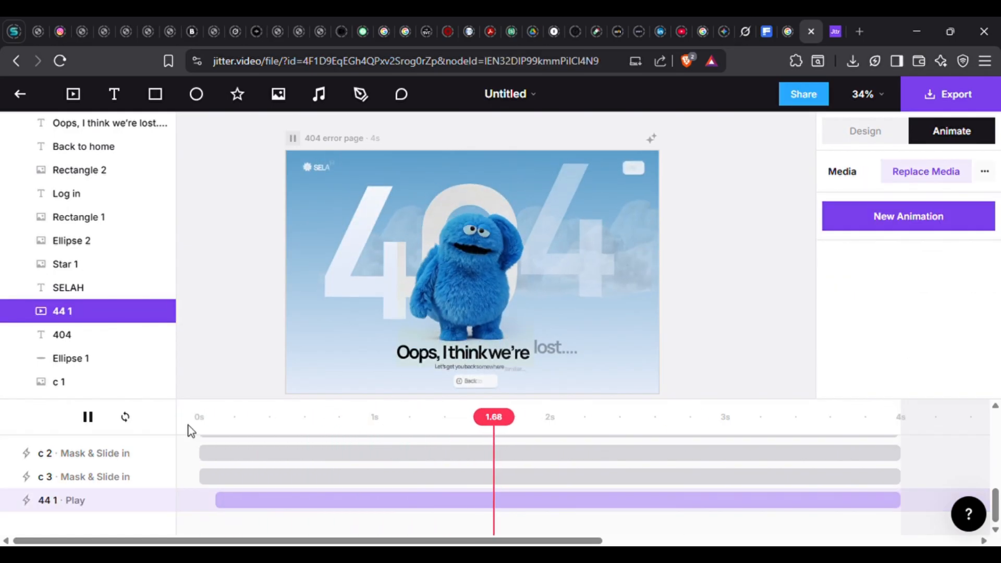
pyautogui.click(88, 418)
pyautogui.click(88, 418)
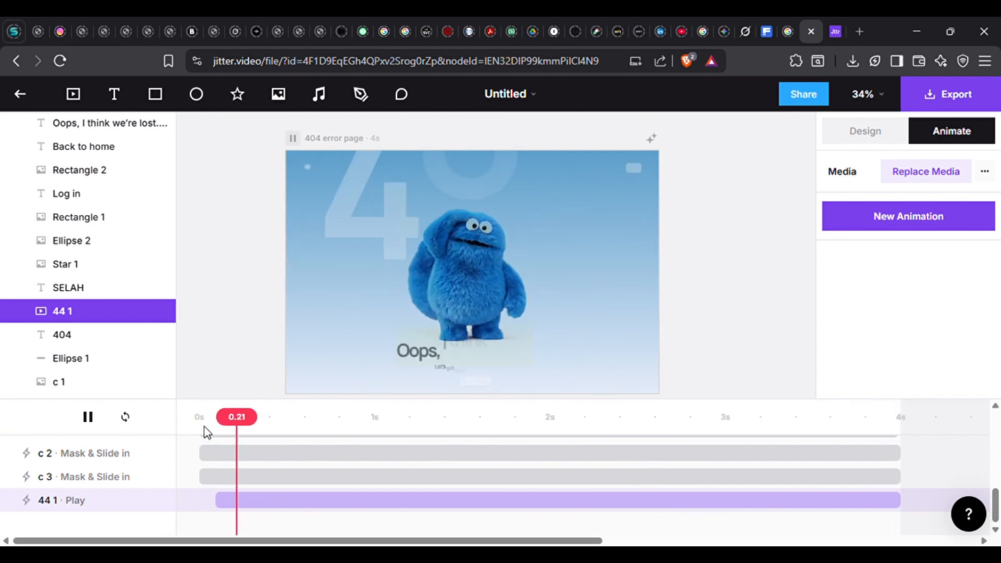
pyautogui.moveTo(204, 427); pyautogui.dragTo(160, 435)
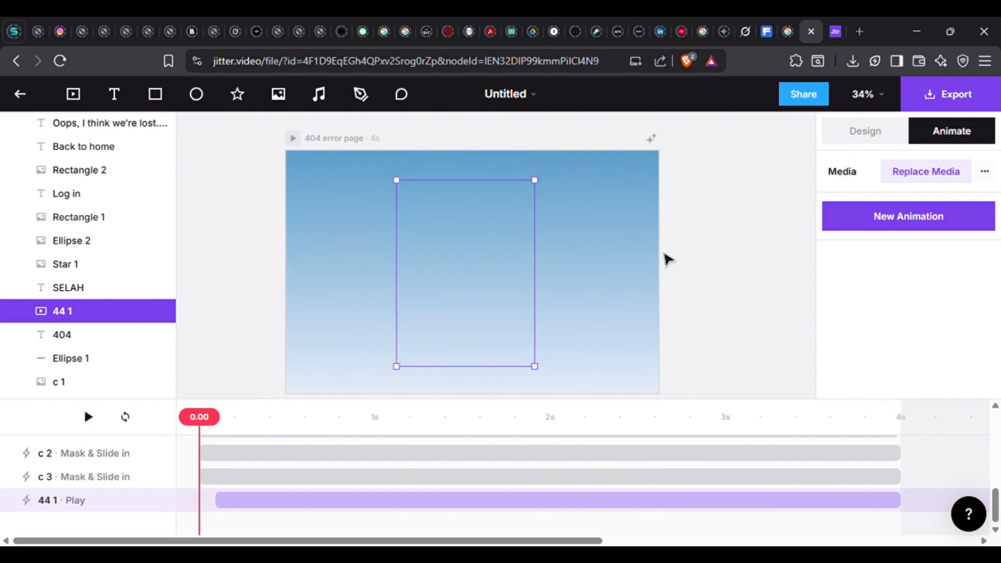
pyautogui.click(343, 425)
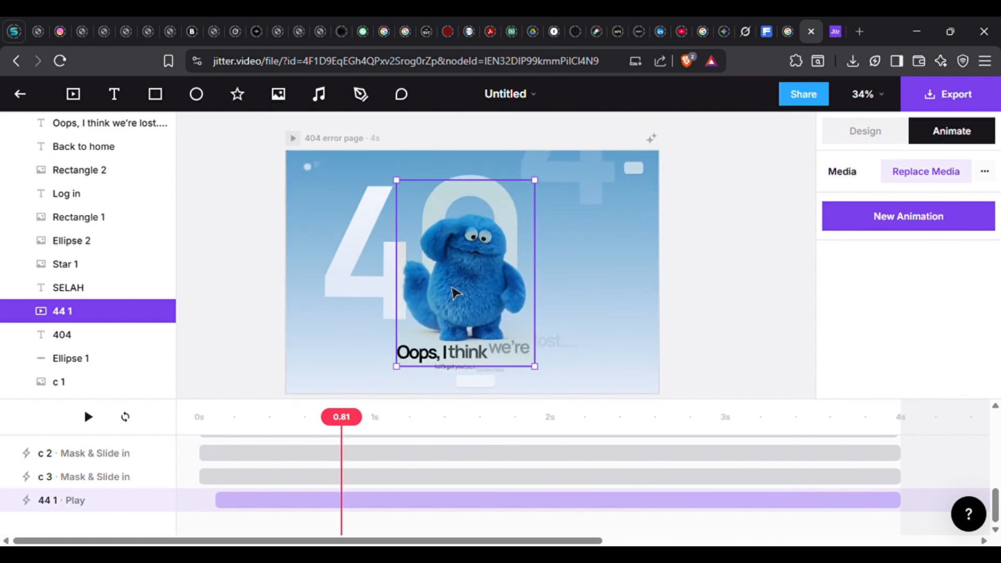
# - Choose Darken as the blending mode of the 44 1 monster video in its design settings
pyautogui.click(865, 135)
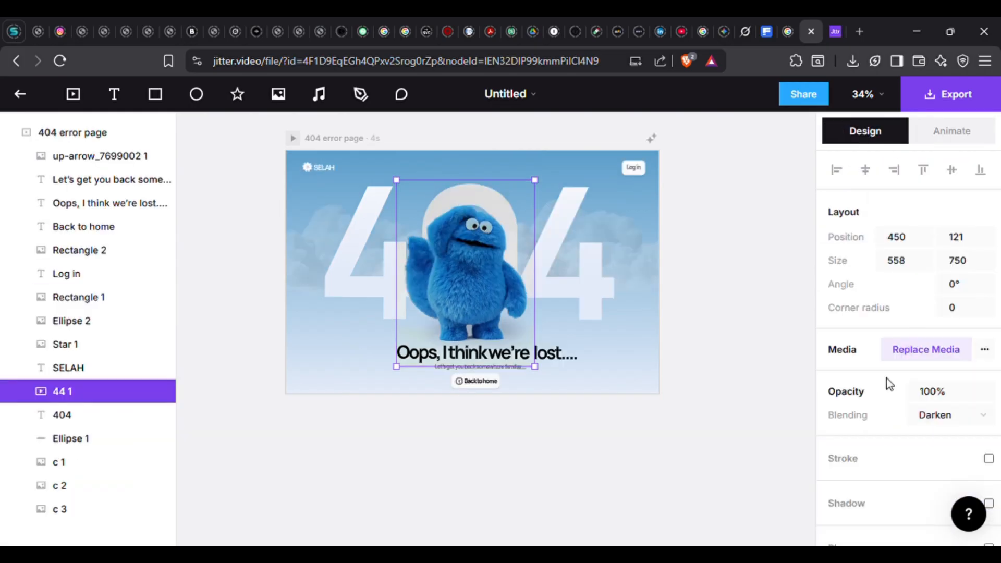
pyautogui.click(990, 419)
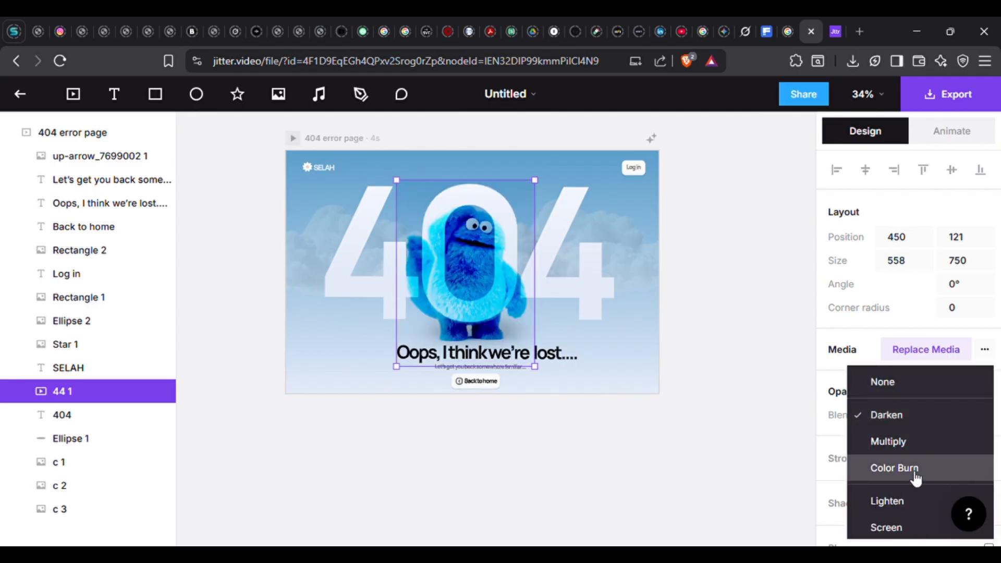
pyautogui.click(895, 419)
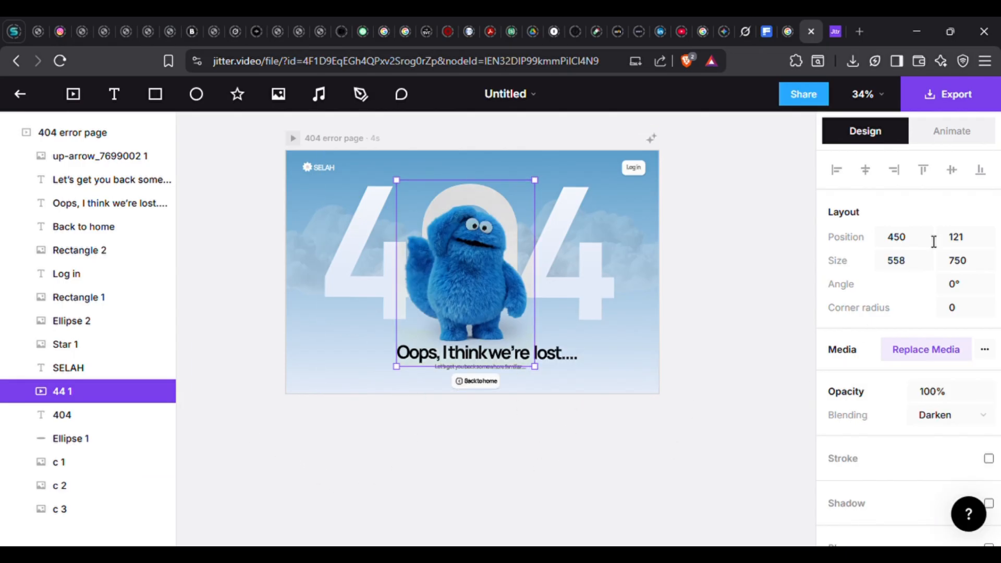
# - Return to the animation timeline and replay the page with the Darken-blended monster video from 0 s
pyautogui.click(946, 142)
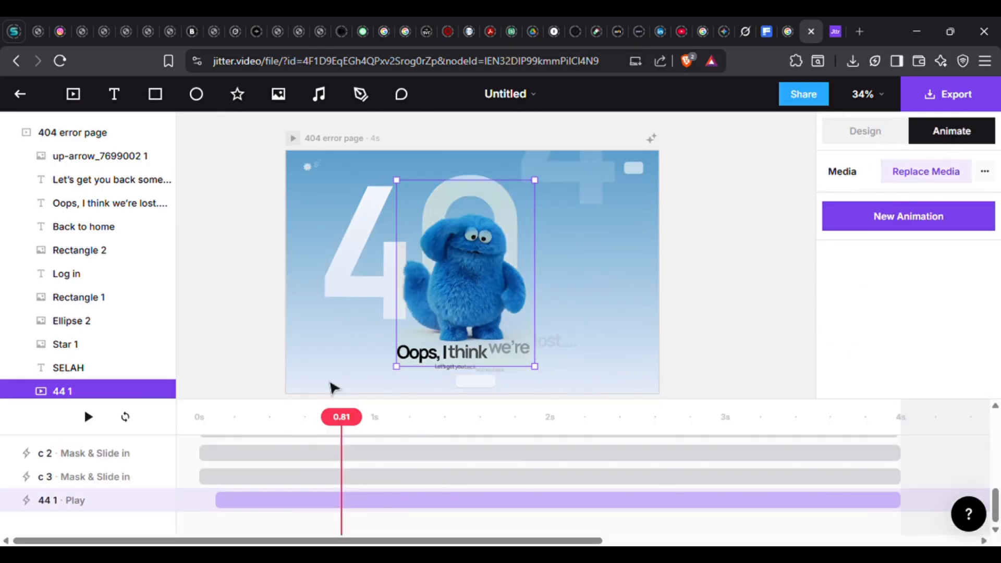
pyautogui.click(200, 419)
pyautogui.press('space')
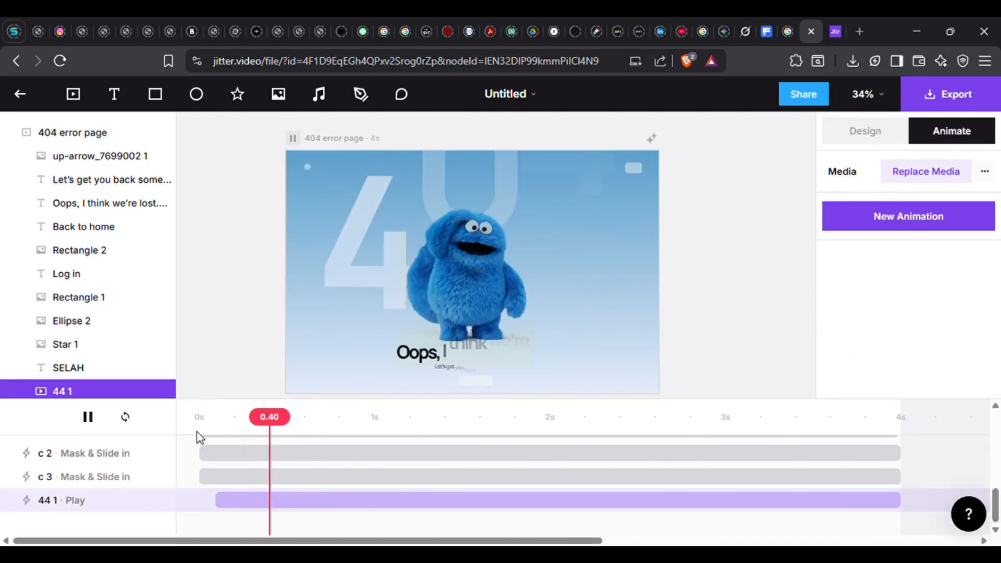